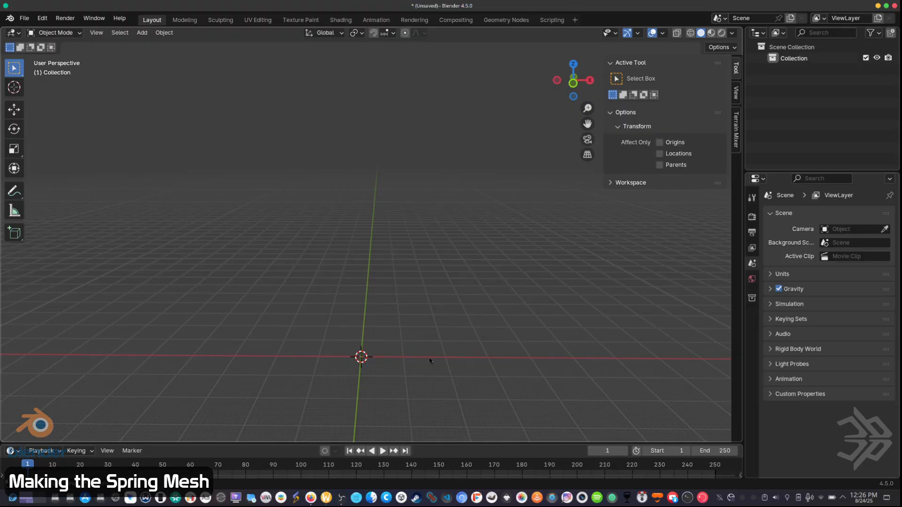
Step: Add a plane mesh at the world origin
{"action": "scroll", "coordinate": [429, 360], "scroll_direction": "up", "scroll_amount": 2}
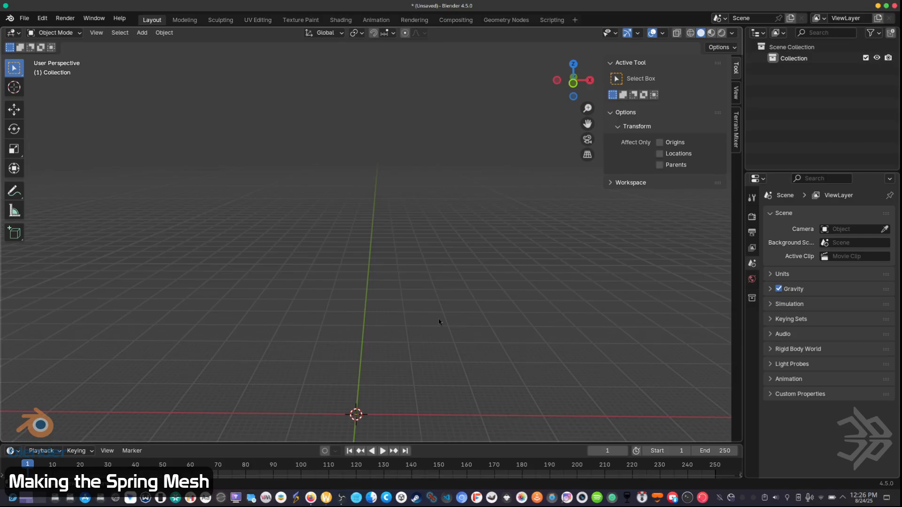
{"action": "middle_click_drag", "start_coordinate": [385, 349], "coordinate": [416, 271], "text": "shift"}
{"action": "middle_click_drag", "start_coordinate": [384, 299], "coordinate": [379, 80], "text": "shift"}
{"action": "middle_click_drag", "start_coordinate": [419, 318], "coordinate": [419, 284], "text": "shift"}
{"action": "key", "text": "shift+a"}
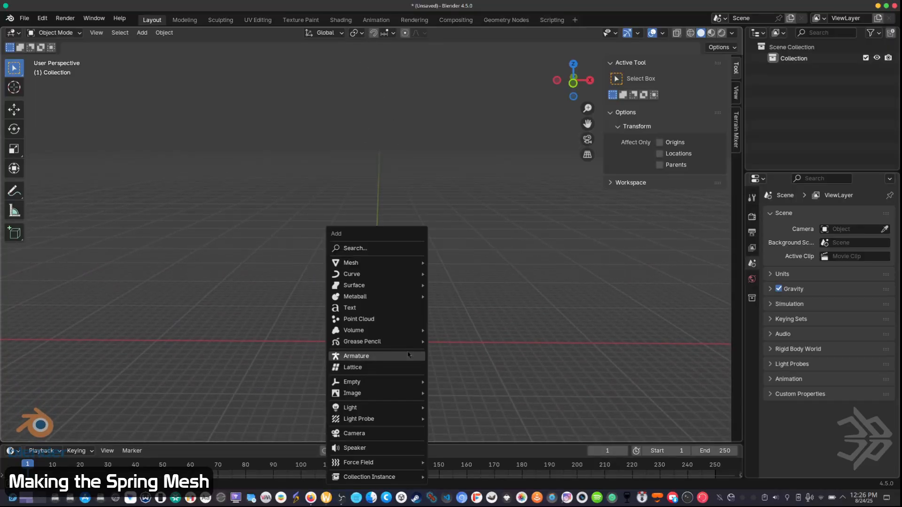
{"action": "mouse_move", "coordinate": [409, 266]}
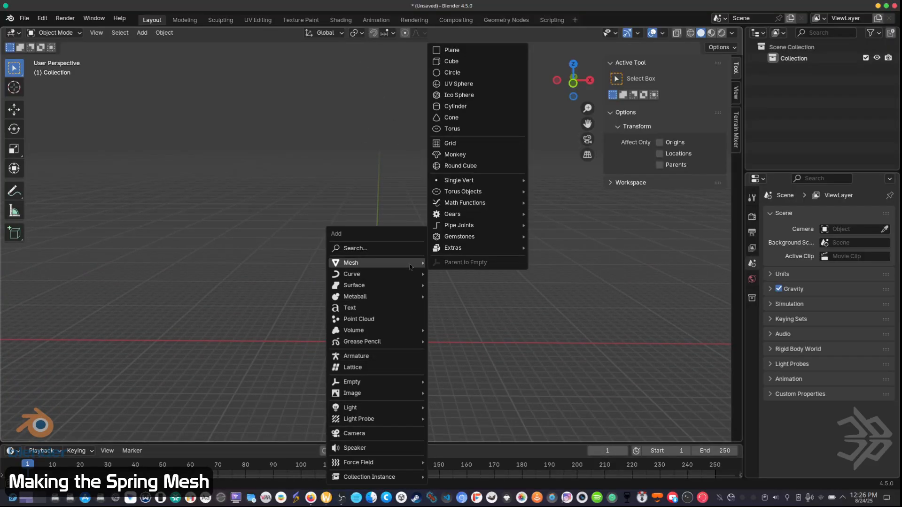
{"action": "left_click", "coordinate": [461, 52]}
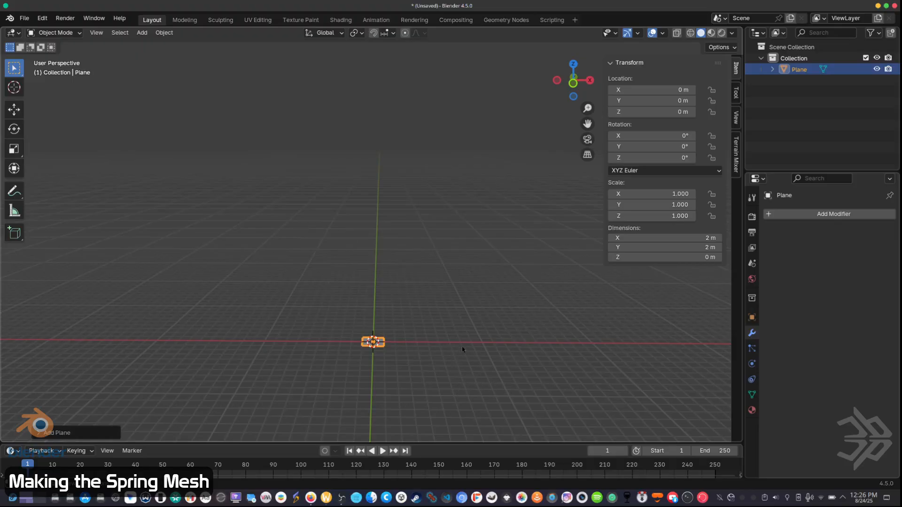
Step: Scale the plane up by about 2.8 and set its Z rotation to 45°
{"action": "key", "text": "s"}
{"action": "left_click", "coordinate": [626, 351]}
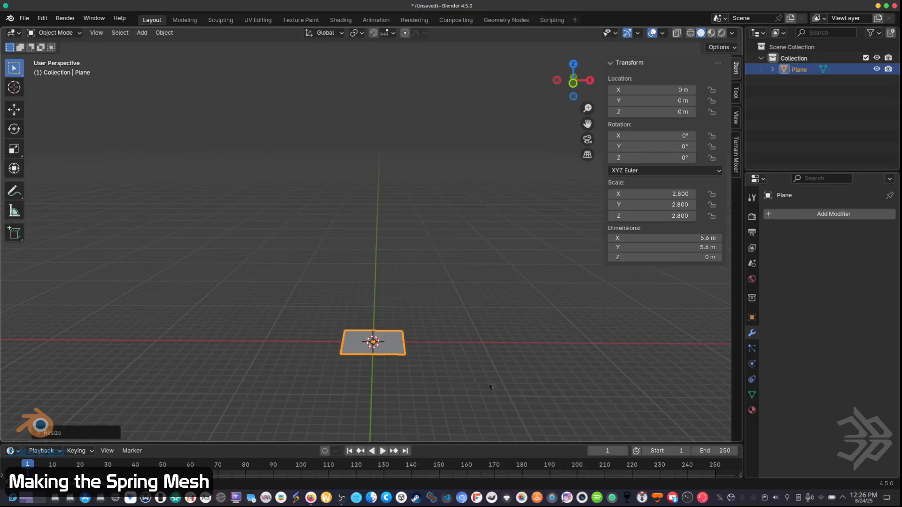
{"action": "scroll", "coordinate": [483, 390], "scroll_direction": "up", "scroll_amount": 3}
{"action": "scroll", "coordinate": [484, 392], "scroll_direction": "down", "scroll_amount": 3}
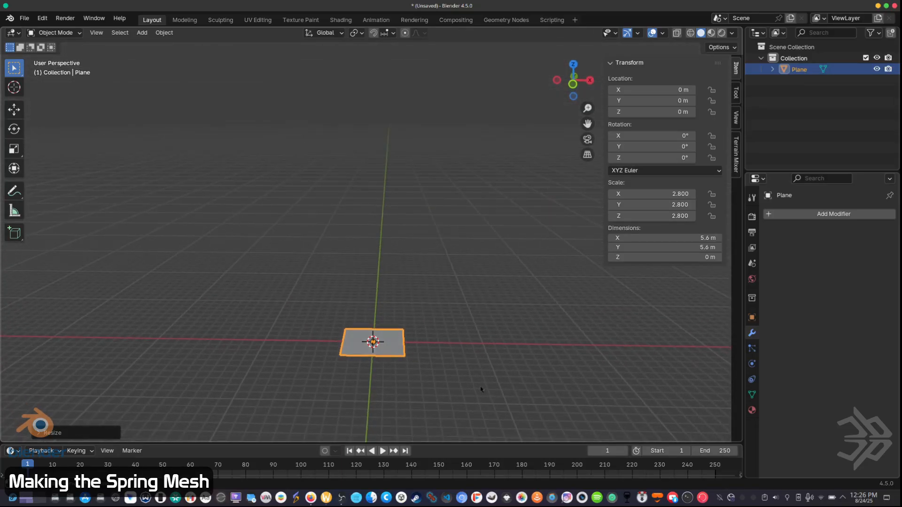
{"action": "scroll", "coordinate": [460, 390], "scroll_direction": "right", "scroll_amount": 2}
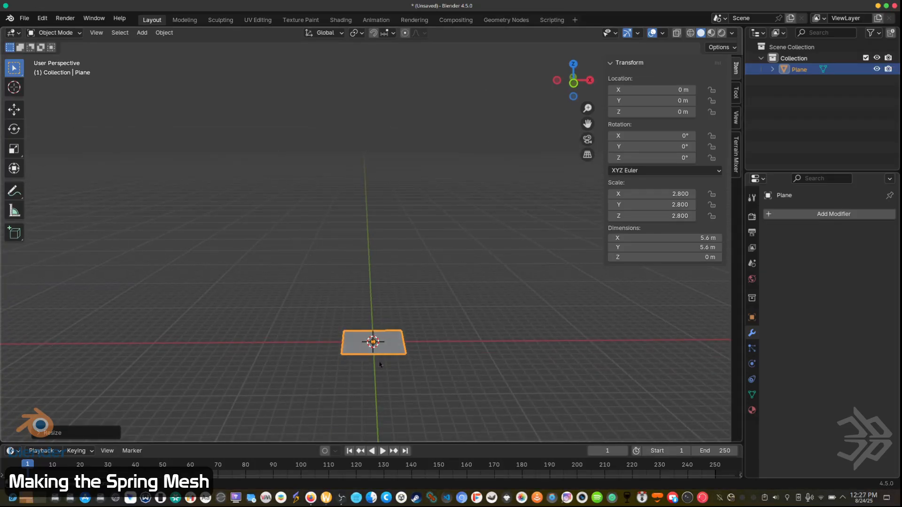
{"action": "scroll", "coordinate": [380, 363], "scroll_direction": "left", "scroll_amount": 5}
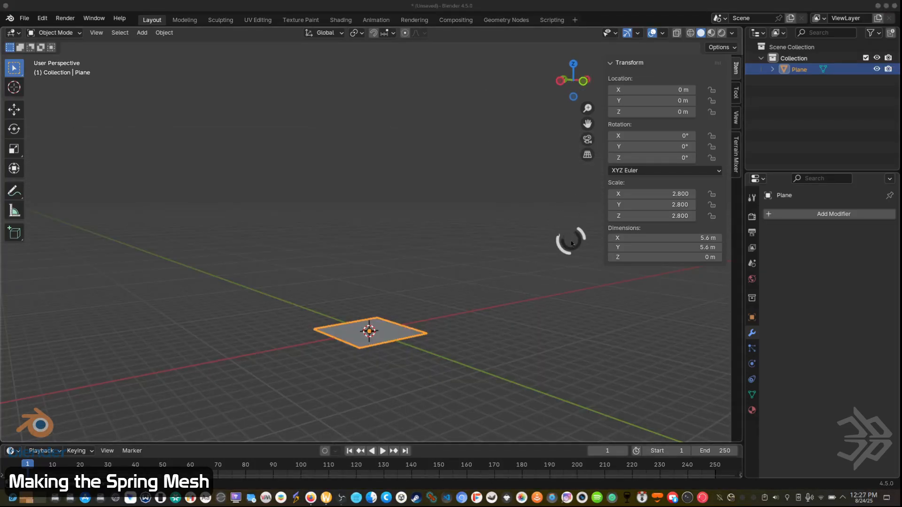
{"action": "left_click", "coordinate": [662, 157]}
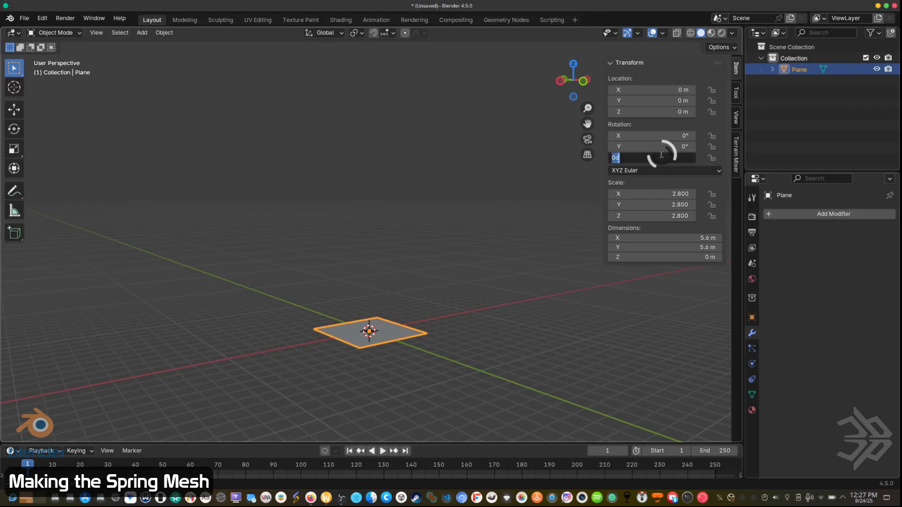
{"action": "key", "text": "Return"}
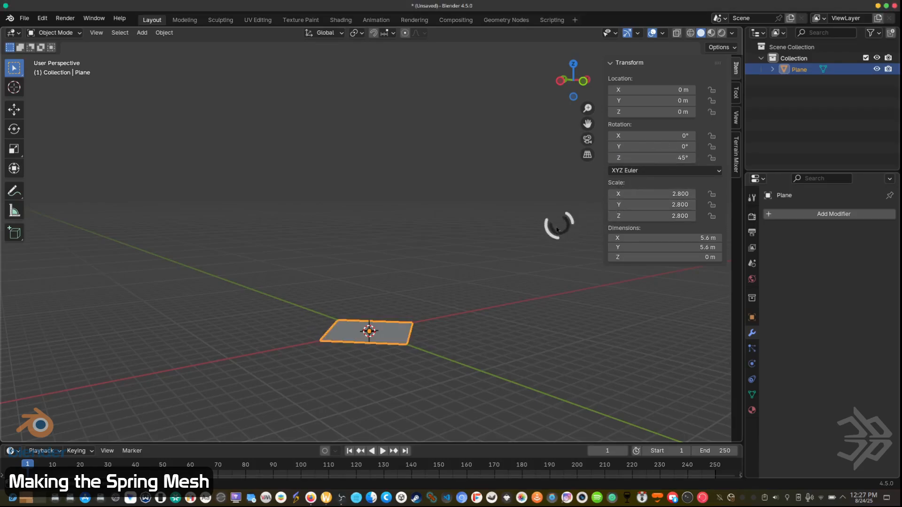
Step: Apply the plane's scale and rotation to its mesh data
{"action": "scroll", "coordinate": [479, 265], "scroll_direction": "left", "scroll_amount": 3}
{"action": "scroll", "coordinate": [478, 265], "scroll_direction": "left", "scroll_amount": 1}
{"action": "key", "text": "ctrl+a"}
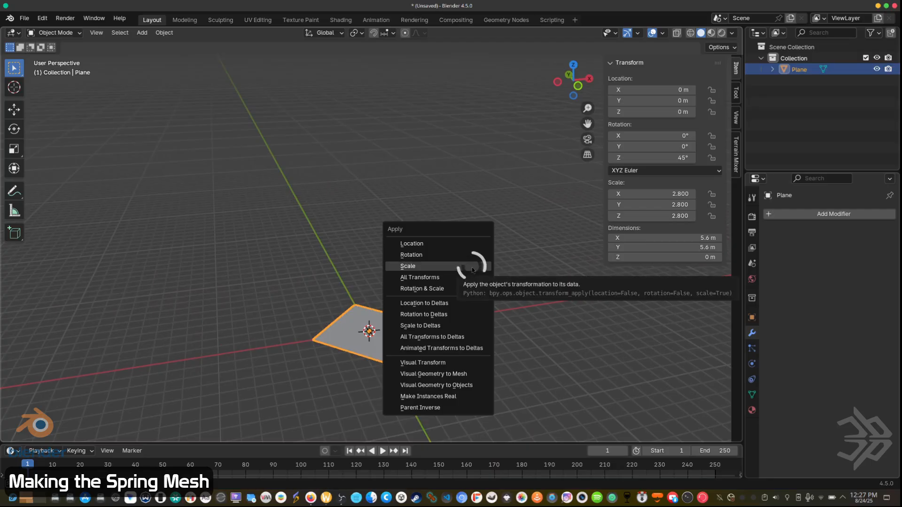
{"action": "left_click", "coordinate": [462, 267]}
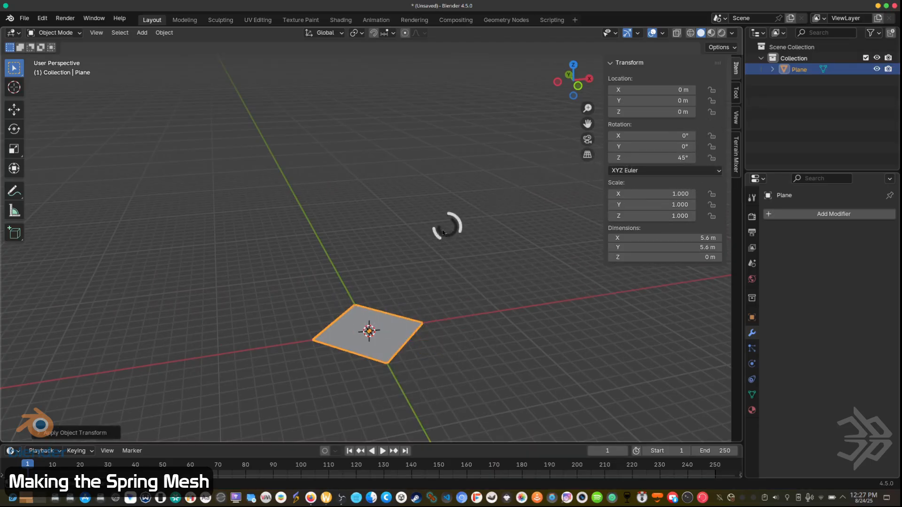
{"action": "key", "text": "ctrl+a"}
{"action": "left_click", "coordinate": [398, 228]}
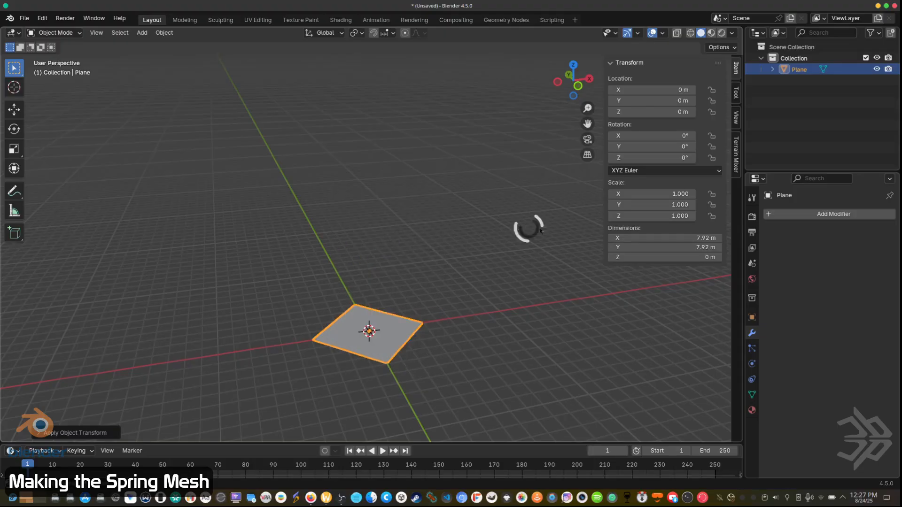
Step: Stand the plane upright with an X rotation of 90° and apply the rotation
{"action": "double_click", "coordinate": [665, 137]}
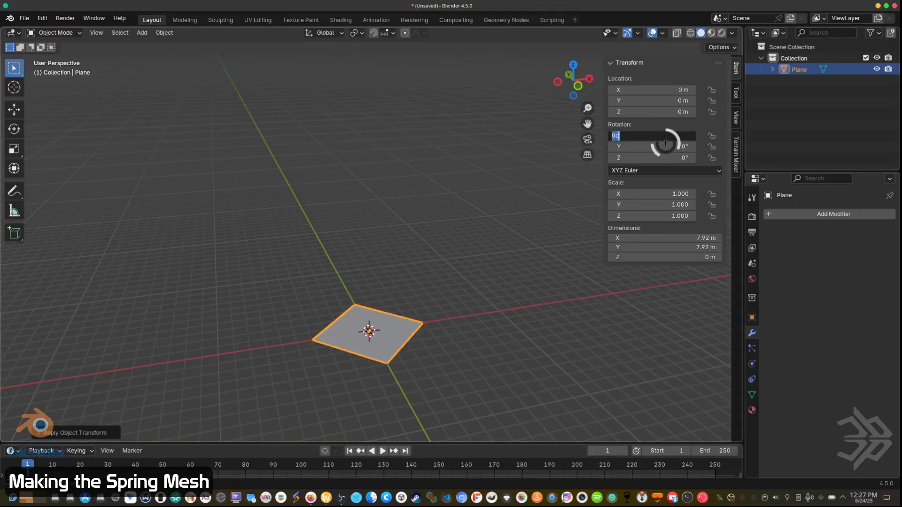
{"action": "key", "text": "Return"}
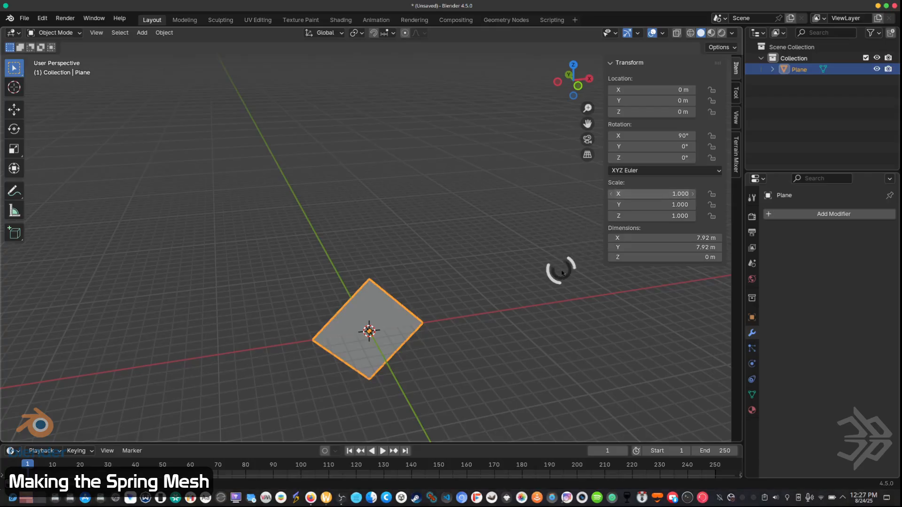
{"action": "key", "text": "ctrl+a"}
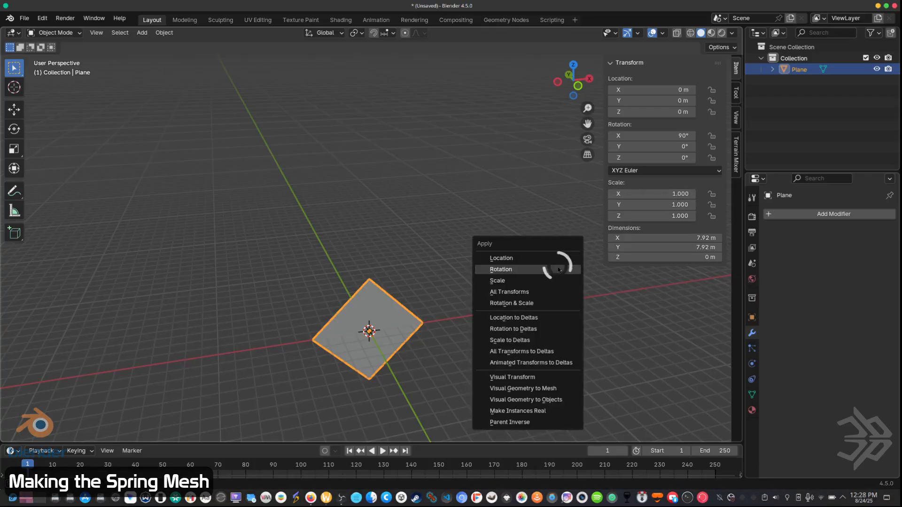
{"action": "left_click", "coordinate": [557, 267]}
Step: In front view, scale the plane up by about 3.1, to about 24.7 m wide, and apply the scale
{"action": "key", "text": "KP_1"}
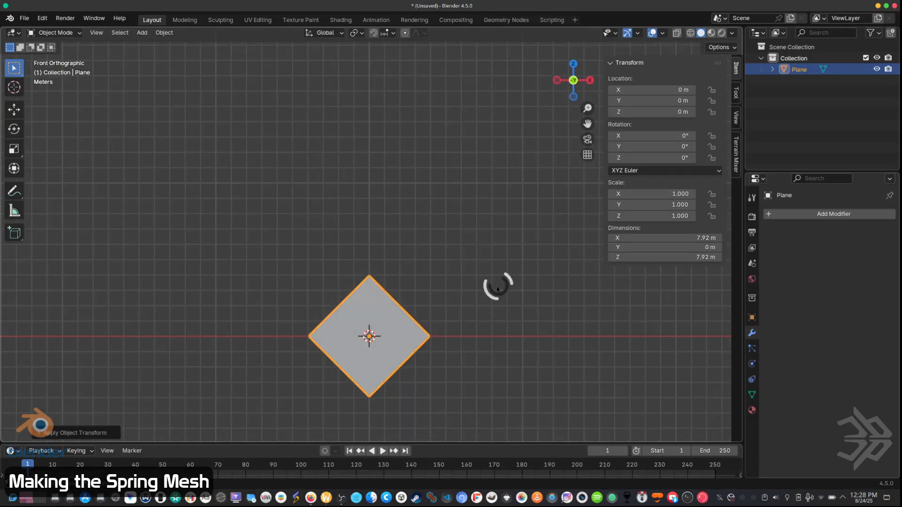
{"action": "scroll", "coordinate": [490, 285], "scroll_direction": "down", "scroll_amount": 6}
{"action": "middle_click_drag", "start_coordinate": [487, 280], "coordinate": [432, 266], "text": "shift"}
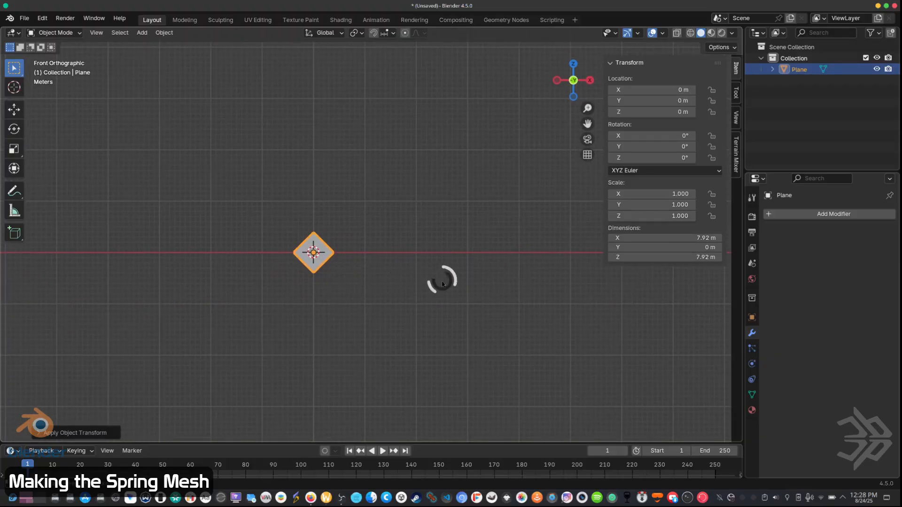
{"action": "key", "text": "s"}
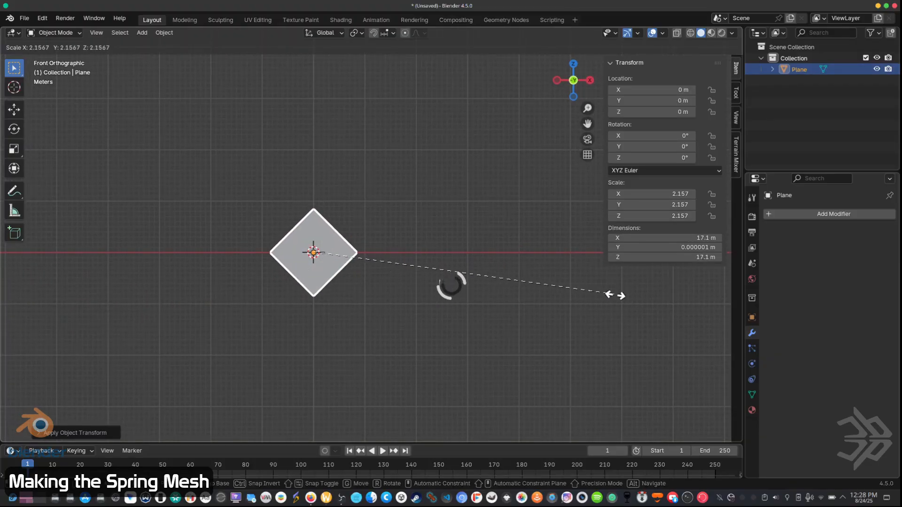
{"action": "left_click", "coordinate": [2, 301]}
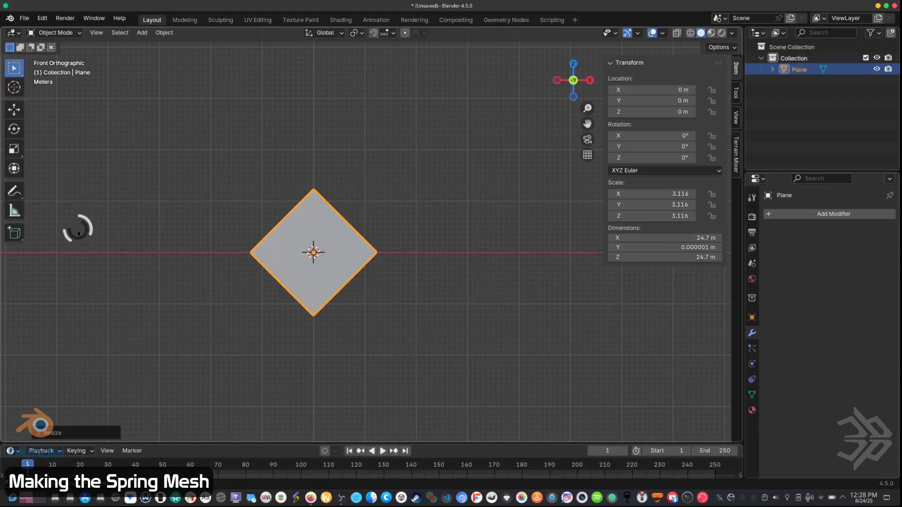
{"action": "key", "text": "ctrl+a"}
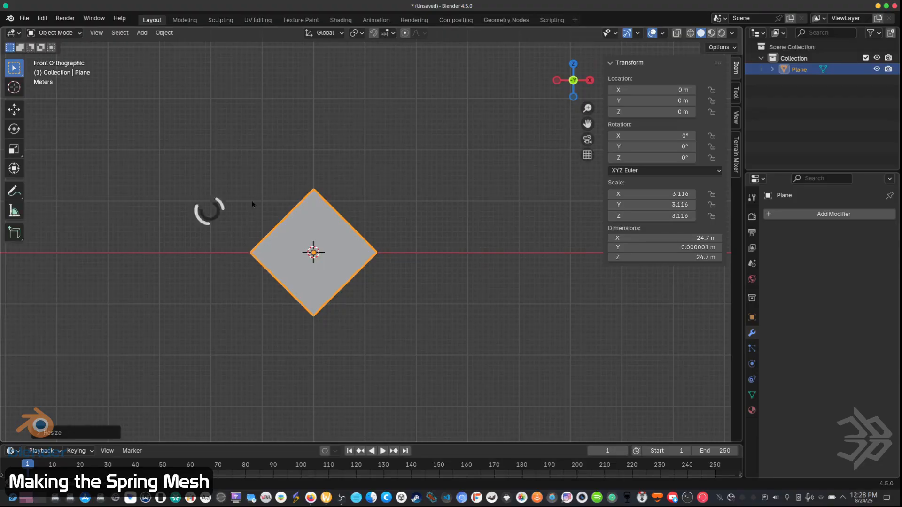
{"action": "key", "text": "ctrl+a"}
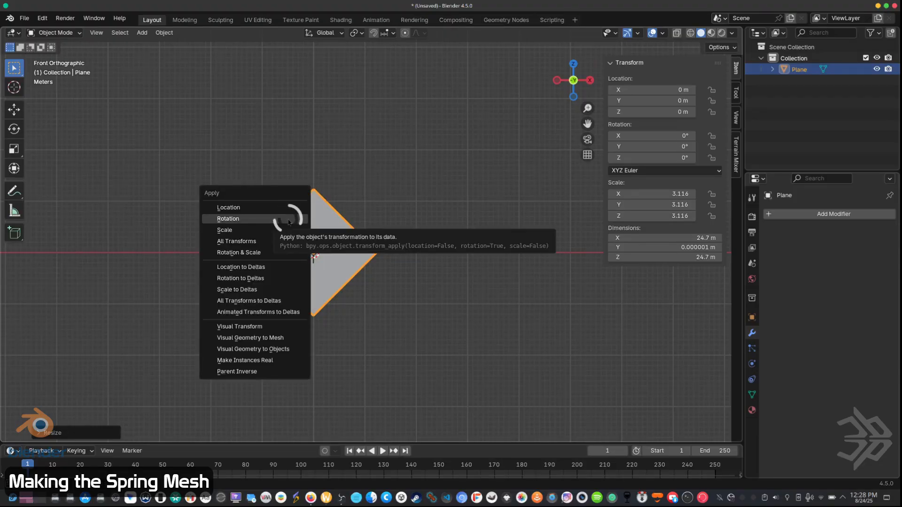
{"action": "left_click", "coordinate": [282, 230]}
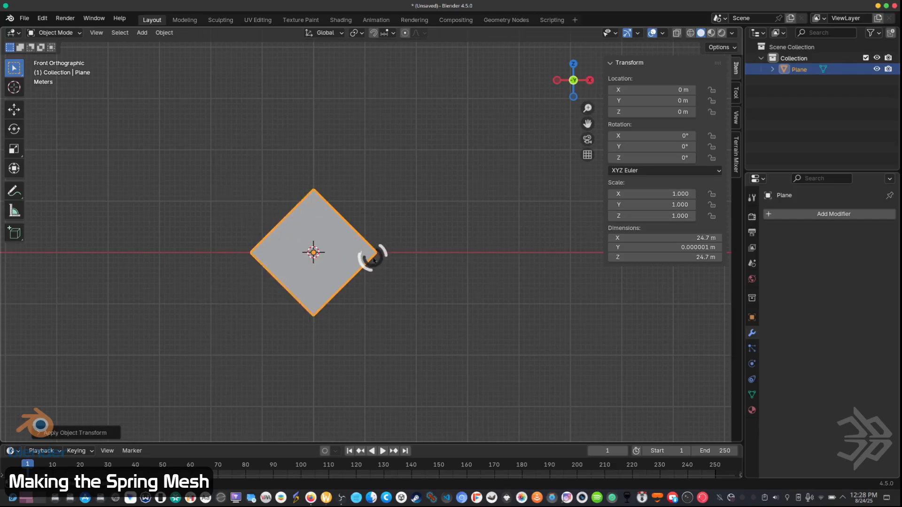
Step: In Edit Mode, move the plane's whole geometry about 60 m along the positive X axis, away from its origin
{"action": "key", "text": "Tab"}
{"action": "middle_click_drag", "start_coordinate": [354, 262], "coordinate": [298, 270], "text": "shift"}
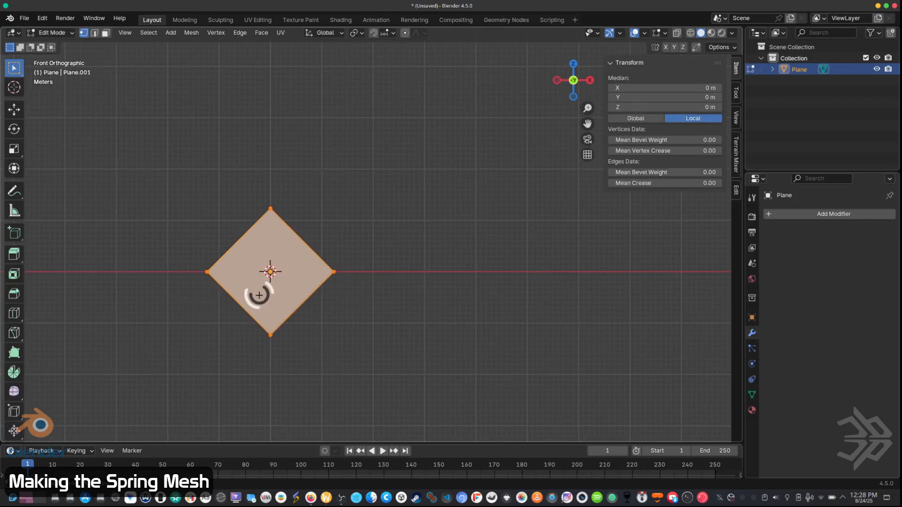
{"action": "key", "text": "g"}
{"action": "key", "text": "x"}
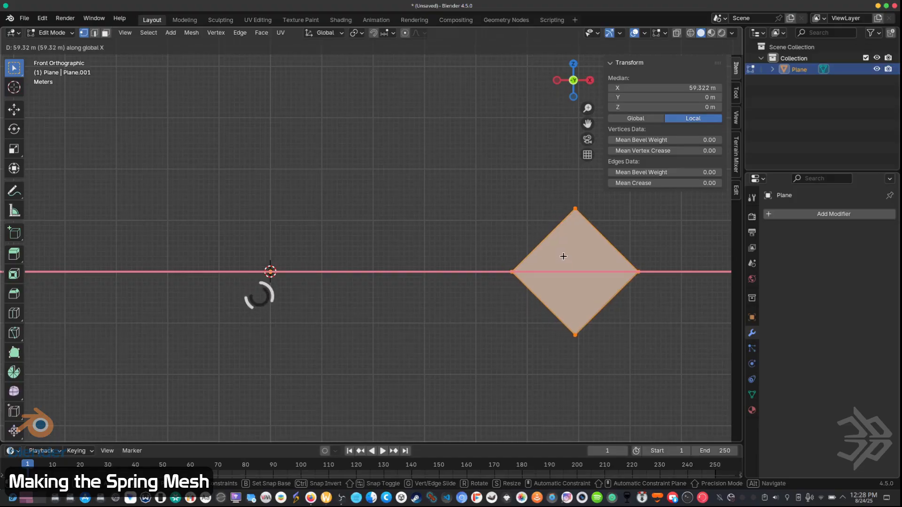
{"action": "left_click", "coordinate": [566, 252]}
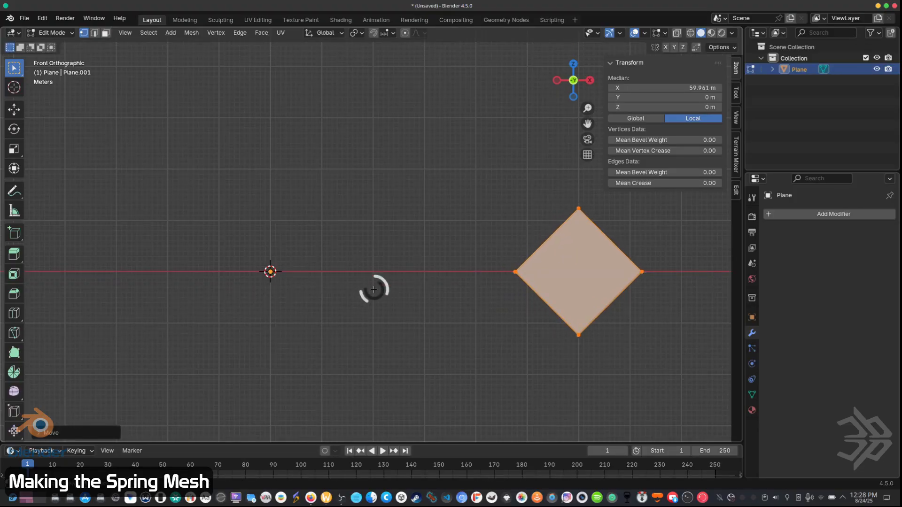
Step: Move the geometry back along X to about 50 m from the origin and return to Object Mode
{"action": "key", "text": "g"}
{"action": "key", "text": "x"}
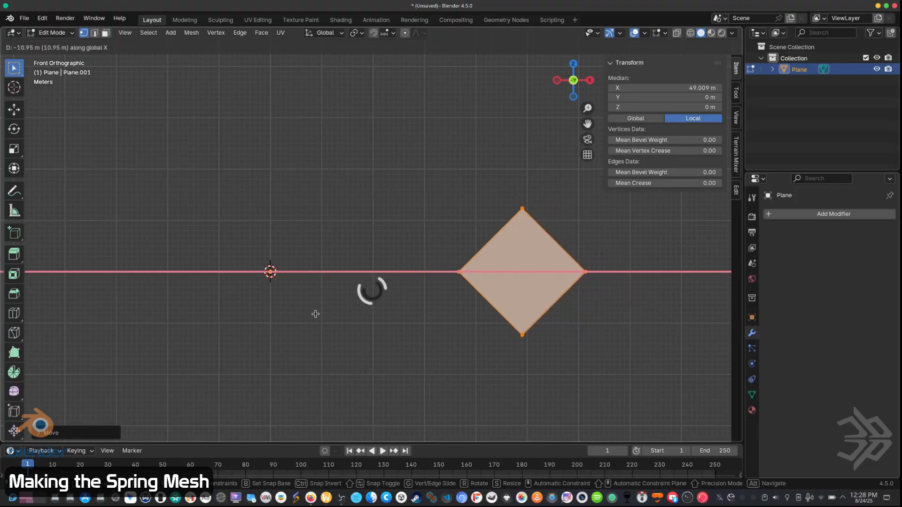
{"action": "left_click", "coordinate": [319, 312]}
{"action": "middle_click_drag", "start_coordinate": [383, 277], "coordinate": [385, 344]}
{"action": "key", "text": "Tab"}
Step: Add a Screw modifier to the offset plane
{"action": "middle_click_drag", "start_coordinate": [355, 278], "coordinate": [357, 302], "text": "shift"}
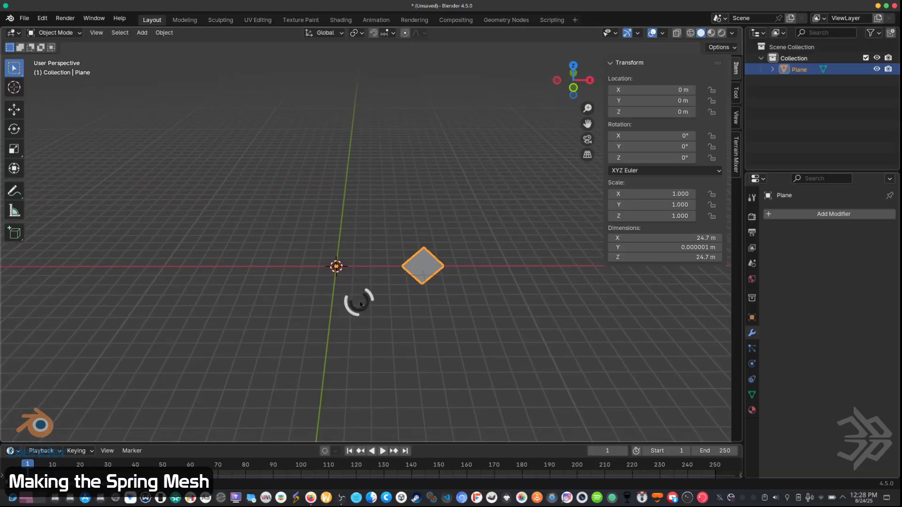
{"action": "scroll", "coordinate": [360, 296], "scroll_direction": "up", "scroll_amount": 6}
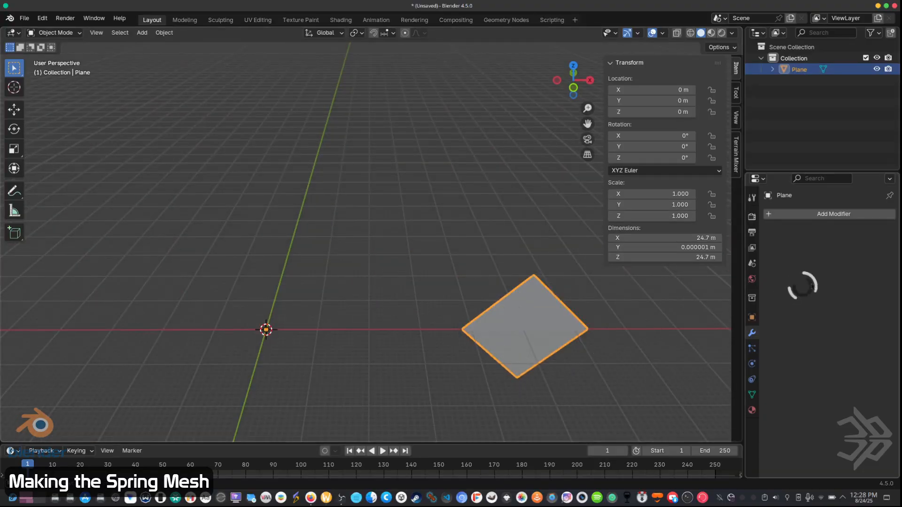
{"action": "left_click", "coordinate": [798, 214]}
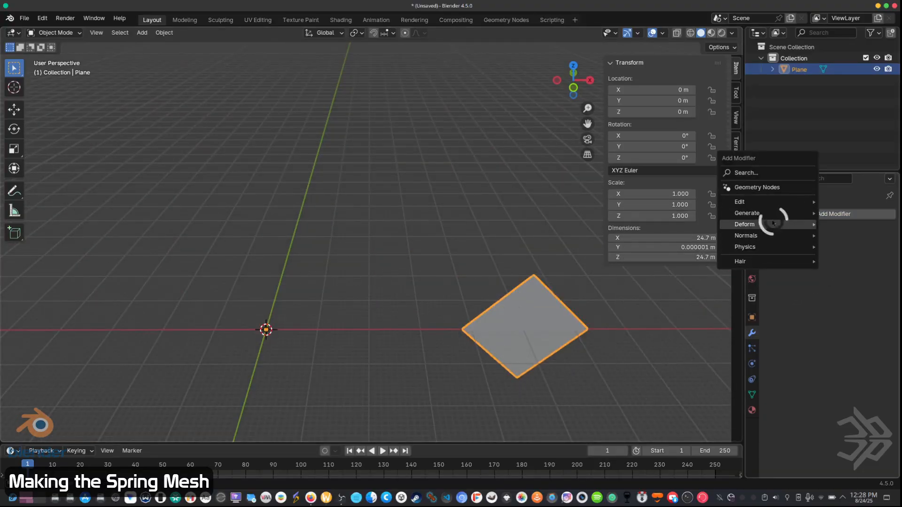
{"action": "mouse_move", "coordinate": [753, 214]}
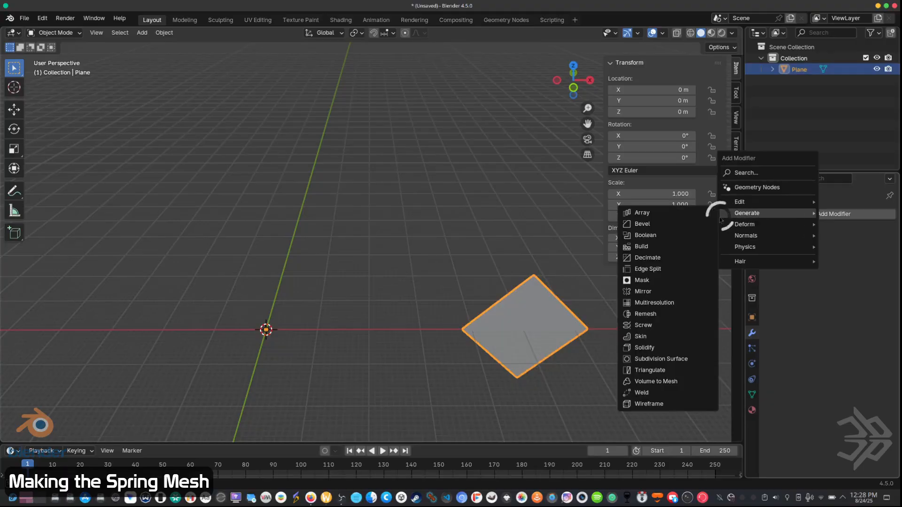
{"action": "left_click", "coordinate": [690, 326]}
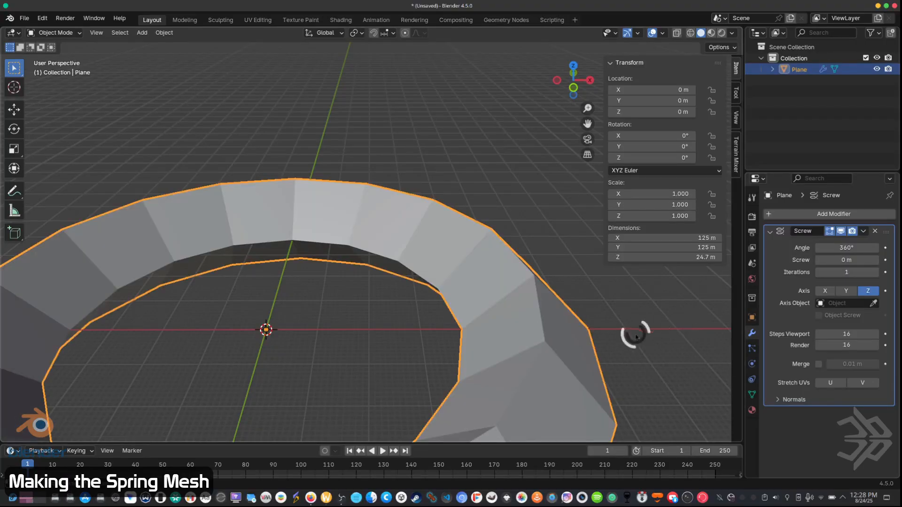
Step: Set the Screw modifier's screw offset to about 29.9 m
{"action": "scroll", "coordinate": [557, 328], "scroll_direction": "down", "scroll_amount": 10}
{"action": "middle_click_drag", "start_coordinate": [557, 328], "coordinate": [545, 306]}
{"action": "scroll", "coordinate": [311, 228], "scroll_direction": "up", "scroll_amount": 3}
{"action": "middle_click_drag", "start_coordinate": [310, 228], "coordinate": [310, 246], "text": "shift"}
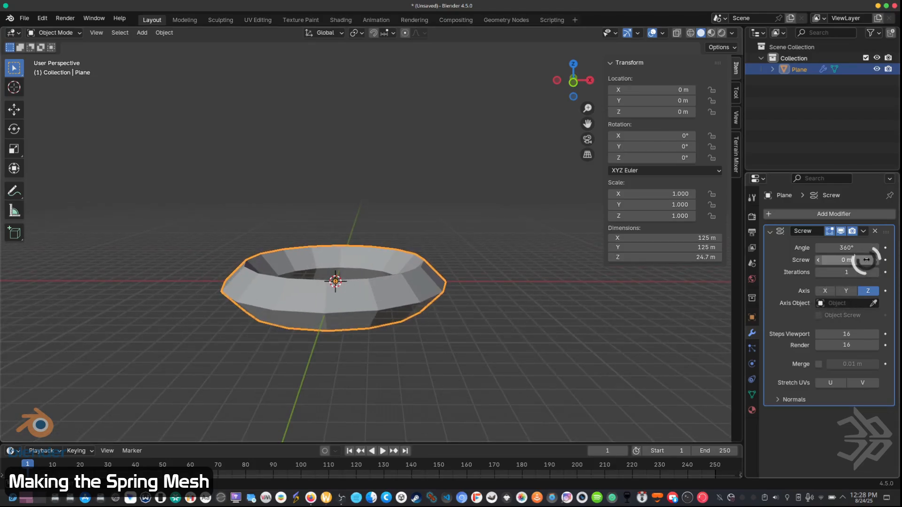
{"action": "left_click_drag", "start_coordinate": [865, 260], "coordinate": [867, 260]}
Step: Set the Screw modifier's iterations to 5
{"action": "middle_click_drag", "start_coordinate": [498, 393], "coordinate": [576, 402]}
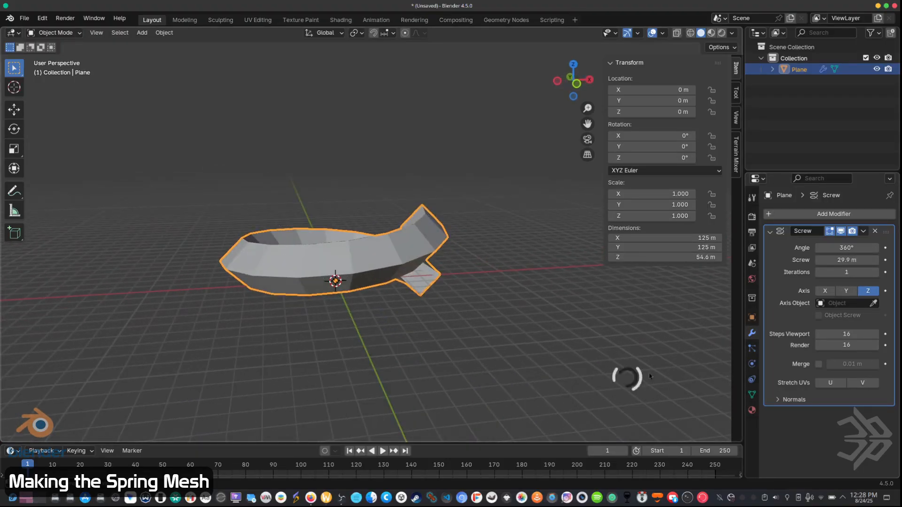
{"action": "left_click", "coordinate": [876, 273]}
{"action": "left_click", "coordinate": [876, 272]}
{"action": "left_click", "coordinate": [876, 272]}
{"action": "left_click", "coordinate": [876, 273]}
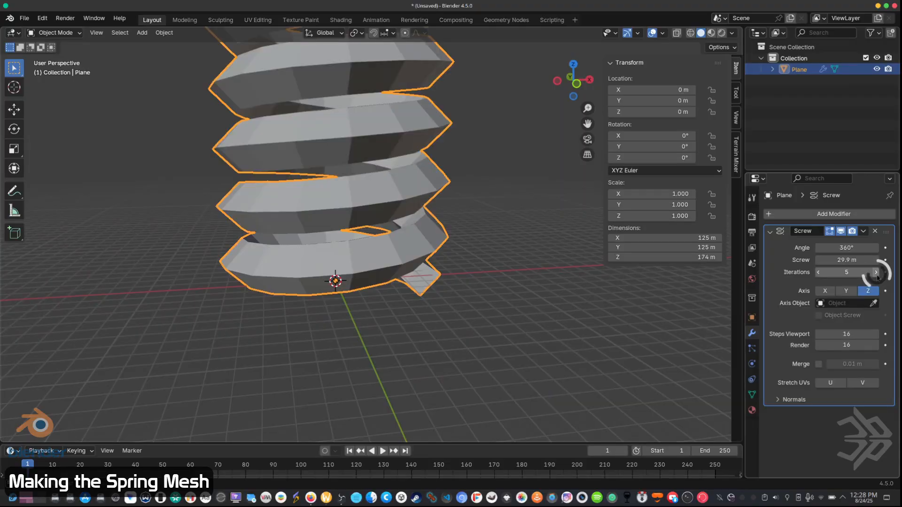
Step: Apply the Screw modifier to the plane and check the resulting spring mesh in Edit Mode
{"action": "scroll", "coordinate": [554, 305], "scroll_direction": "down", "scroll_amount": 3}
{"action": "middle_click_drag", "start_coordinate": [459, 267], "coordinate": [459, 359]}
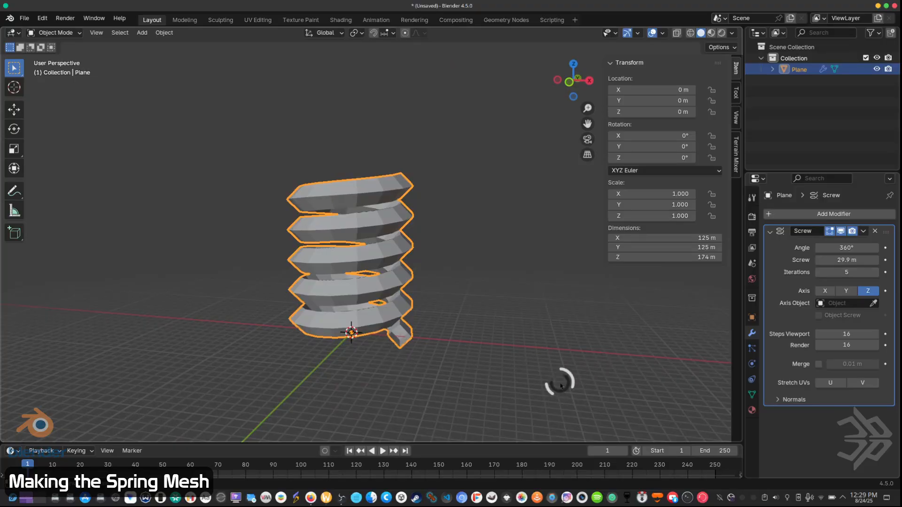
{"action": "scroll", "coordinate": [463, 375], "scroll_direction": "up", "scroll_amount": 2}
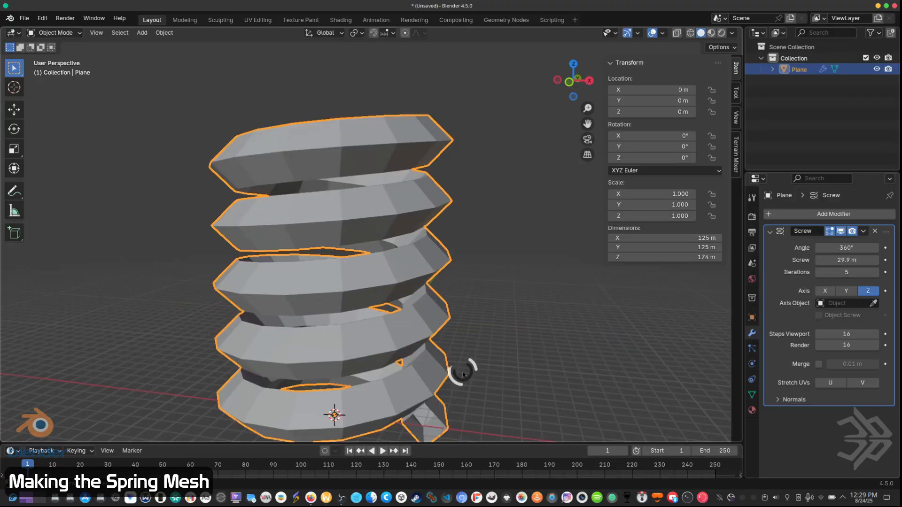
{"action": "middle_click_drag", "start_coordinate": [462, 371], "coordinate": [589, 413], "text": "shift"}
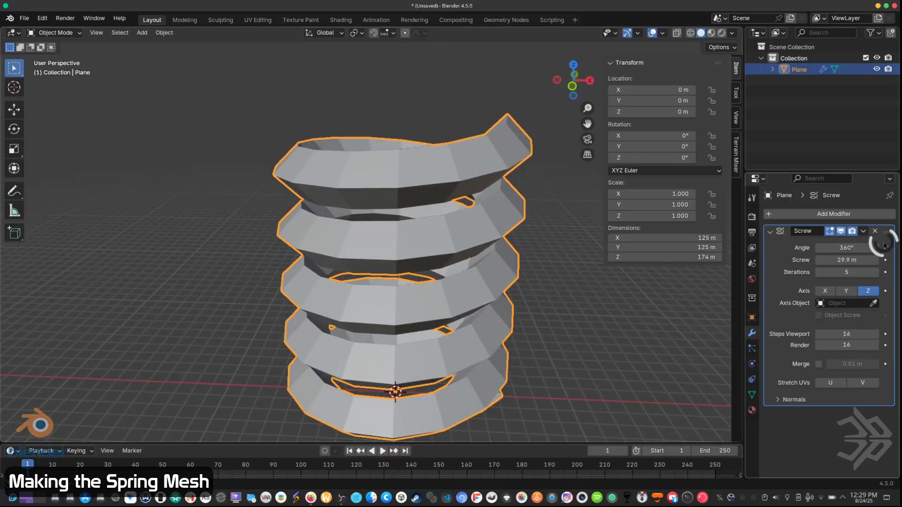
{"action": "left_click", "coordinate": [863, 232]}
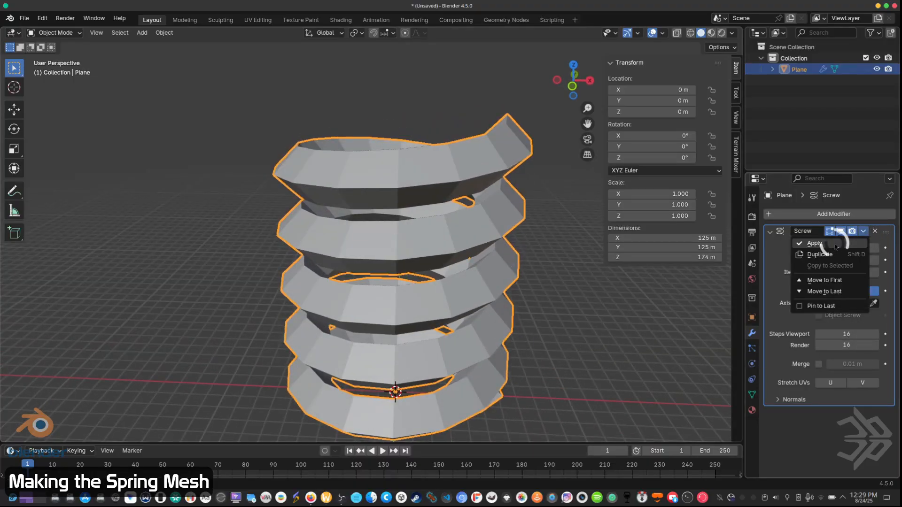
{"action": "left_click", "coordinate": [814, 243]}
{"action": "middle_click_drag", "start_coordinate": [439, 380], "coordinate": [315, 349]}
{"action": "middle_click_drag", "start_coordinate": [406, 355], "coordinate": [220, 377]}
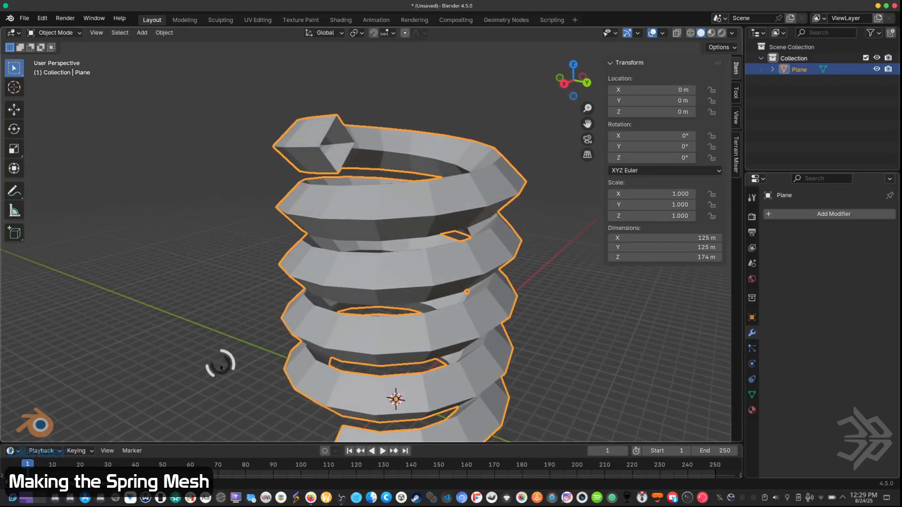
{"action": "key", "text": "Tab"}
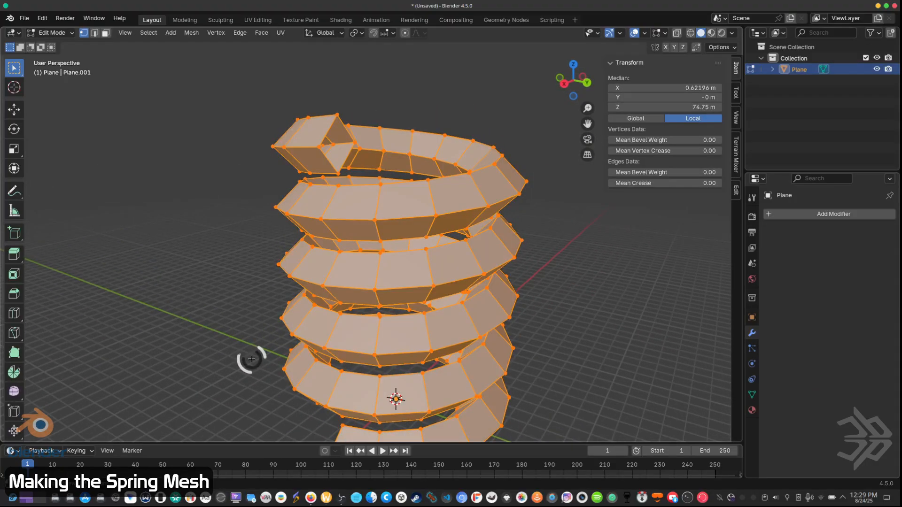
{"action": "key", "text": "Tab"}
Step: Add a Subdivision Surface modifier to the spring mesh and inspect the smoothed coils
{"action": "middle_click_drag", "start_coordinate": [252, 359], "coordinate": [492, 320]}
{"action": "left_click", "coordinate": [816, 223]}
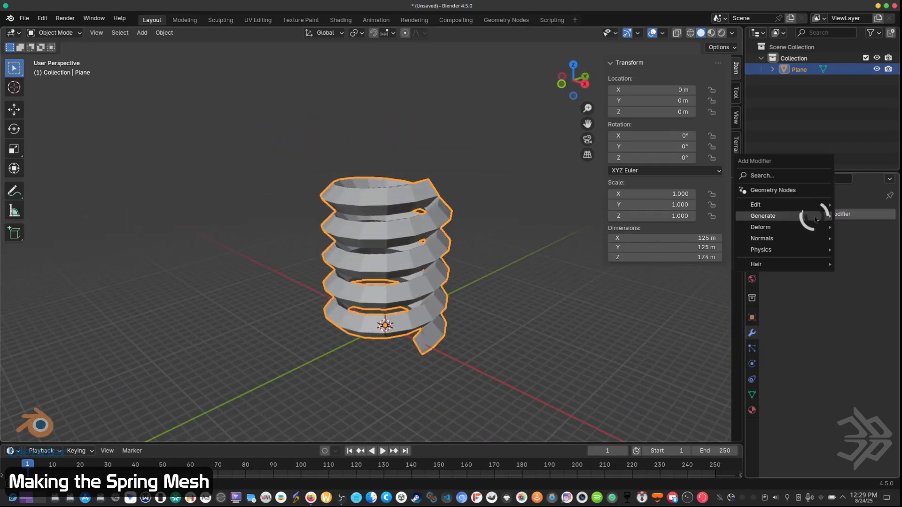
{"action": "left_click", "coordinate": [815, 220]}
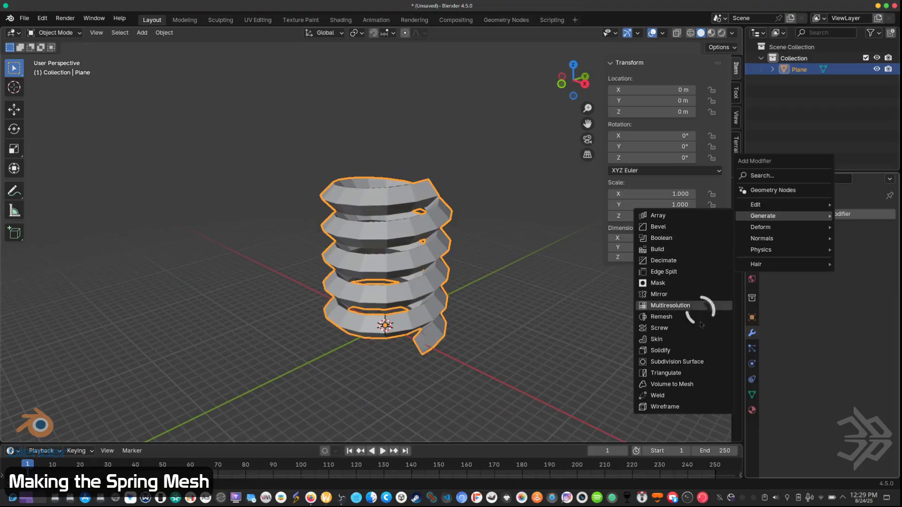
{"action": "left_click", "coordinate": [695, 362]}
{"action": "middle_click_drag", "start_coordinate": [561, 263], "coordinate": [529, 298]}
{"action": "scroll", "coordinate": [390, 233], "scroll_direction": "up", "scroll_amount": 5}
{"action": "middle_click_drag", "start_coordinate": [389, 230], "coordinate": [349, 197]}
{"action": "scroll", "coordinate": [139, 193], "scroll_direction": "down", "scroll_amount": 4}
{"action": "scroll", "coordinate": [348, 197], "scroll_direction": "up", "scroll_amount": 3}
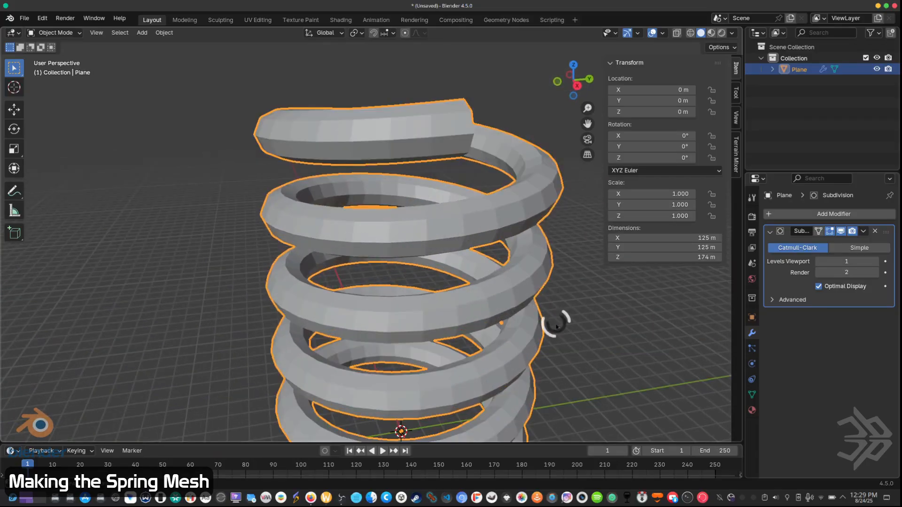
{"action": "middle_click_drag", "start_coordinate": [511, 332], "coordinate": [568, 317]}
{"action": "scroll", "coordinate": [566, 305], "scroll_direction": "down", "scroll_amount": 3}
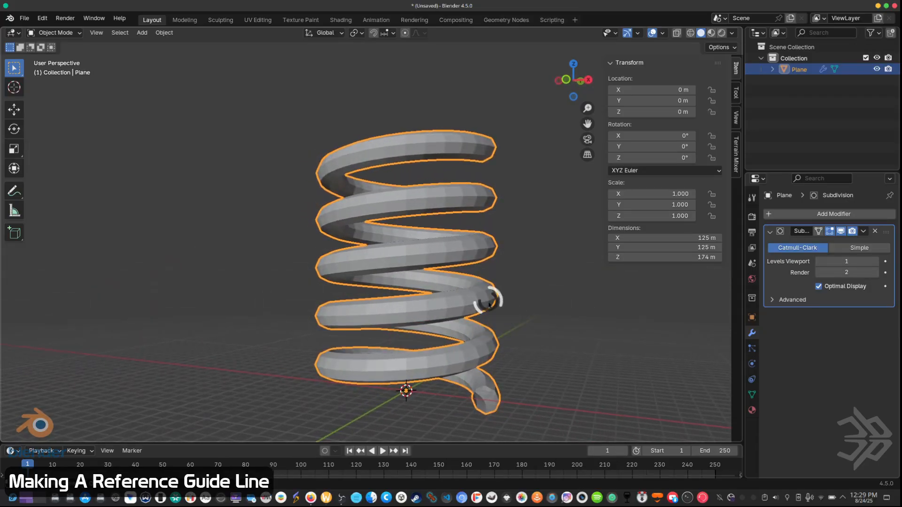
Step: In edge select mode, select the upper edge loop that runs along the whole length of the spring
{"action": "key", "text": "Tab"}
{"action": "middle_click_drag", "start_coordinate": [483, 299], "coordinate": [447, 341]}
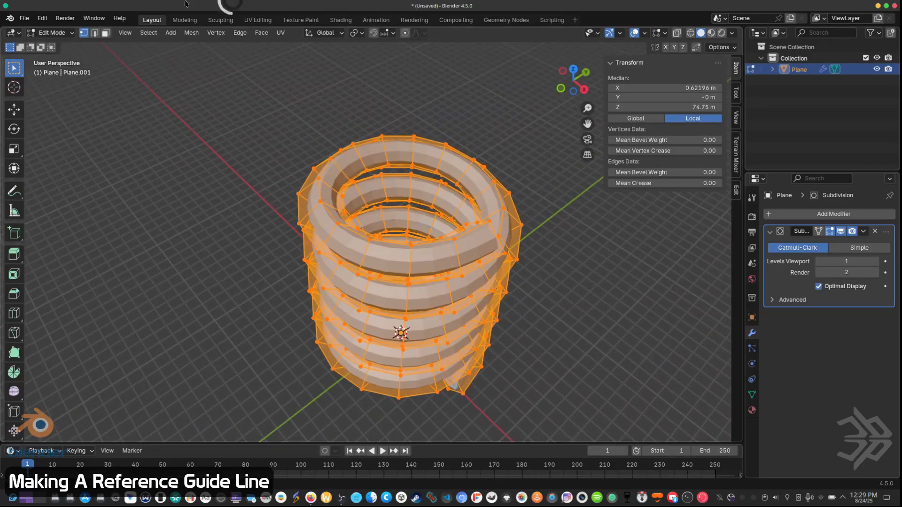
{"action": "left_click", "coordinate": [94, 33]}
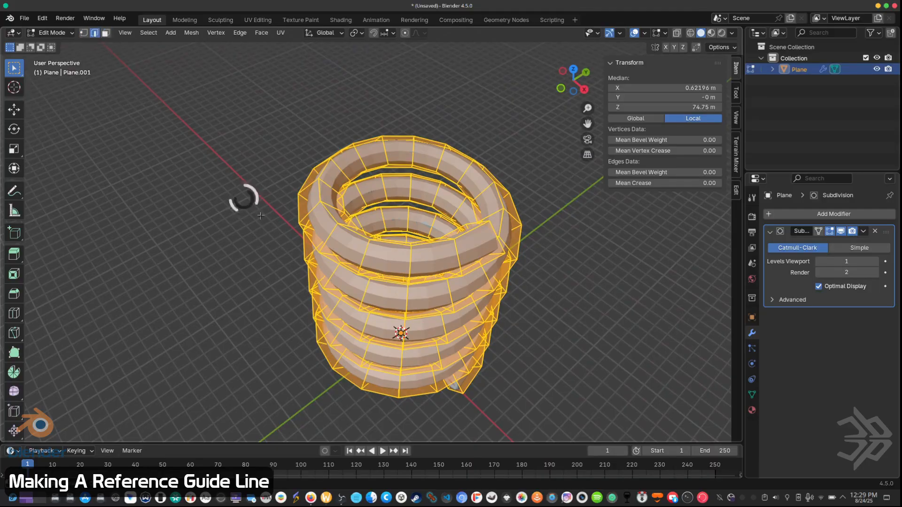
{"action": "left_click", "coordinate": [331, 215], "text": "alt"}
{"action": "middle_click_drag", "start_coordinate": [309, 233], "coordinate": [492, 114]}
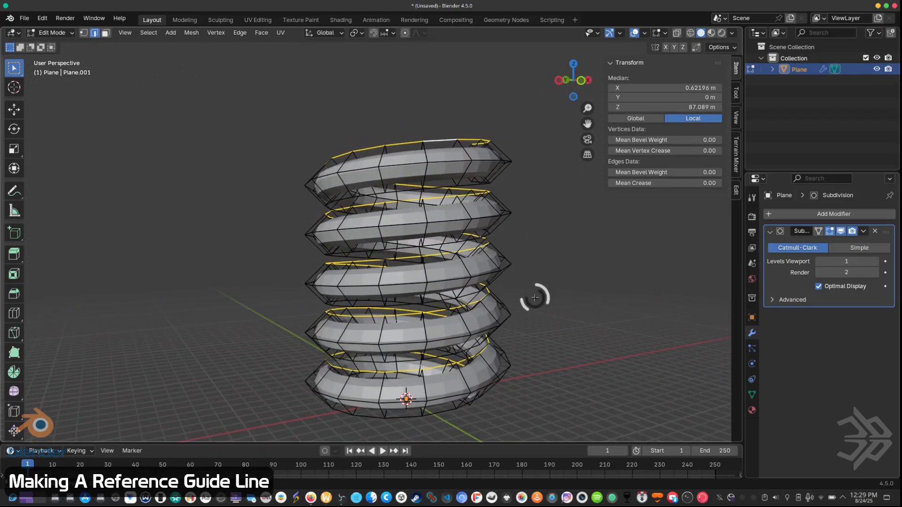
Step: Duplicate the selected edge loop in place, separate it into its own object and return to Object Mode
{"action": "key", "text": "g"}
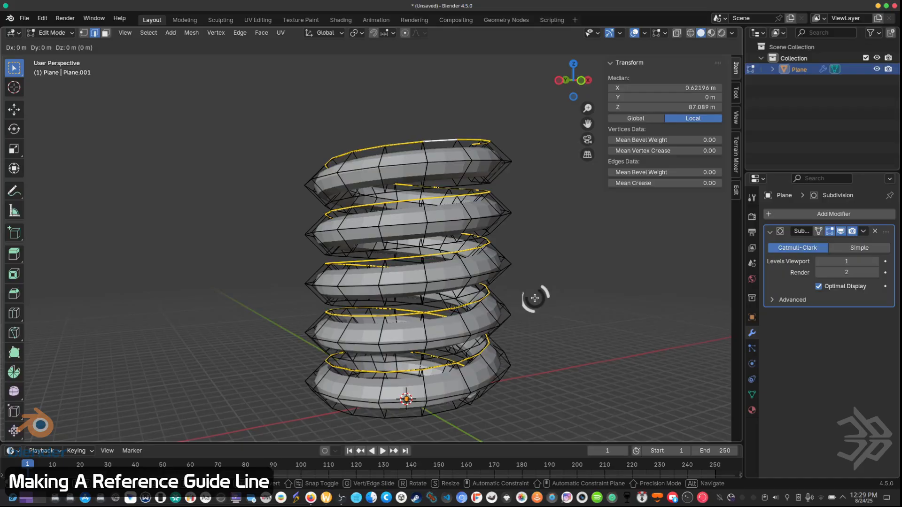
{"action": "right_click", "coordinate": [535, 298]}
{"action": "right_click", "coordinate": [536, 301]}
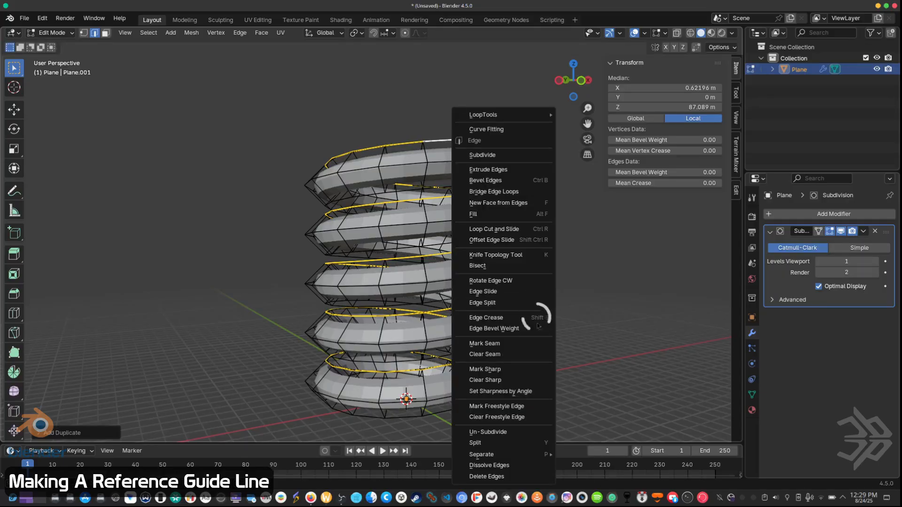
{"action": "mouse_move", "coordinate": [533, 454]}
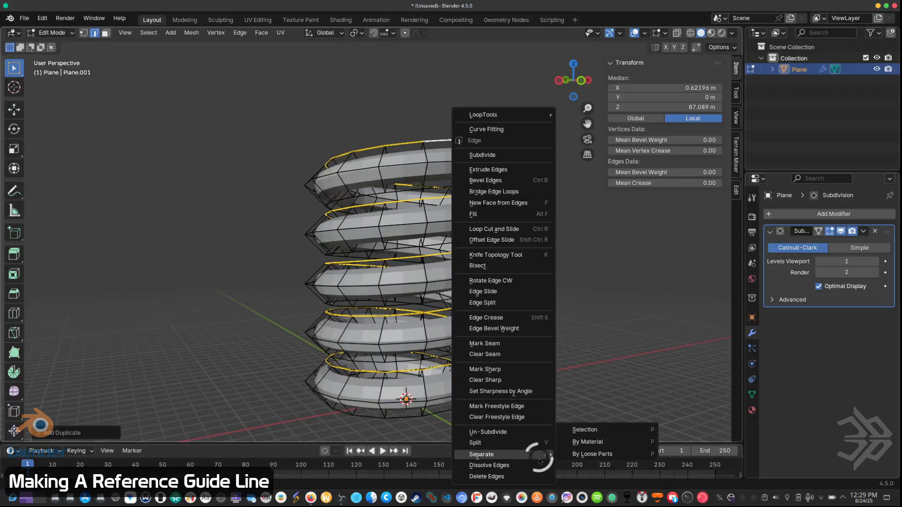
{"action": "left_click", "coordinate": [606, 430]}
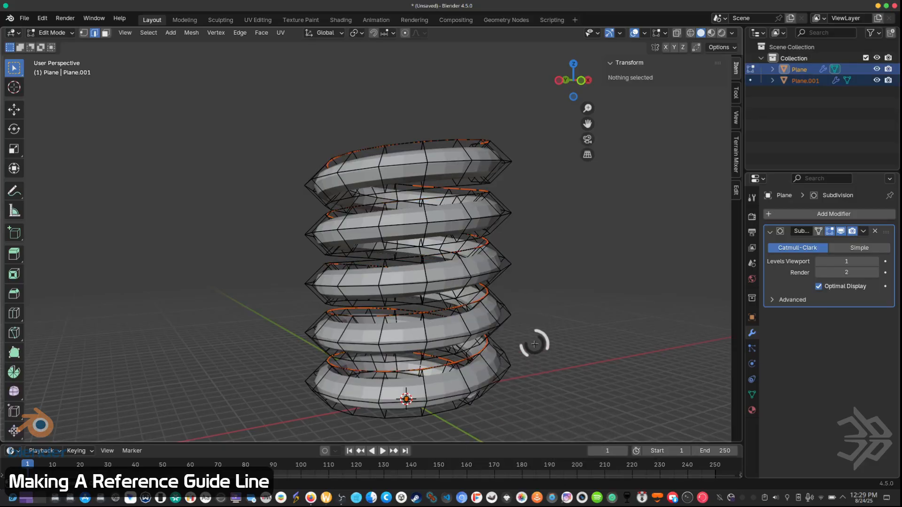
{"action": "key", "text": "Tab"}
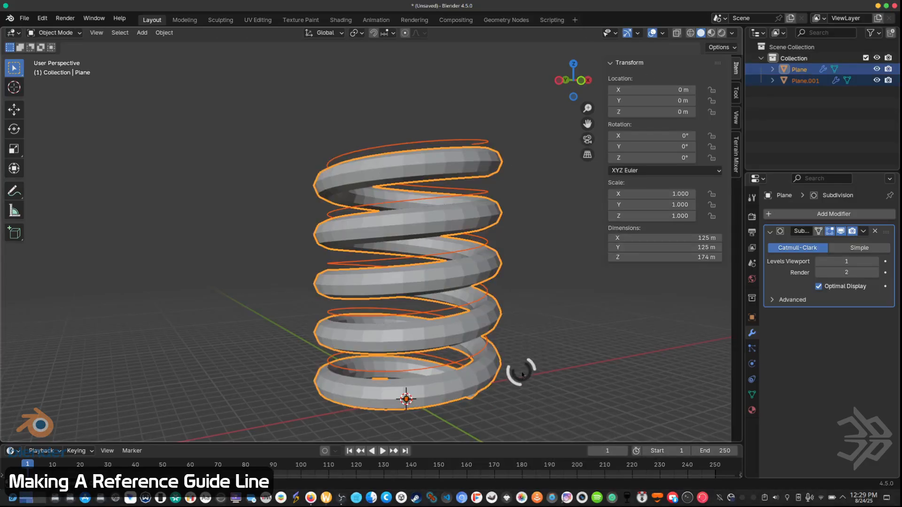
Step: Select the separated edge-loop object and remove its Subdivision modifier
{"action": "left_click", "coordinate": [804, 81]}
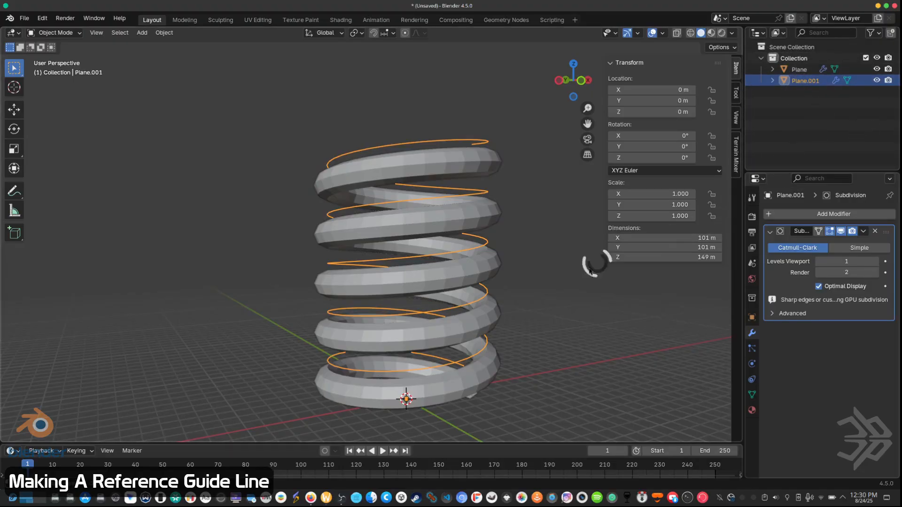
{"action": "mouse_move", "coordinate": [527, 261]}
{"action": "middle_mouse_down"}
{"action": "mouse_move", "coordinate": [512, 244]}
{"action": "mouse_move", "coordinate": [529, 261]}
{"action": "middle_mouse_up"}
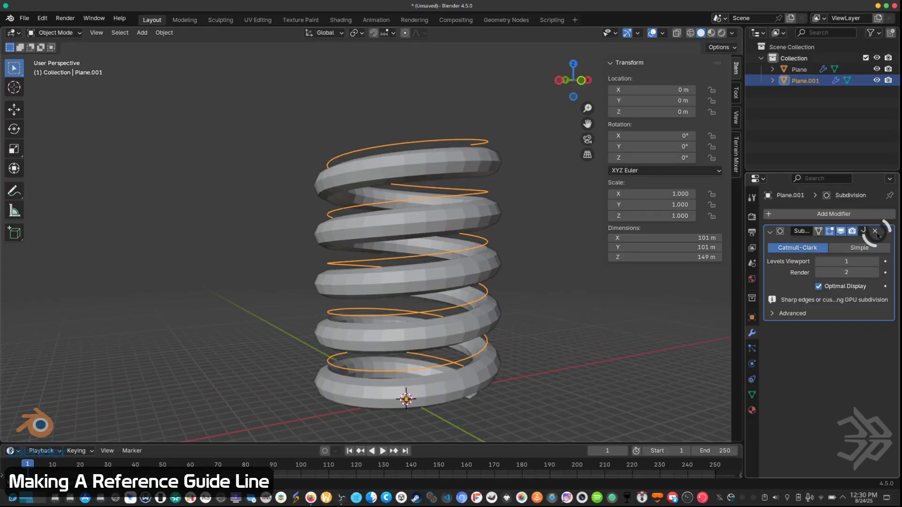
{"action": "left_click", "coordinate": [875, 231]}
{"action": "middle_click_drag", "start_coordinate": [488, 379], "coordinate": [366, 316]}
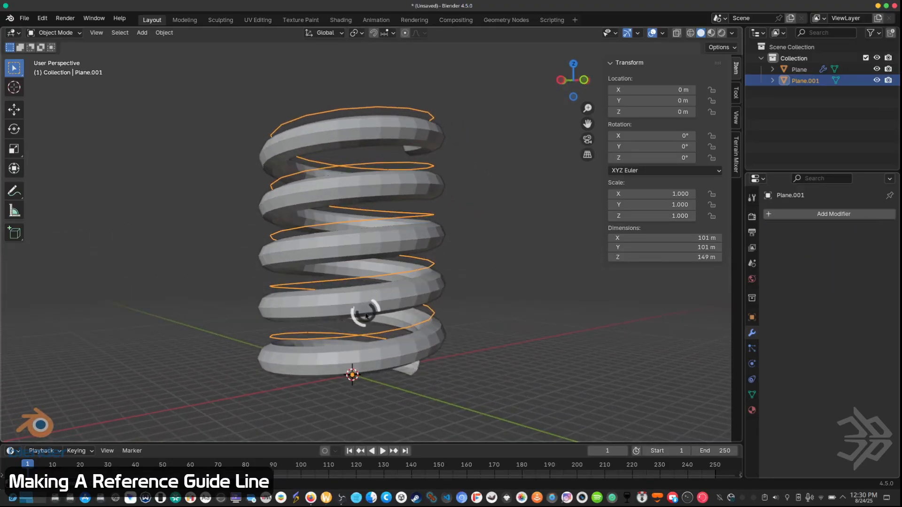
Step: In front wireframe view, move the guide line's geometry down about 12.6 m along Z into the coil's centre and return to Object Mode
{"action": "key", "text": "KP_1"}
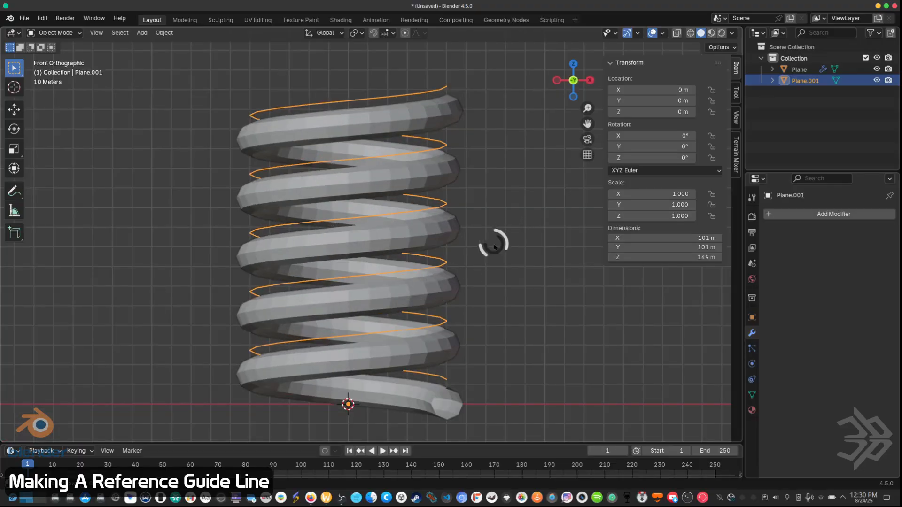
{"action": "key", "text": "shift+z"}
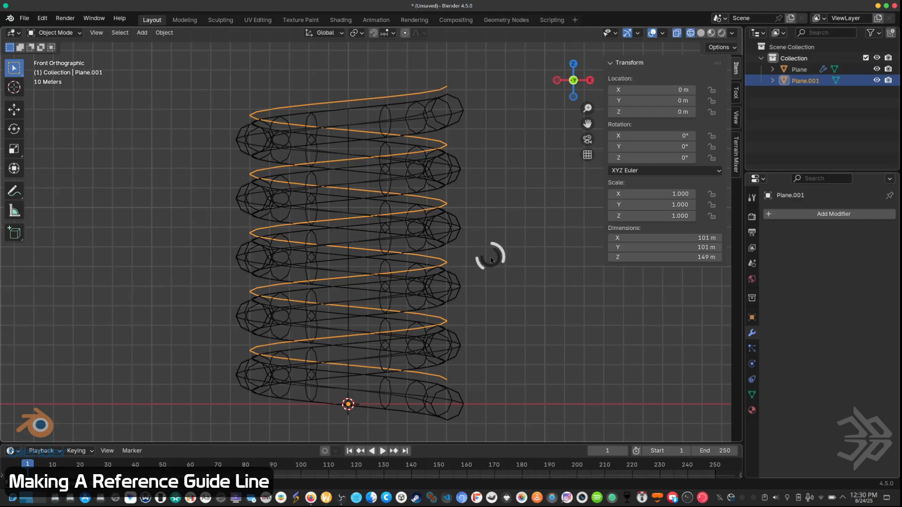
{"action": "key", "text": "Tab"}
{"action": "key", "text": "a"}
{"action": "key", "text": "alt+a"}
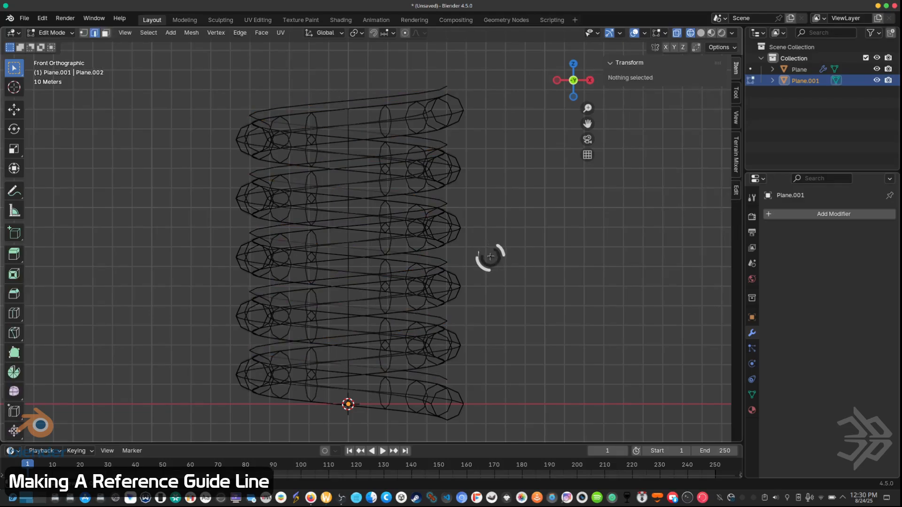
{"action": "key", "text": "l"}
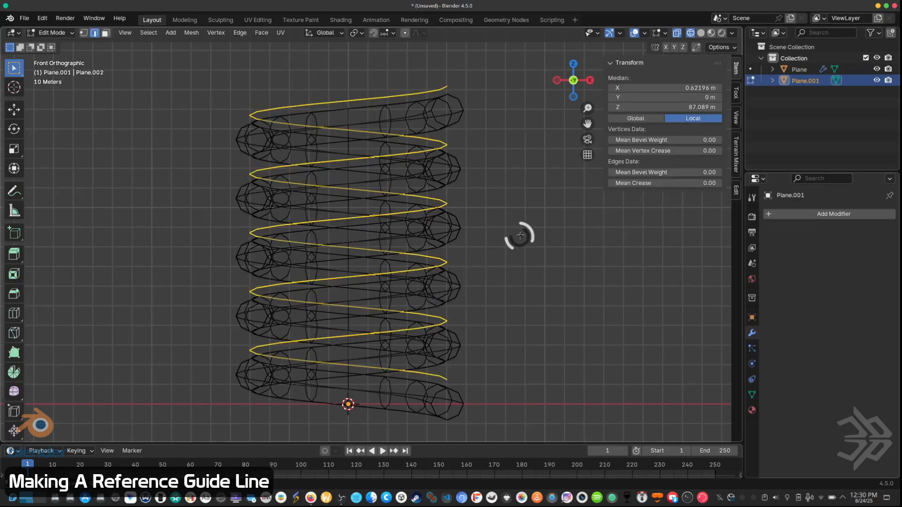
{"action": "key", "text": "g"}
{"action": "key", "text": "z"}
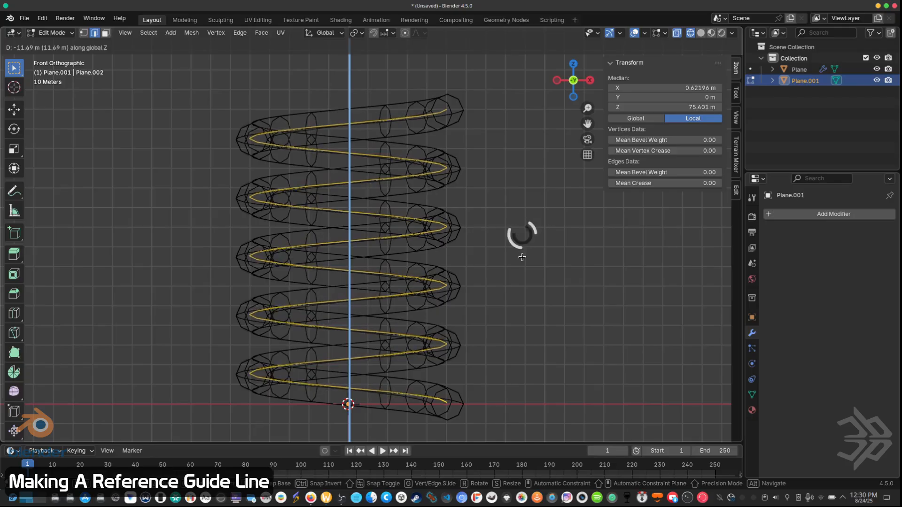
{"action": "left_click", "coordinate": [522, 259]}
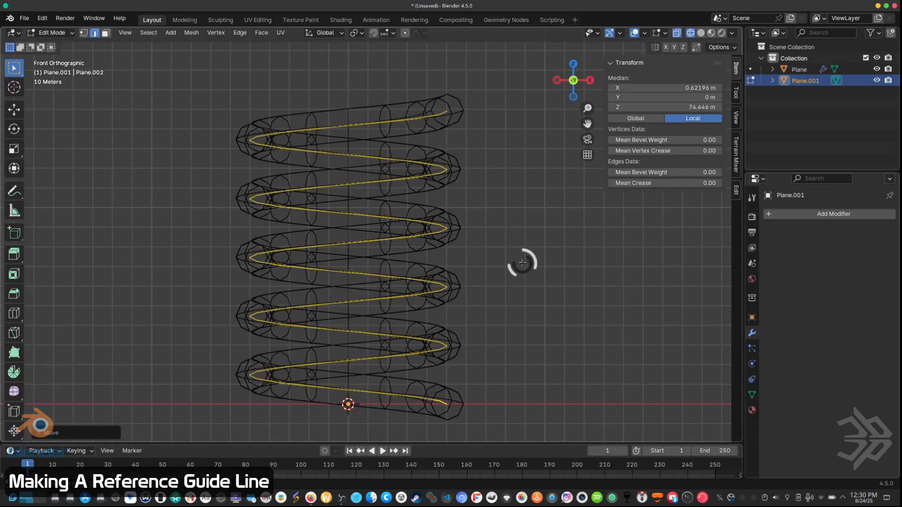
{"action": "key", "text": "Tab"}
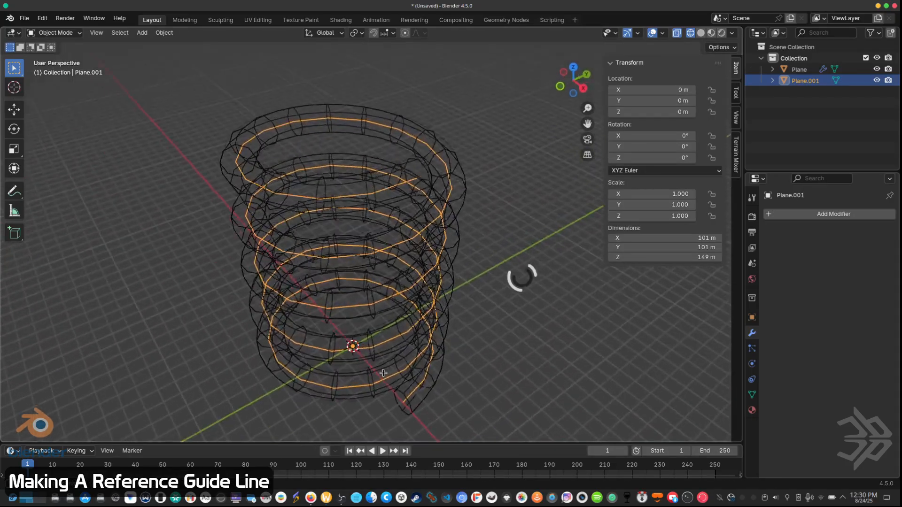
Step: Show the selectable restriction toggle in the Outliner and make the Plane spring object unselectable
{"action": "left_click", "coordinate": [872, 33]}
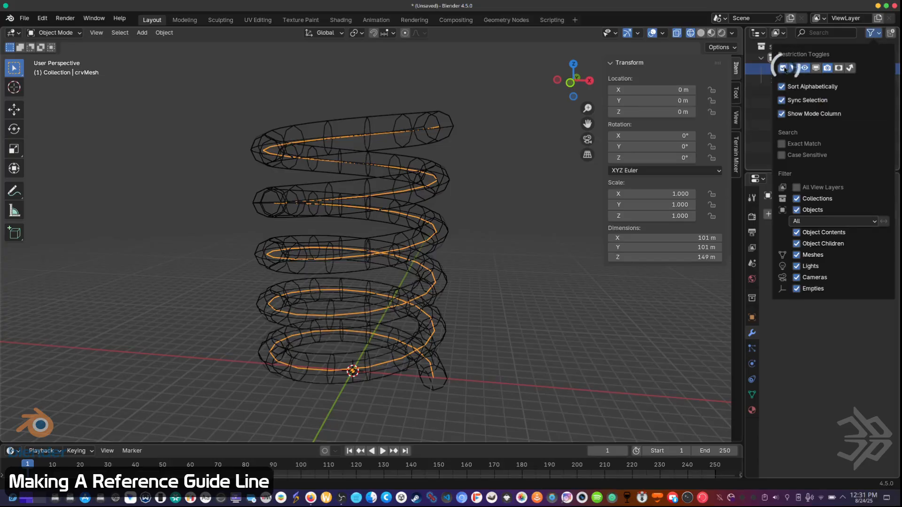
{"action": "left_click", "coordinate": [783, 68]}
{"action": "left_click", "coordinate": [860, 81]}
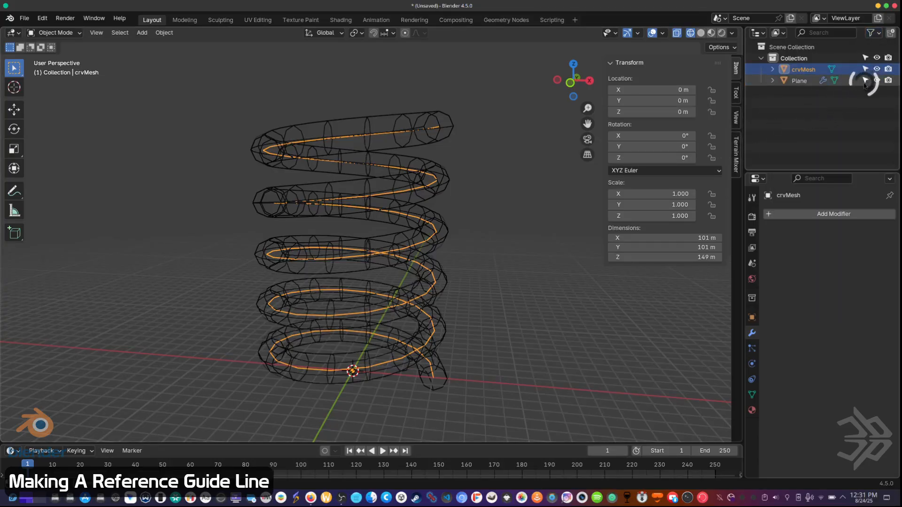
{"action": "left_click", "coordinate": [864, 84]}
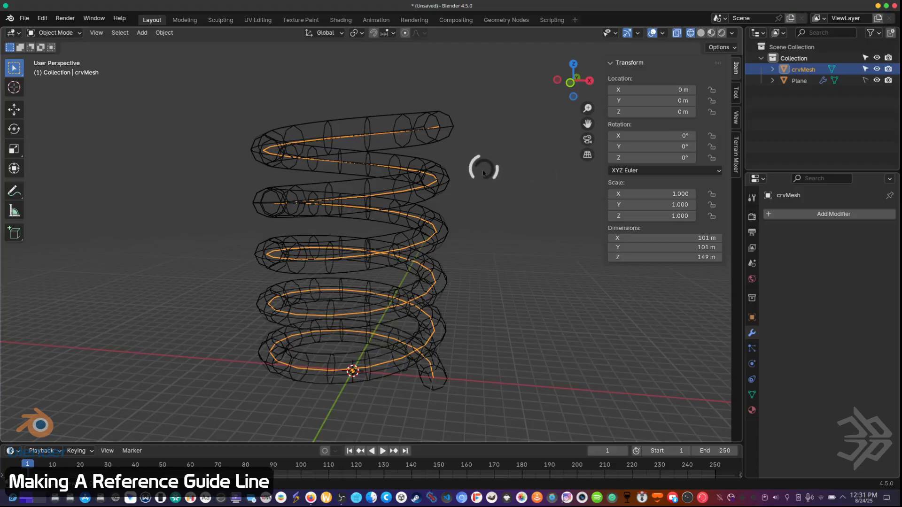
{"action": "middle_click_drag", "start_coordinate": [461, 205], "coordinate": [463, 233]}
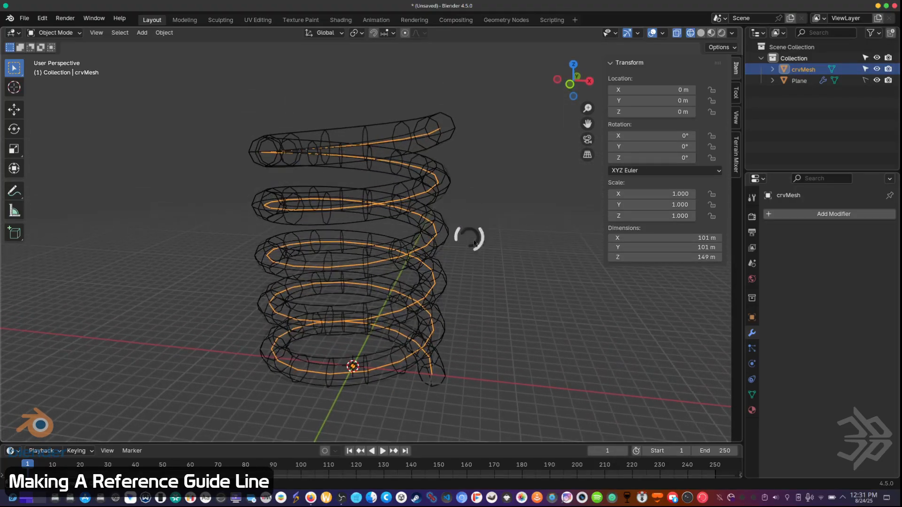
{"action": "scroll", "coordinate": [446, 177], "scroll_direction": "up", "scroll_amount": 3}
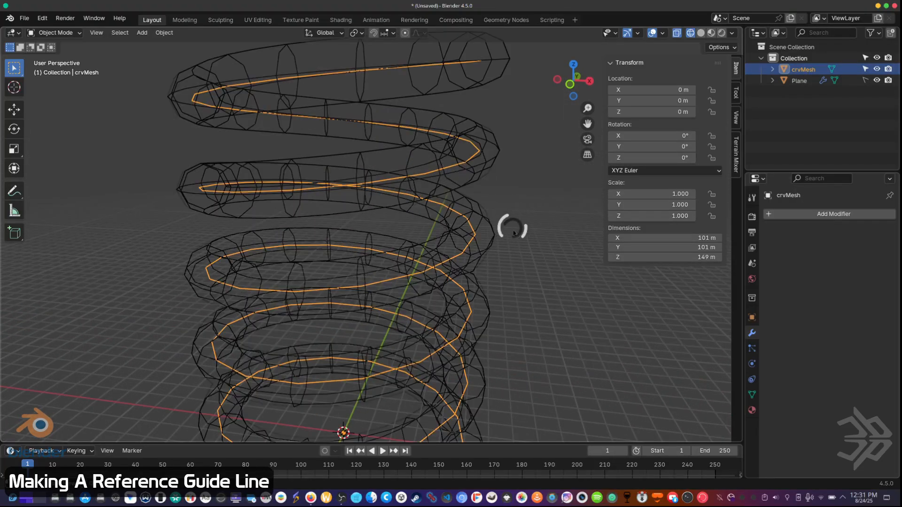
{"action": "scroll", "coordinate": [509, 213], "scroll_direction": "down", "scroll_amount": 3}
{"action": "middle_click_drag", "start_coordinate": [510, 213], "coordinate": [411, 292]}
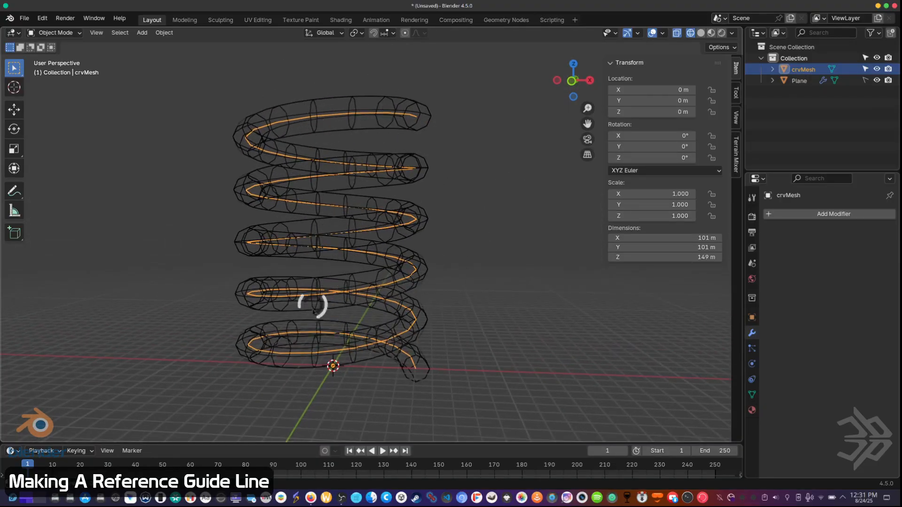
{"action": "middle_click_drag", "start_coordinate": [418, 225], "coordinate": [308, 264]}
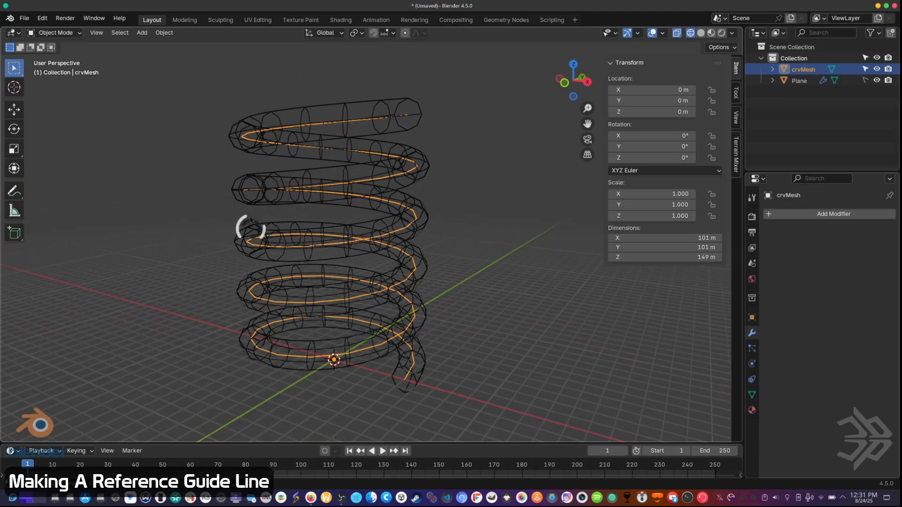
Step: Add an armature at the world origin and set its radius to 10 m
{"action": "middle_click_drag", "start_coordinate": [366, 177], "coordinate": [333, 240]}
{"action": "middle_click_drag", "start_coordinate": [394, 301], "coordinate": [431, 271]}
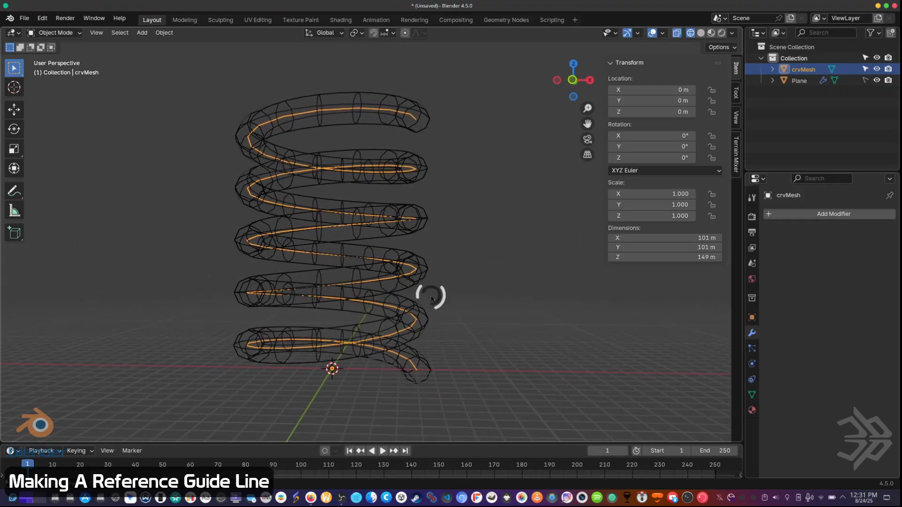
{"action": "mouse_move", "coordinate": [431, 291]}
{"action": "middle_mouse_down", "text": "shift"}
{"action": "mouse_move", "coordinate": [431, 304]}
{"action": "mouse_move", "coordinate": [442, 280]}
{"action": "mouse_move", "coordinate": [431, 299]}
{"action": "middle_mouse_up", "text": "shift"}
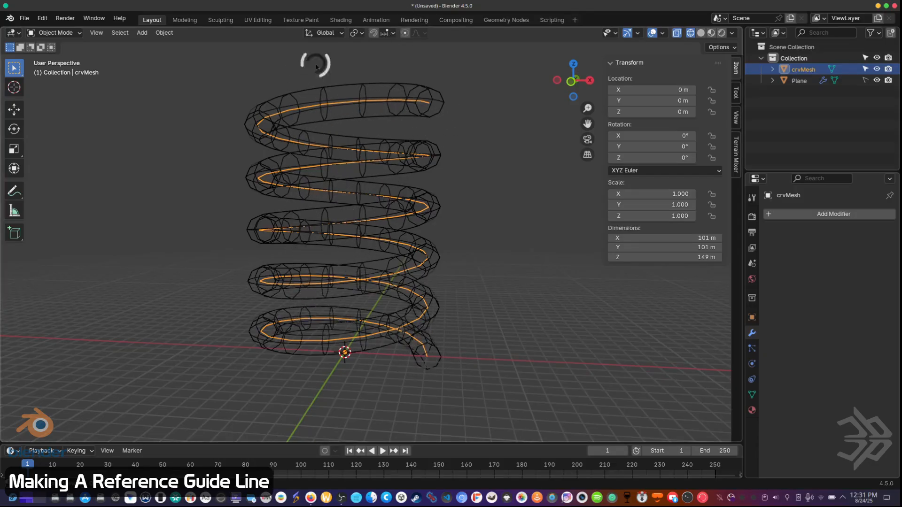
{"action": "scroll", "coordinate": [396, 361], "scroll_direction": "up", "scroll_amount": 3}
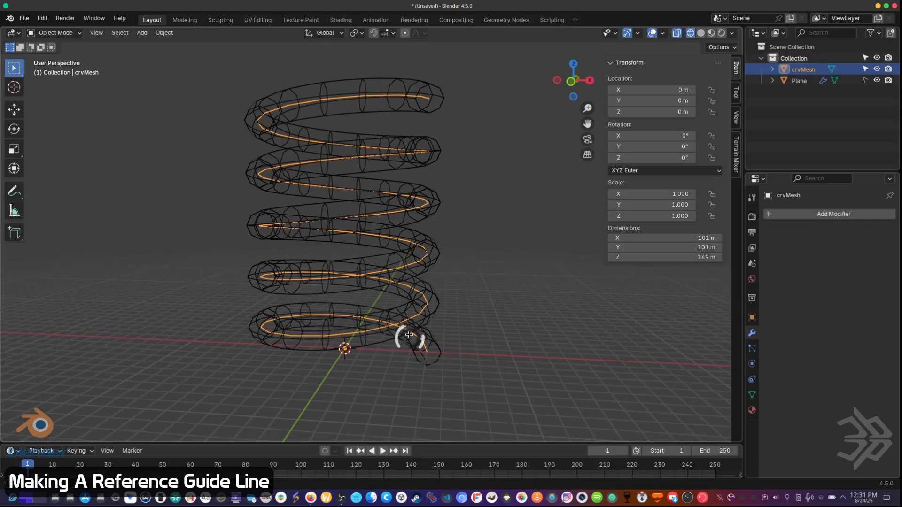
{"action": "middle_click_drag", "start_coordinate": [394, 288], "coordinate": [393, 285], "text": "shift"}
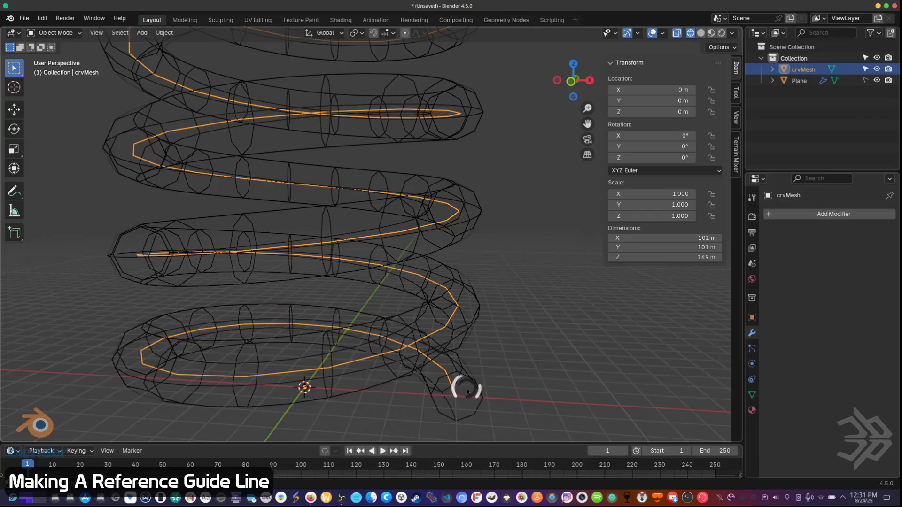
{"action": "key", "text": "shift+a"}
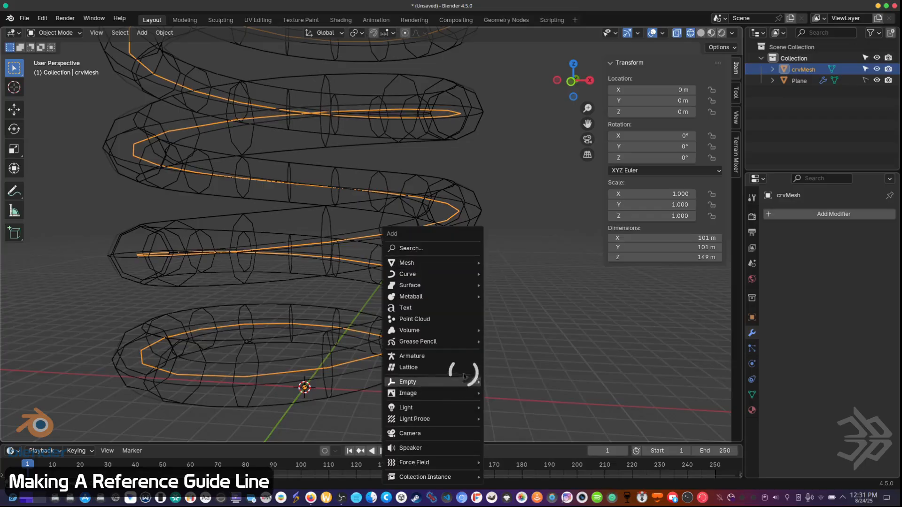
{"action": "left_click", "coordinate": [465, 355]}
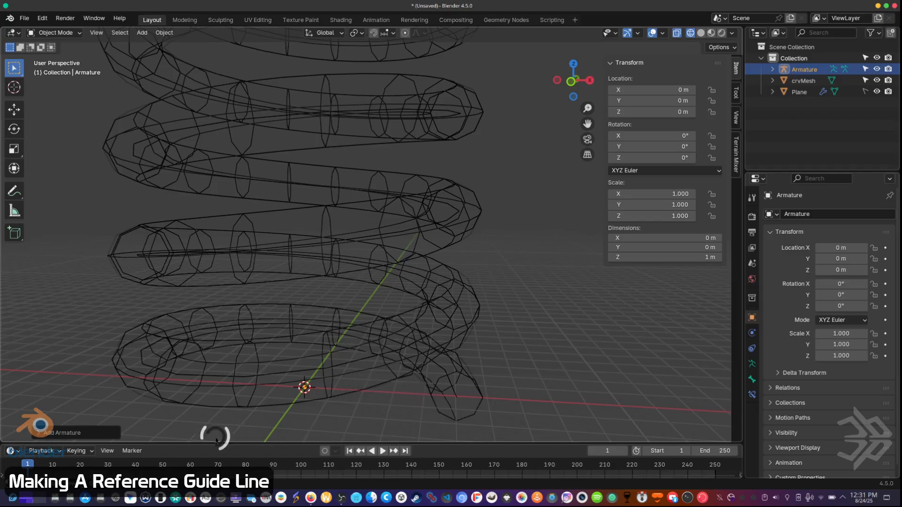
{"action": "left_click", "coordinate": [61, 433]}
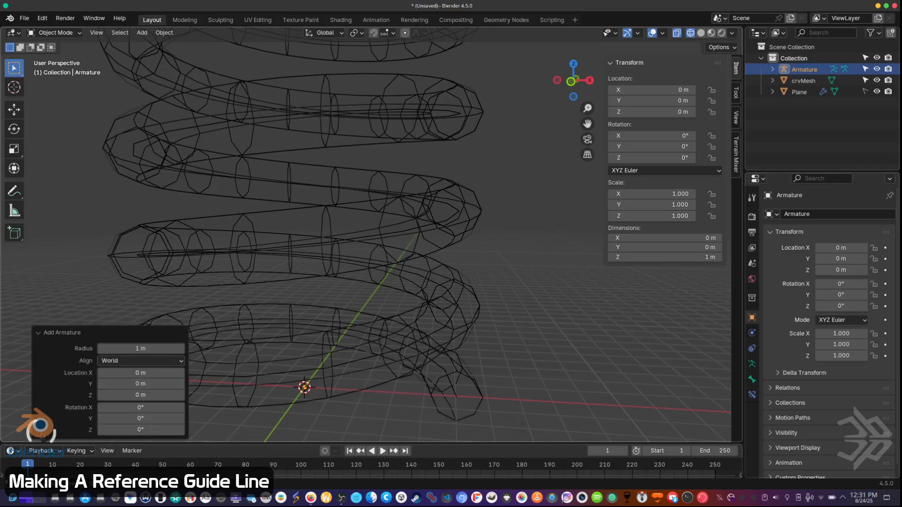
{"action": "left_click", "coordinate": [155, 348]}
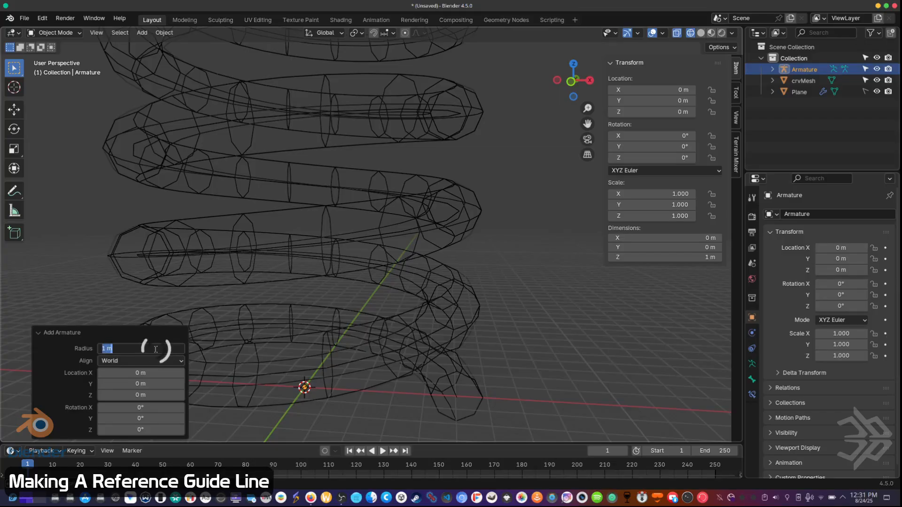
{"action": "type", "text": "10"}
{"action": "key", "text": "Return"}
{"action": "scroll", "coordinate": [408, 314], "scroll_direction": "down", "scroll_amount": 5}
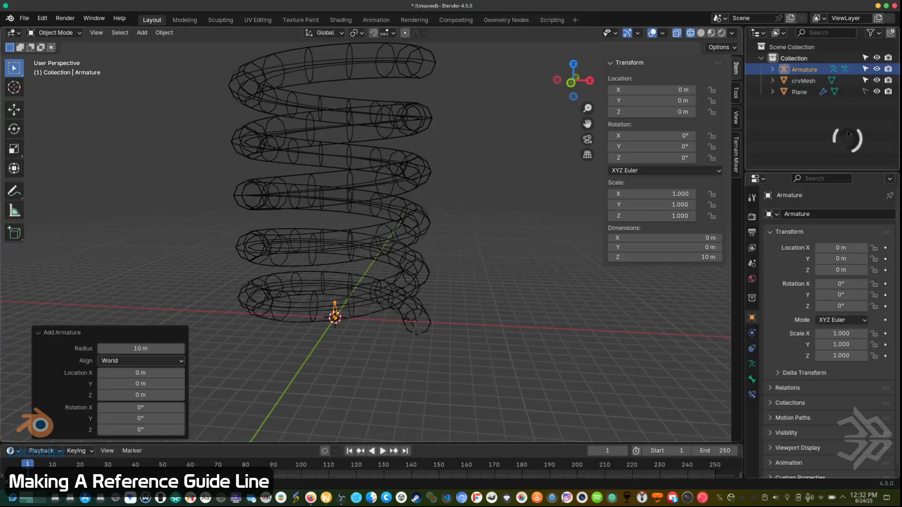
Step: Hide the Plane spring object and select the armature's bone in Edit Mode
{"action": "left_click", "coordinate": [876, 91]}
{"action": "scroll", "coordinate": [366, 280], "scroll_direction": "up", "scroll_amount": 2}
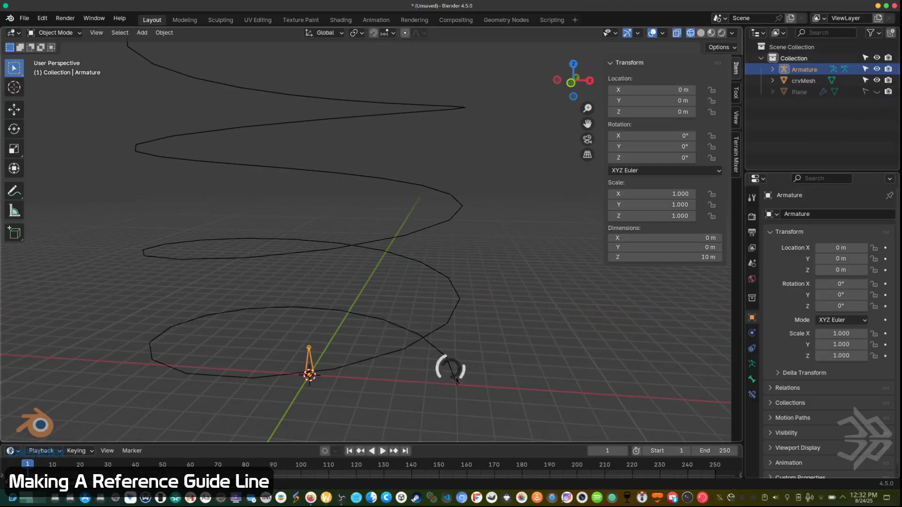
{"action": "key", "text": "Tab"}
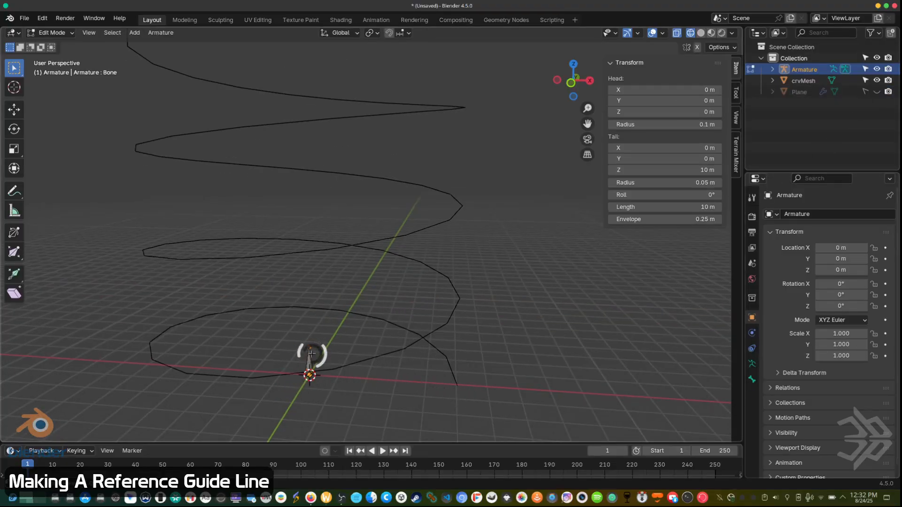
{"action": "left_click", "coordinate": [309, 358]}
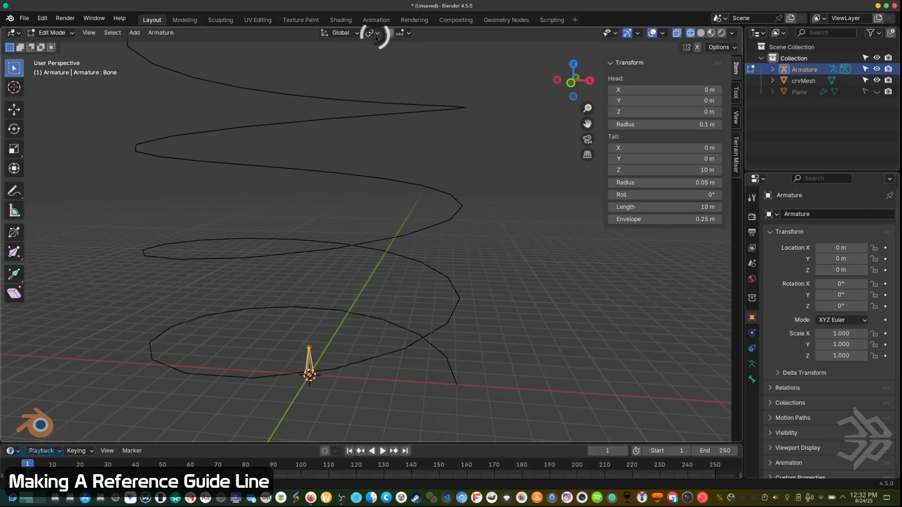
Step: Enable snapping with Edge as the target and move the whole bone onto the guide line's lower end
{"action": "left_click", "coordinate": [401, 33]}
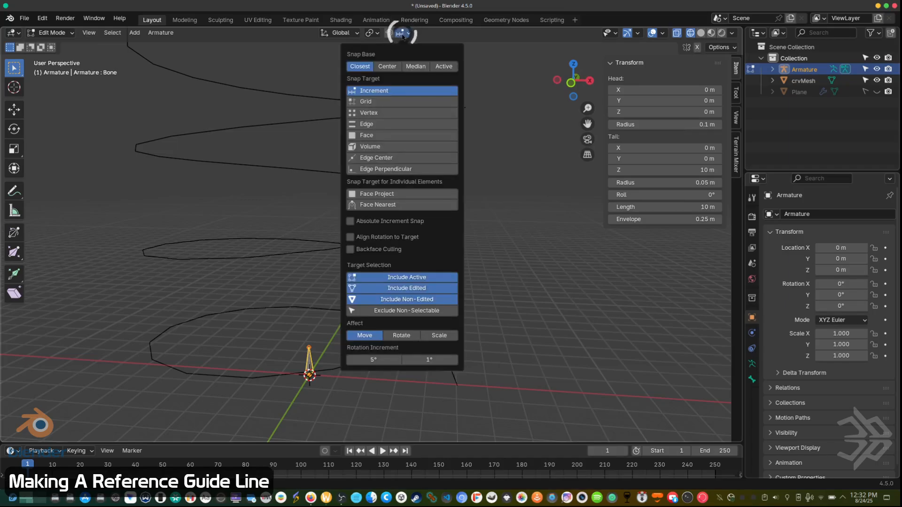
{"action": "left_click", "coordinate": [399, 113]}
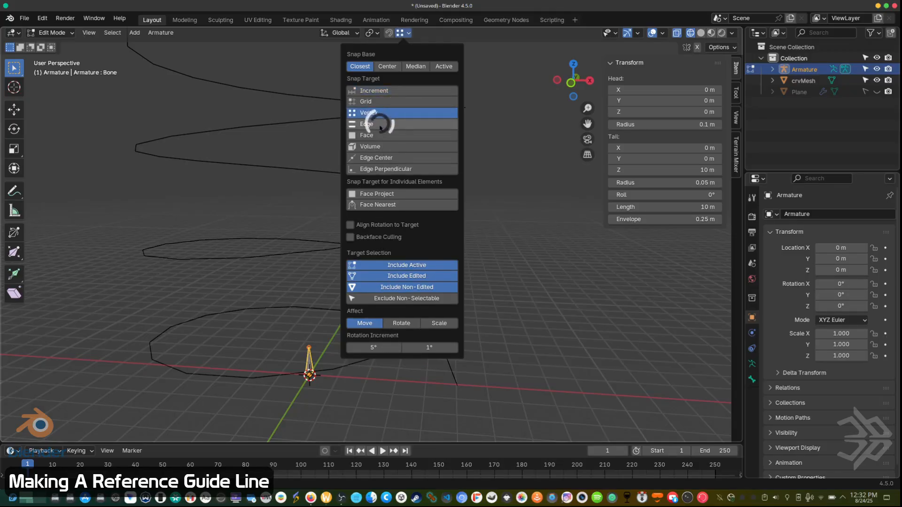
{"action": "left_click", "coordinate": [381, 125]}
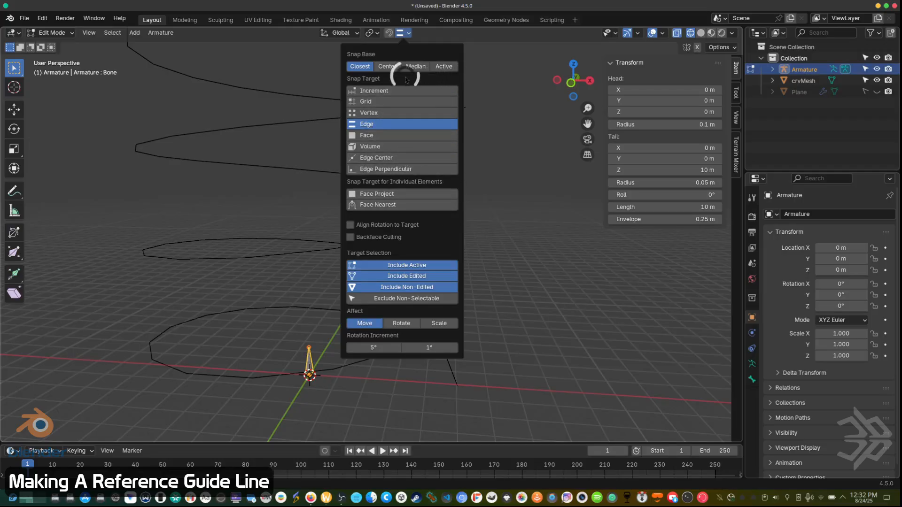
{"action": "left_click", "coordinate": [410, 33]}
{"action": "left_click", "coordinate": [405, 33]}
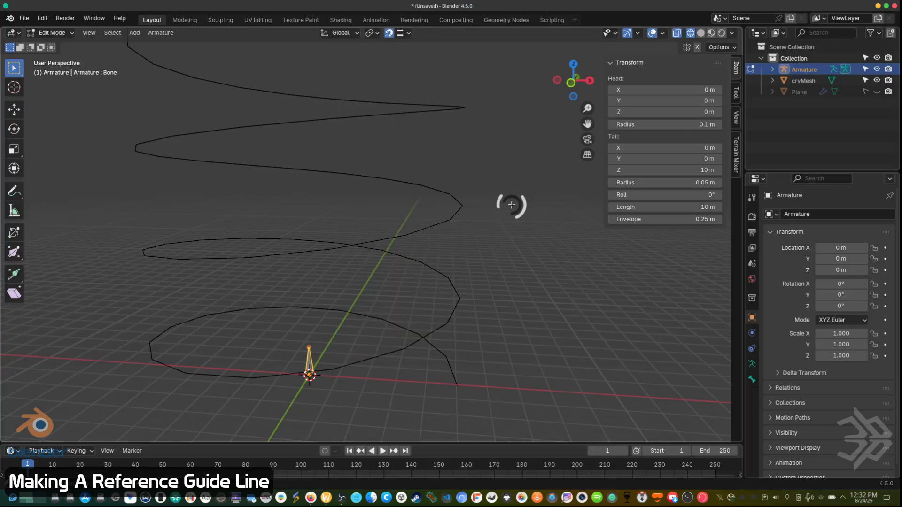
{"action": "middle_click_drag", "start_coordinate": [455, 355], "coordinate": [447, 321]}
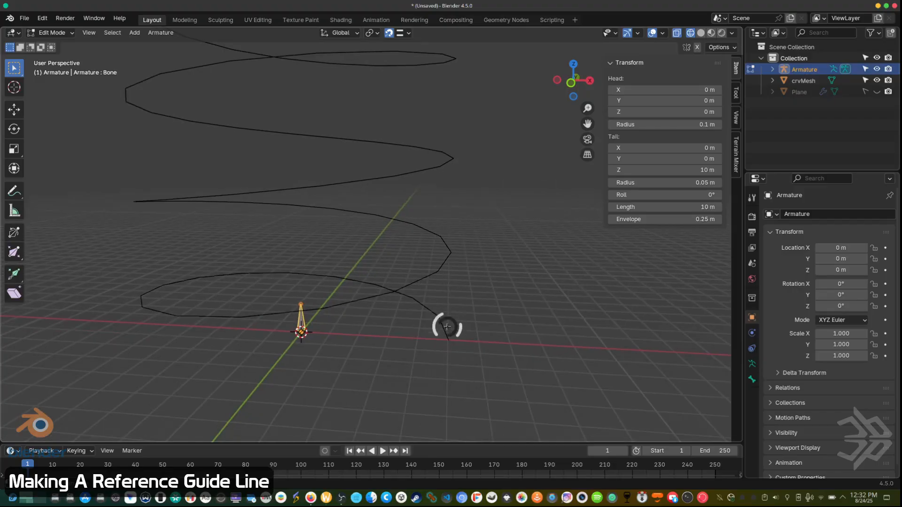
{"action": "key", "text": "g"}
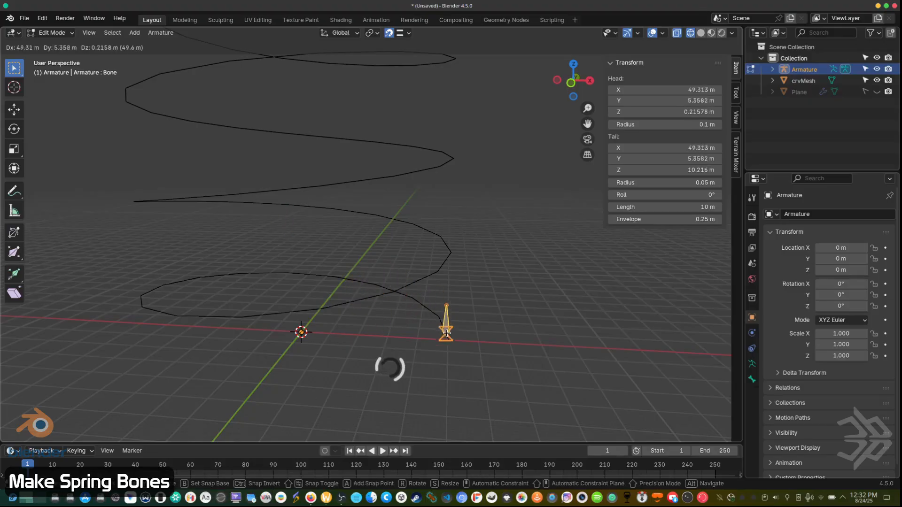
{"action": "left_click", "coordinate": [453, 342]}
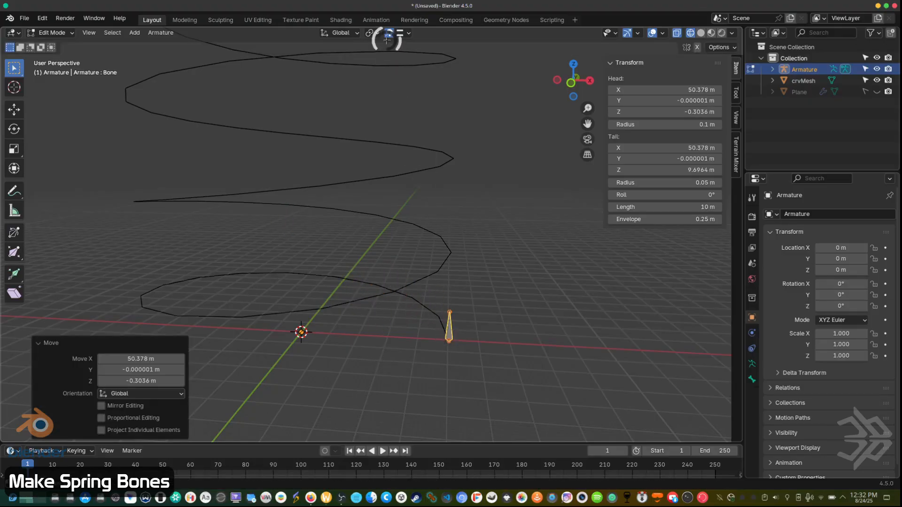
Step: Change the snap target to Vertex and snap the bone again to the guide line's lower end vertex
{"action": "left_click", "coordinate": [408, 32]}
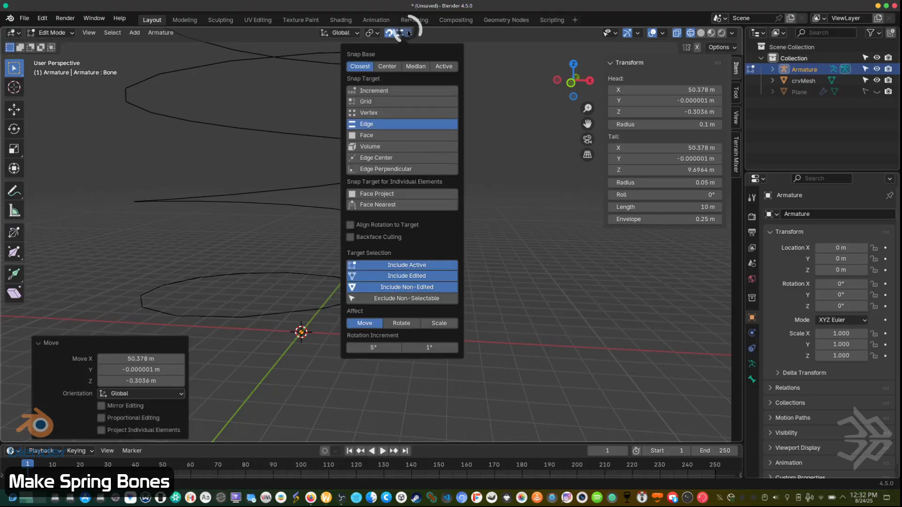
{"action": "left_click", "coordinate": [378, 113]}
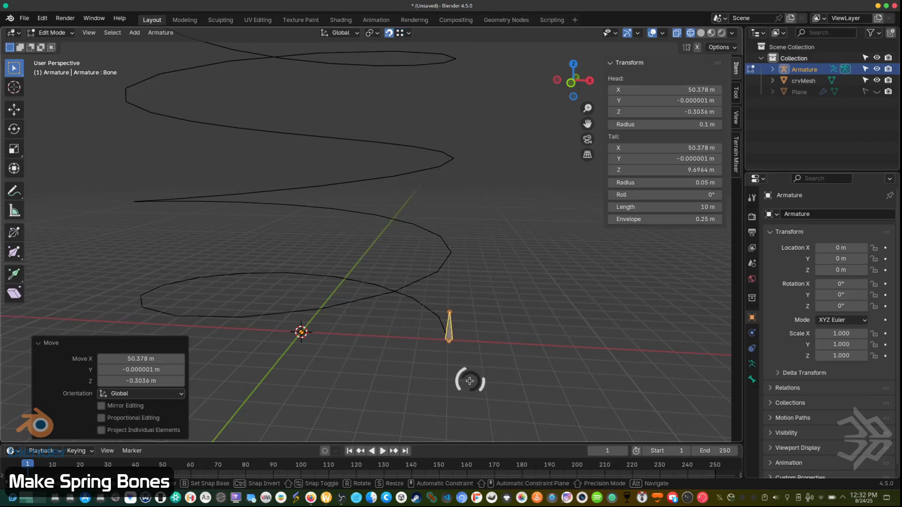
{"action": "key", "text": "g"}
{"action": "left_click", "coordinate": [443, 337]}
Step: Select the bone's tail and snap it to a nearby guide line vertex at X 46.544 m, Y 19.279 m, Z 1.5651 m
{"action": "middle_click_drag", "start_coordinate": [443, 337], "coordinate": [371, 317]}
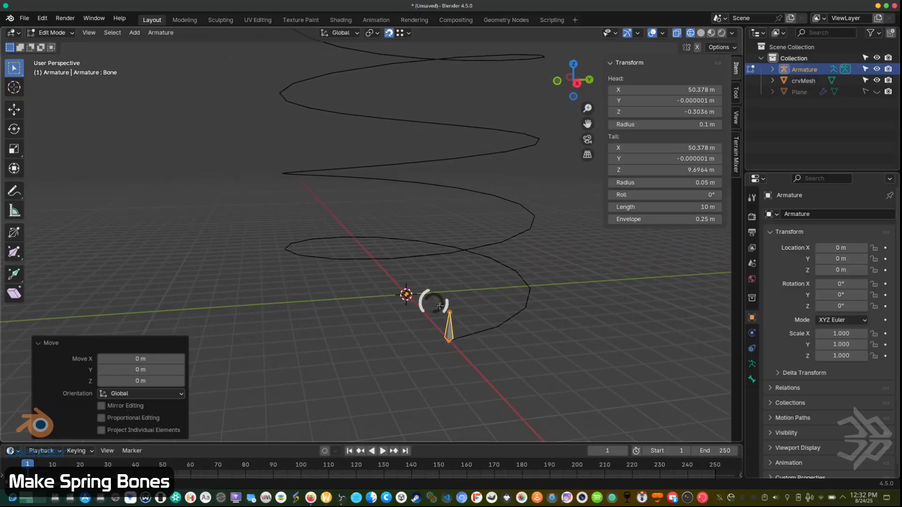
{"action": "middle_click_drag", "start_coordinate": [449, 310], "coordinate": [425, 338]}
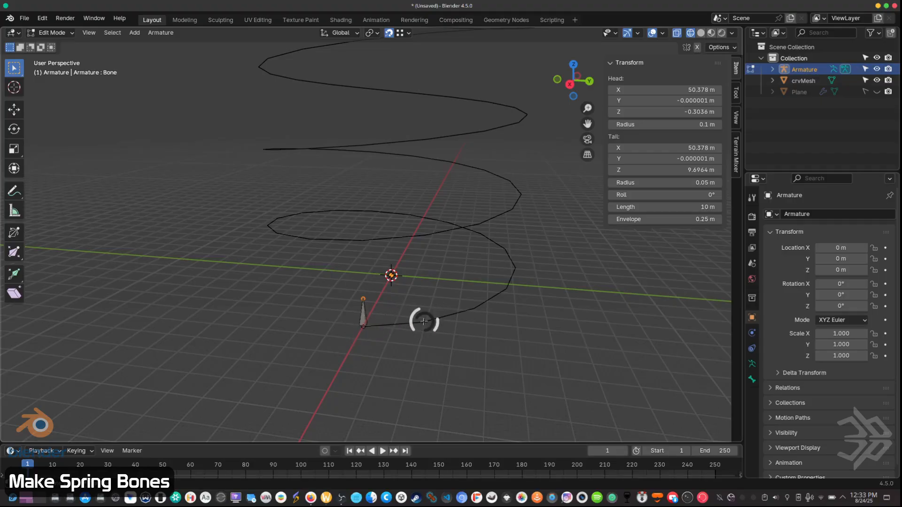
{"action": "key", "text": "g"}
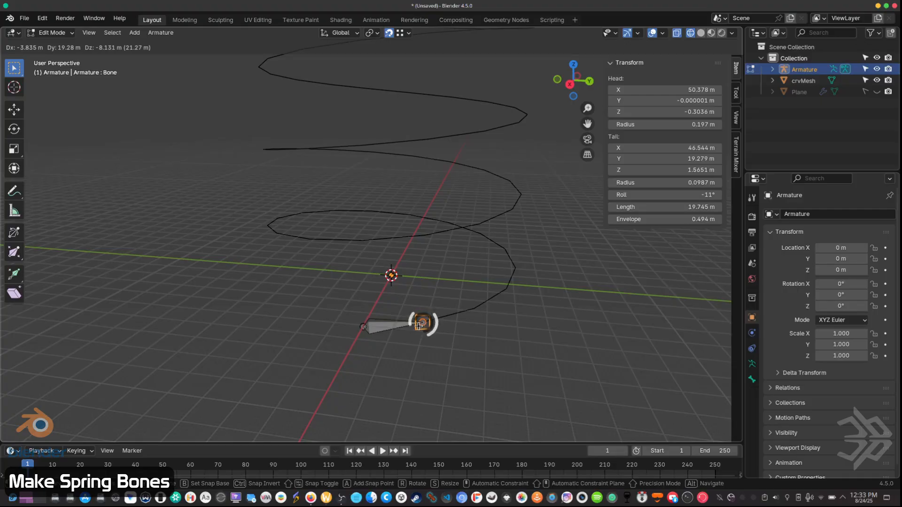
{"action": "left_click", "coordinate": [418, 326]}
Step: Snap the bone's tail farther along the first turn, to the vertex at X 19.279 m, Y 46.544 m, Z 5.3026 m
{"action": "middle_click_drag", "start_coordinate": [461, 316], "coordinate": [312, 416]}
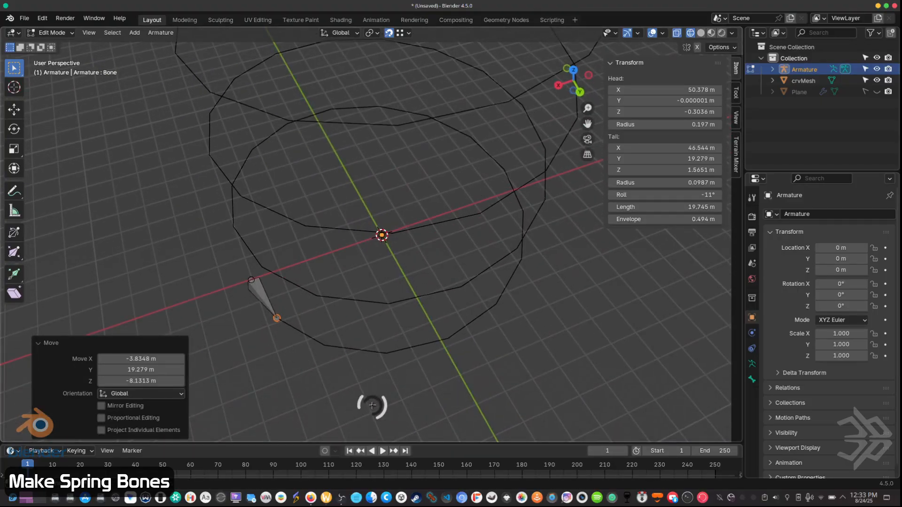
{"action": "key", "text": "g"}
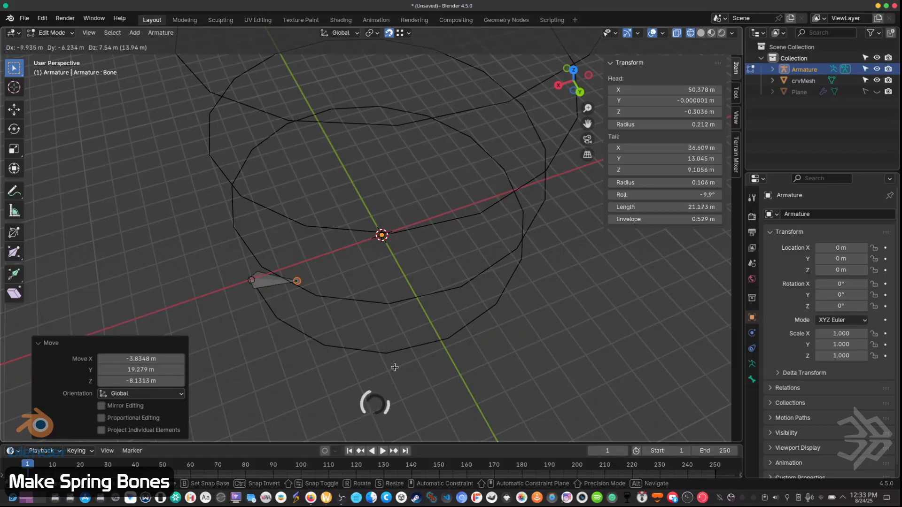
{"action": "left_click", "coordinate": [378, 353]}
{"action": "middle_click_drag", "start_coordinate": [378, 353], "coordinate": [317, 373]}
{"action": "scroll", "coordinate": [383, 347], "scroll_direction": "down", "scroll_amount": 6}
{"action": "scroll", "coordinate": [302, 360], "scroll_direction": "up", "scroll_amount": 6}
{"action": "scroll", "coordinate": [320, 397], "scroll_direction": "down", "scroll_amount": 3}
{"action": "scroll", "coordinate": [319, 396], "scroll_direction": "down", "scroll_amount": 4}
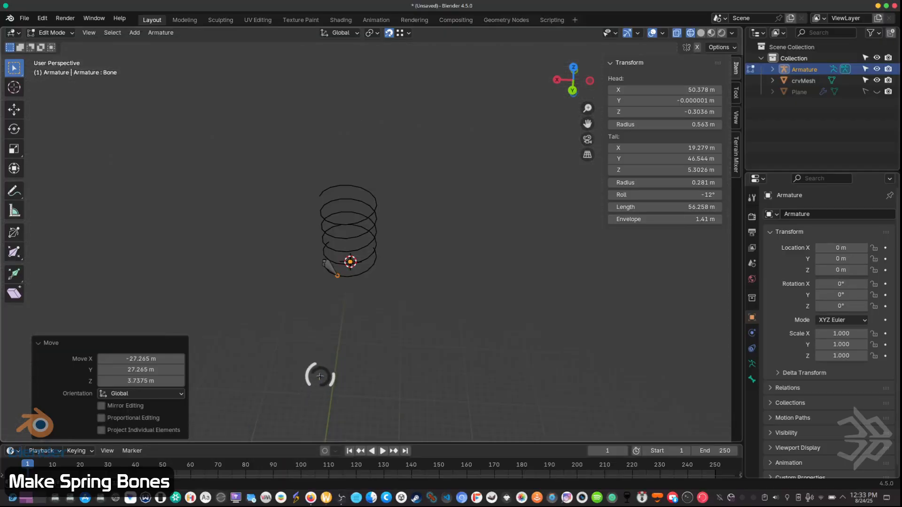
{"action": "scroll", "coordinate": [324, 256], "scroll_direction": "up", "scroll_amount": 4}
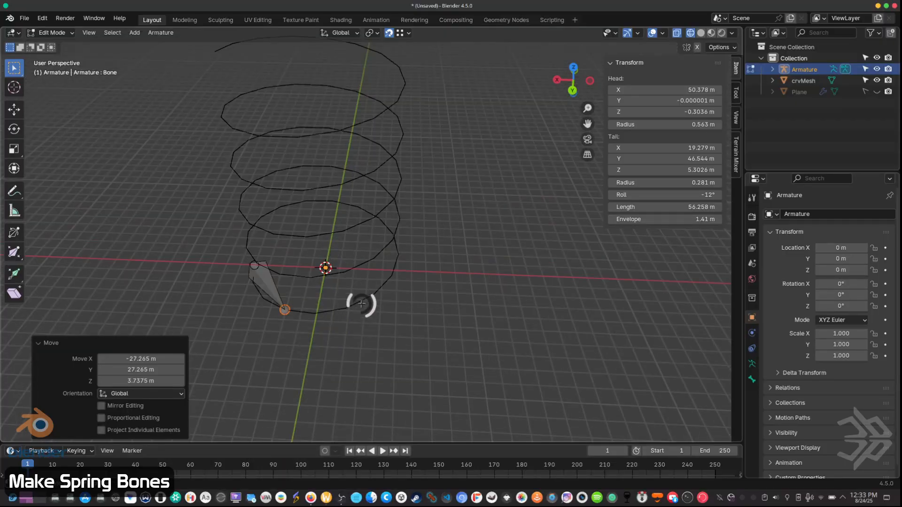
Step: Try extruding a bone from the tail and undo both the extrusion and the last tail move
{"action": "key", "text": "g"}
{"action": "right_click", "coordinate": [361, 304]}
{"action": "key", "text": "e"}
{"action": "right_click", "coordinate": [402, 304]}
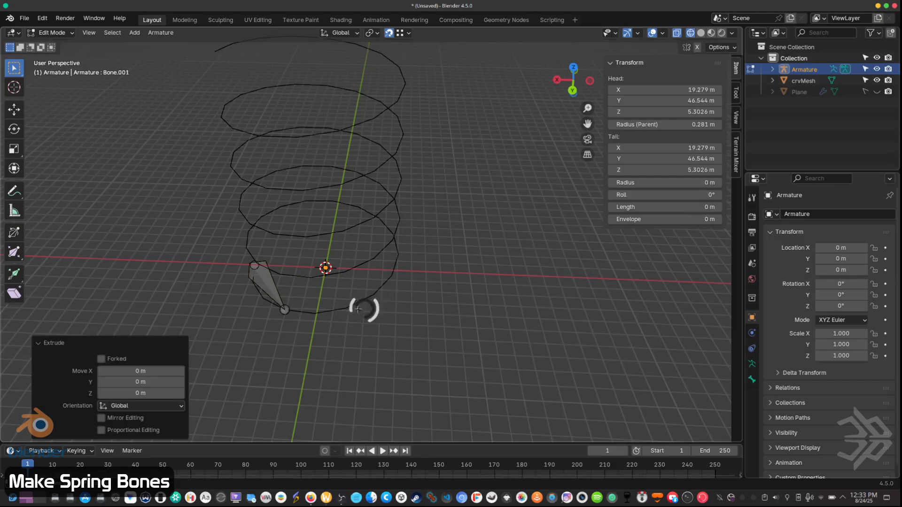
{"action": "key", "text": "ctrl+z"}
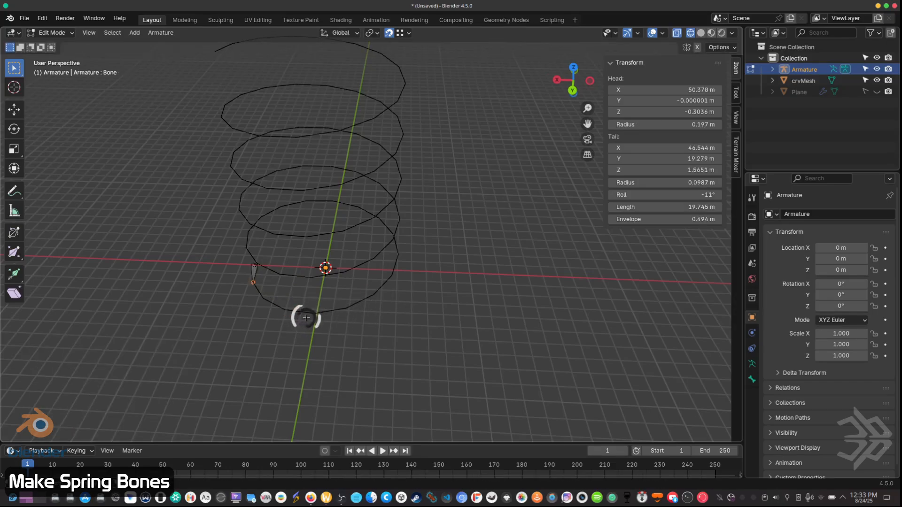
Step: Snap the first bone's tail to the guide line vertex a quarter turn along, at X 0 m, Y 50.378 m, Z 7.1714 m
{"action": "key", "text": "g"}
{"action": "left_click", "coordinate": [303, 312]}
{"action": "middle_click_drag", "start_coordinate": [366, 317], "coordinate": [263, 328]}
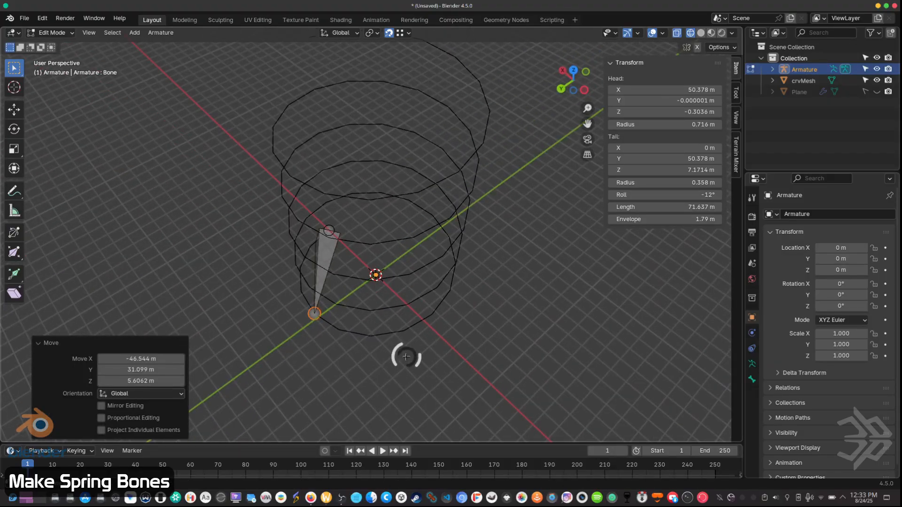
Step: Extrude three more bones from the tail, snapping each to the guide line vertex a quarter turn farther up to complete the first coil
{"action": "key", "text": "e"}
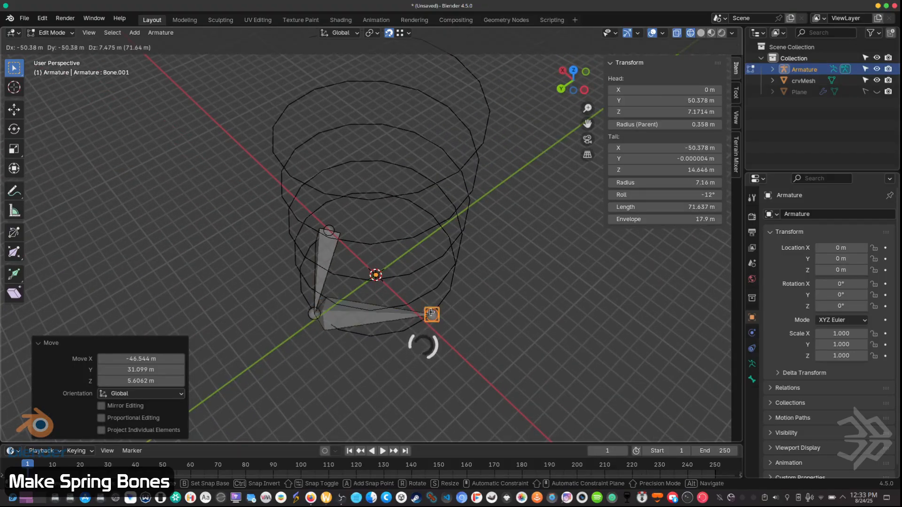
{"action": "left_click", "coordinate": [431, 311]}
{"action": "middle_click_drag", "start_coordinate": [430, 311], "coordinate": [243, 346]}
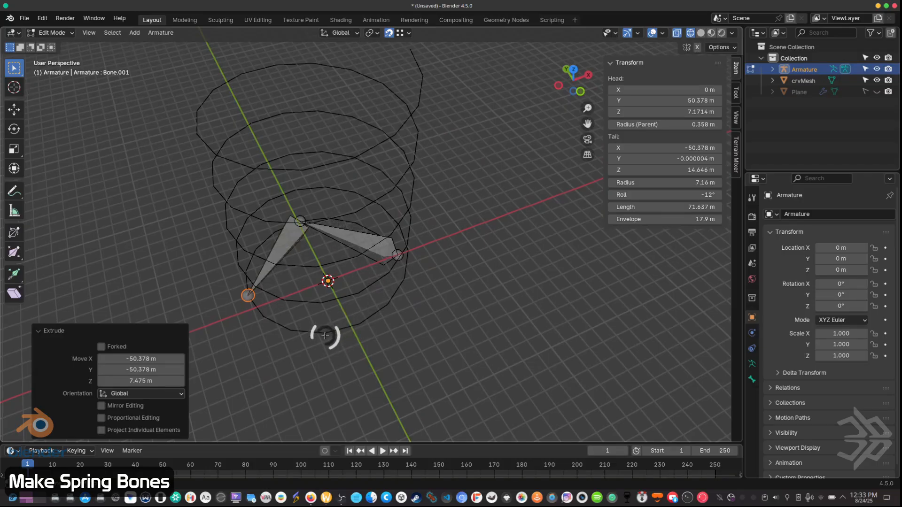
{"action": "key", "text": "e"}
{"action": "left_click", "coordinate": [348, 328]}
{"action": "middle_click_drag", "start_coordinate": [347, 327], "coordinate": [433, 396]}
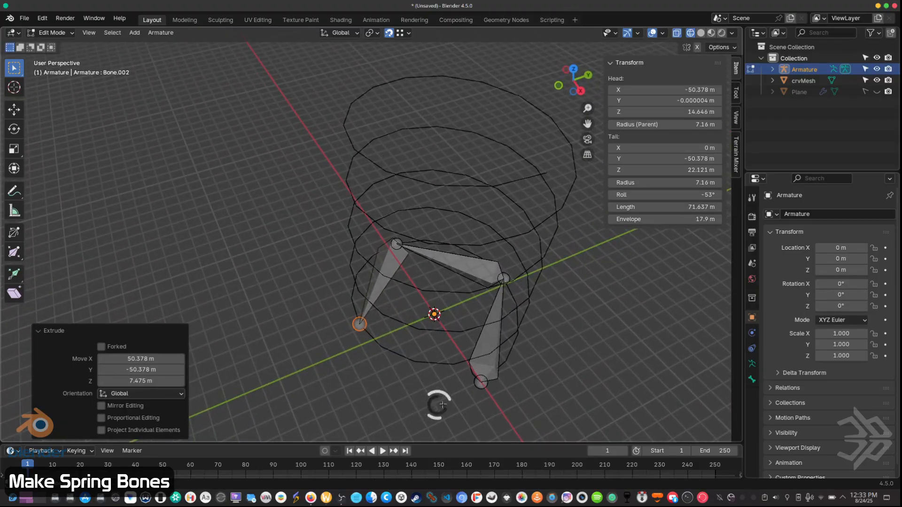
{"action": "key", "text": "e"}
{"action": "left_click", "coordinate": [489, 355]}
{"action": "middle_click_drag", "start_coordinate": [489, 357], "coordinate": [349, 334]}
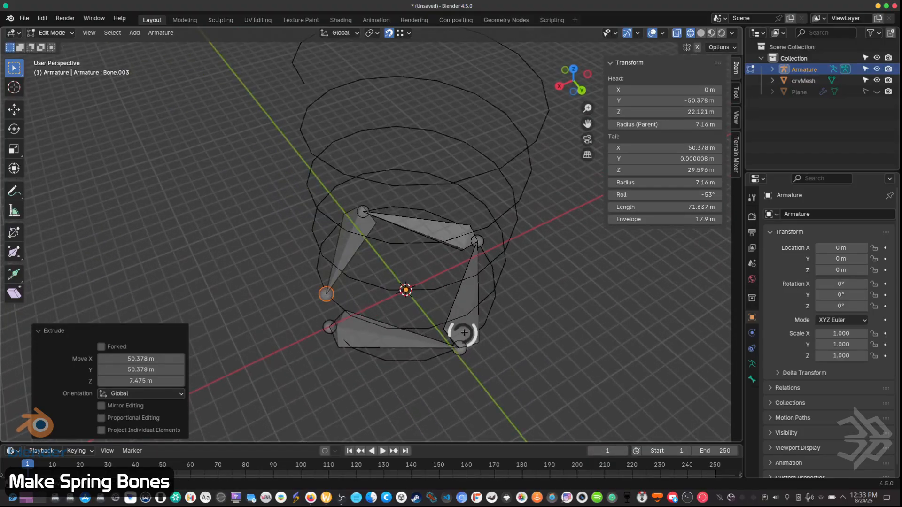
Step: Extrude two more bones up the second coil, snapping their tails to the quarter-turn guide vertices at Z 37.071 m and Z 44.546 m
{"action": "key", "text": "e"}
{"action": "left_click", "coordinate": [463, 317]}
{"action": "middle_click_drag", "start_coordinate": [463, 317], "coordinate": [398, 305]}
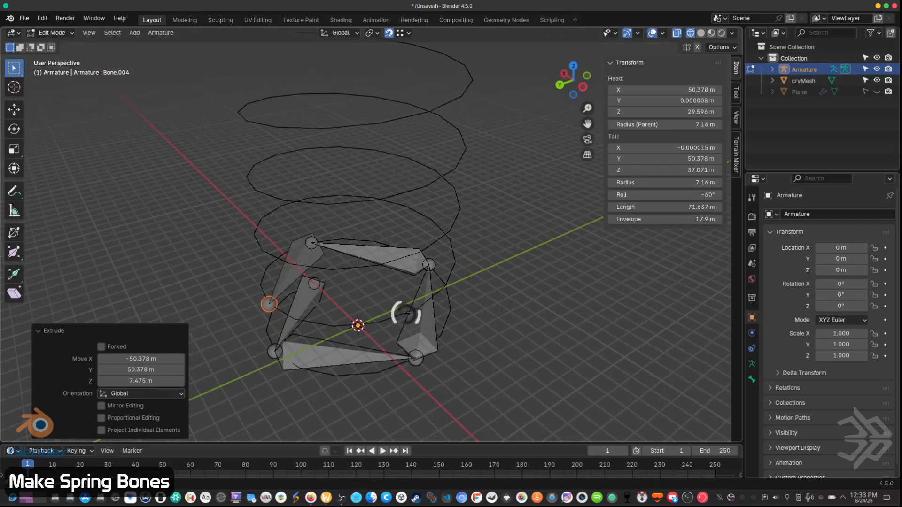
{"action": "key", "text": "e"}
{"action": "left_click", "coordinate": [412, 308]}
{"action": "middle_click_drag", "start_coordinate": [472, 278], "coordinate": [547, 227]}
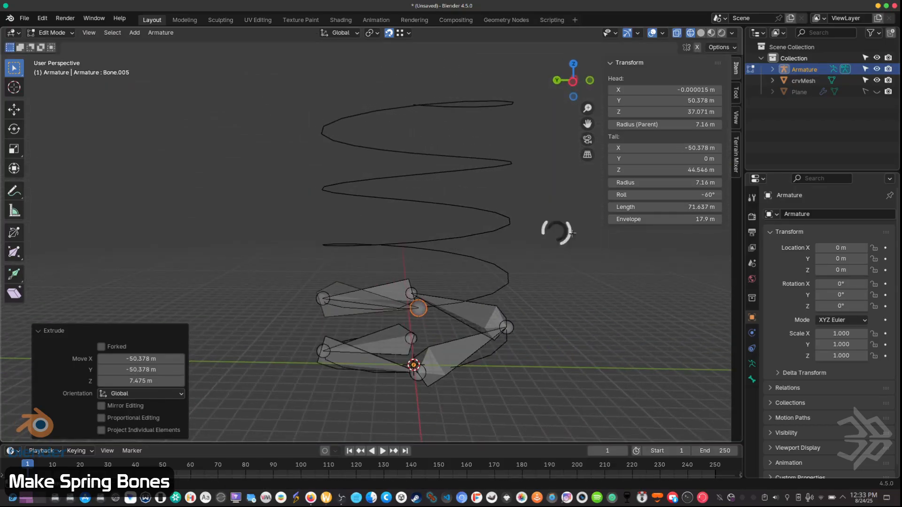
Step: Extrude three further bones, snapping their tails to the quarter-turn guide vertices at Z 52.021 m, Z 59.496 m and Z 66.971 m
{"action": "middle_click_drag", "start_coordinate": [568, 194], "coordinate": [425, 325]}
{"action": "key", "text": "e"}
{"action": "left_click", "coordinate": [470, 282]}
{"action": "middle_click_drag", "start_coordinate": [470, 283], "coordinate": [463, 241]}
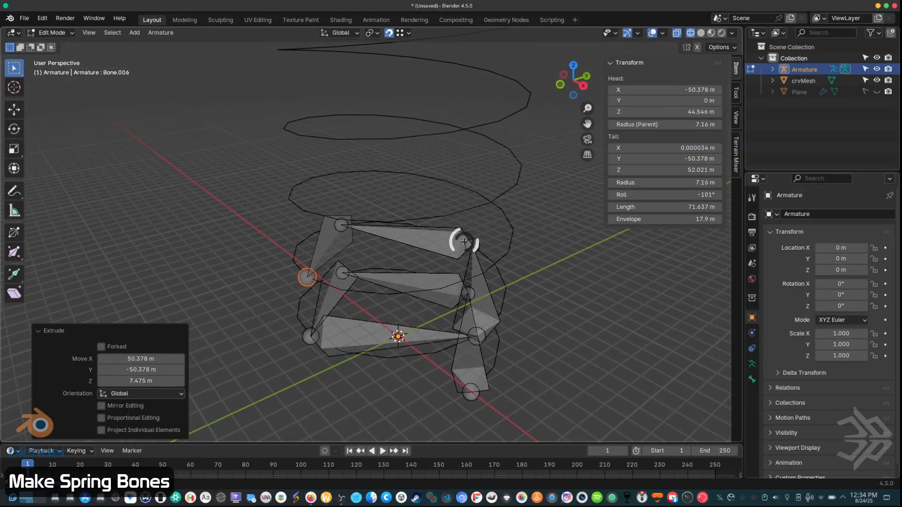
{"action": "key", "text": "e"}
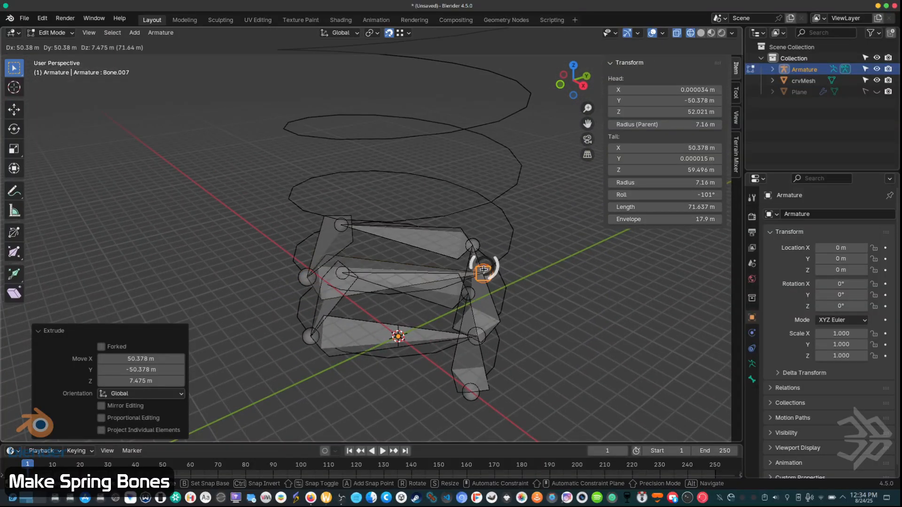
{"action": "left_click", "coordinate": [517, 269]}
{"action": "middle_click_drag", "start_coordinate": [518, 268], "coordinate": [330, 276]}
{"action": "key", "text": "e"}
{"action": "left_click", "coordinate": [465, 243]}
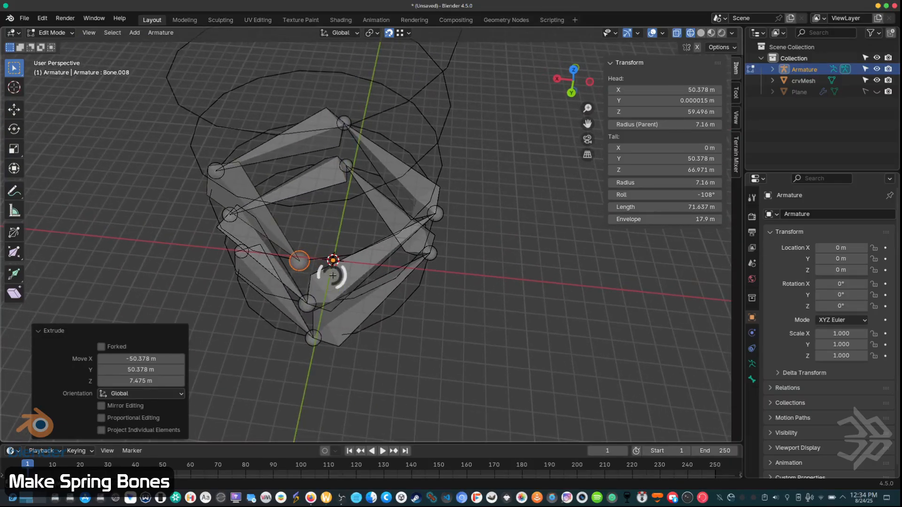
Step: Extrude two more bones up the guide line, re-snapping the first one's tail to a guide vertex before extruding the second
{"action": "key", "text": "e"}
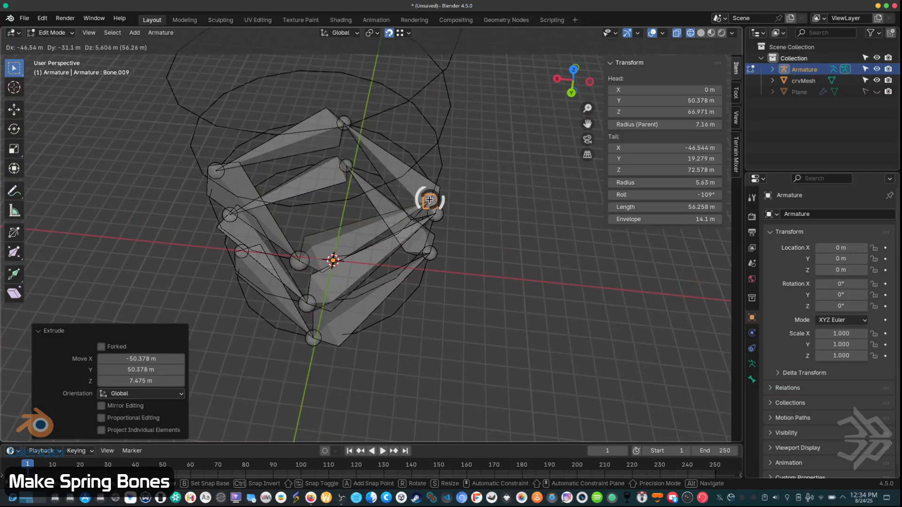
{"action": "left_click", "coordinate": [431, 196]}
{"action": "middle_click_drag", "start_coordinate": [431, 195], "coordinate": [474, 259]}
{"action": "key", "text": "g"}
{"action": "left_click", "coordinate": [477, 214]}
{"action": "middle_click_drag", "start_coordinate": [476, 214], "coordinate": [317, 338]}
{"action": "key", "text": "e"}
{"action": "left_click", "coordinate": [519, 195]}
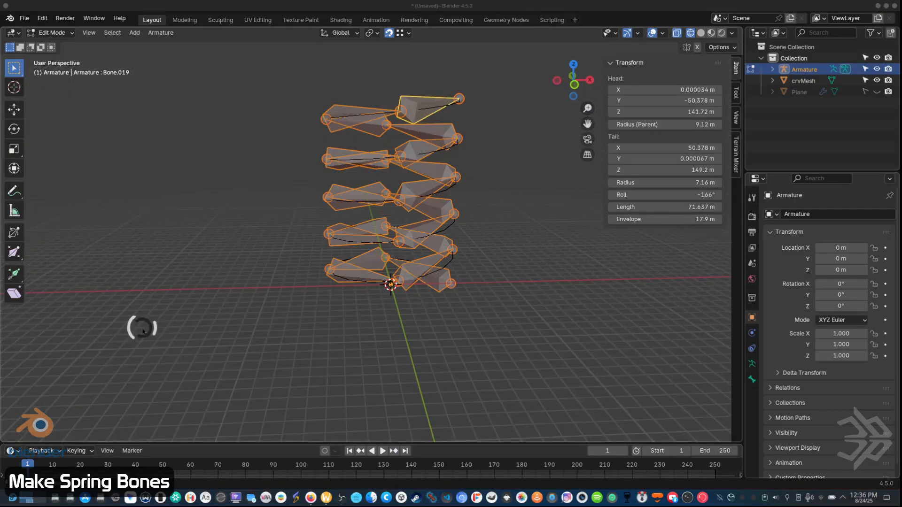
Step: Inspect the full bone chain from several sides and close up to check how it follows the guide line
{"action": "middle_click_drag", "start_coordinate": [141, 329], "coordinate": [426, 301]}
{"action": "middle_click_drag", "start_coordinate": [453, 235], "coordinate": [336, 318], "text": "shift"}
{"action": "scroll", "coordinate": [439, 283], "scroll_direction": "up", "scroll_amount": 3}
{"action": "scroll", "coordinate": [272, 281], "scroll_direction": "down", "scroll_amount": 3}
{"action": "scroll", "coordinate": [336, 318], "scroll_direction": "up", "scroll_amount": 3}
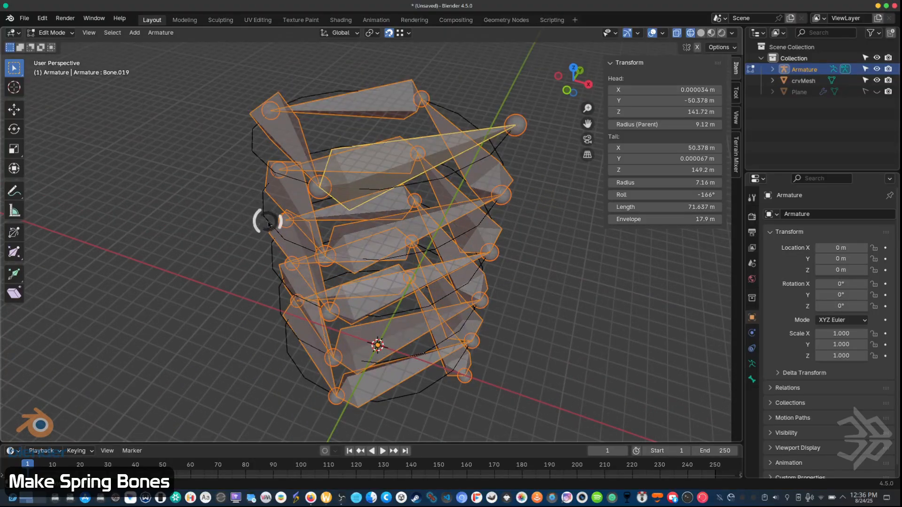
{"action": "middle_click_drag", "start_coordinate": [272, 231], "coordinate": [261, 170]}
{"action": "scroll", "coordinate": [284, 221], "scroll_direction": "down", "scroll_amount": 3}
{"action": "middle_click_drag", "start_coordinate": [441, 328], "coordinate": [354, 291]}
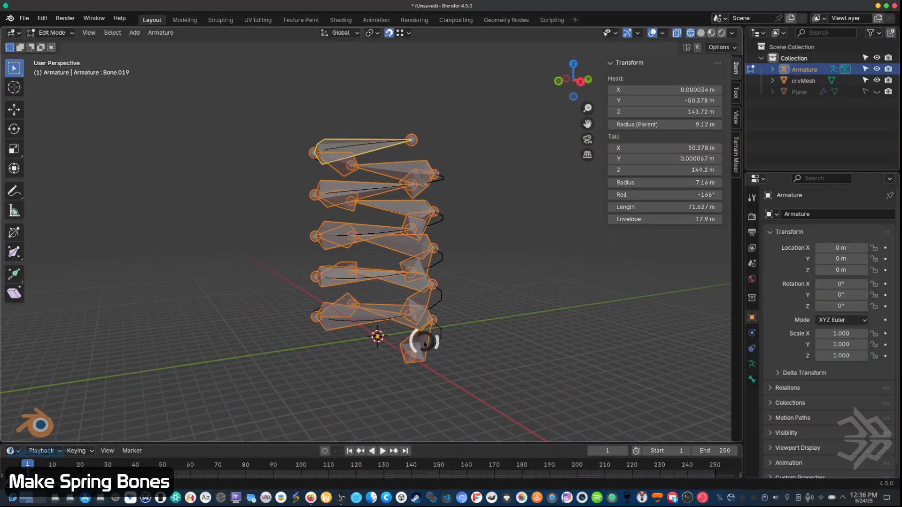
{"action": "middle_click_drag", "start_coordinate": [359, 252], "coordinate": [251, 298]}
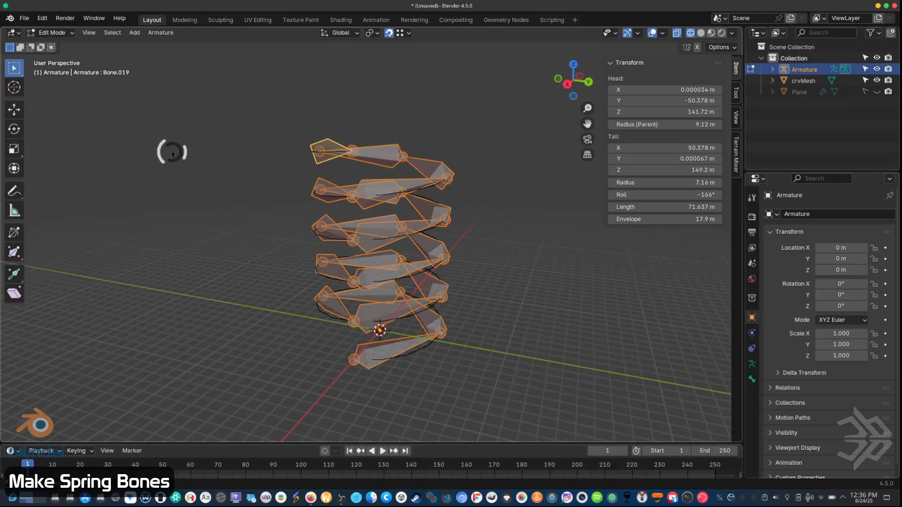
{"action": "middle_click_drag", "start_coordinate": [165, 141], "coordinate": [244, 155]}
{"action": "scroll", "coordinate": [393, 210], "scroll_direction": "up", "scroll_amount": 4}
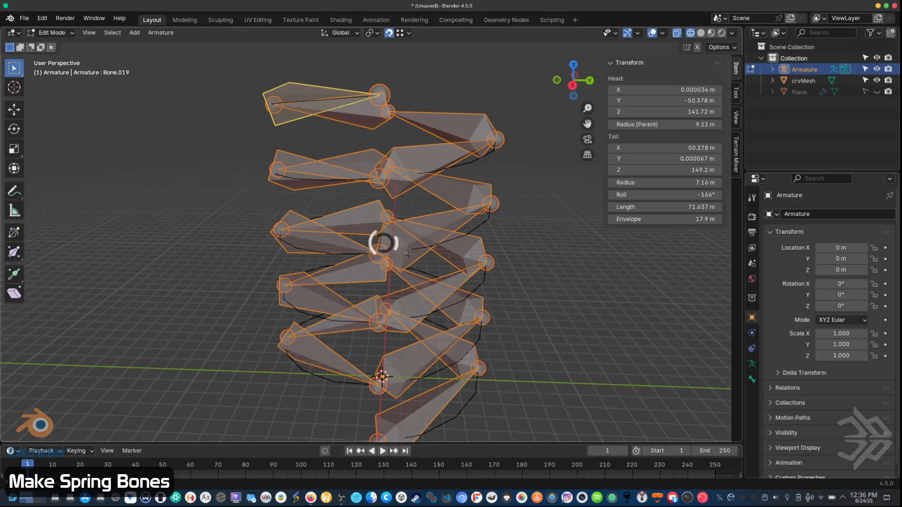
Step: Start a Batch Rename of the selected items with Bones as the data type
{"action": "left_click", "coordinate": [64, 18]}
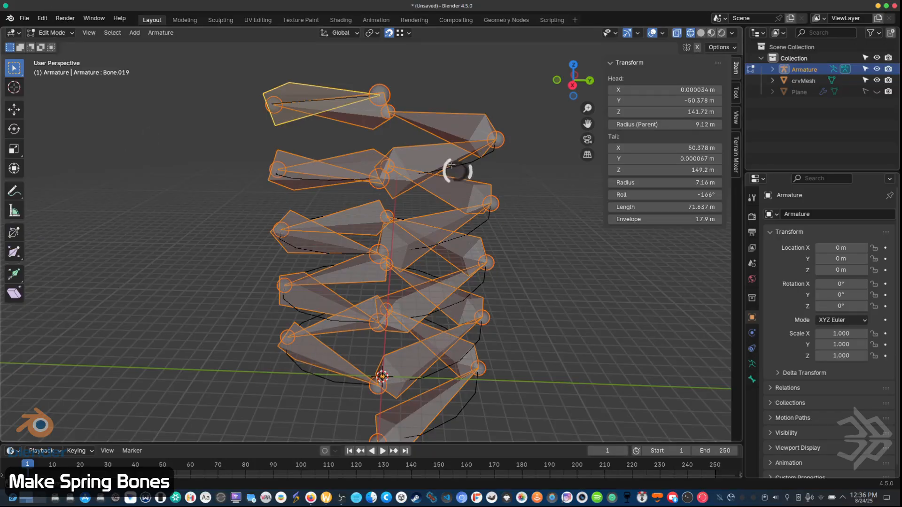
{"action": "left_click", "coordinate": [65, 18]}
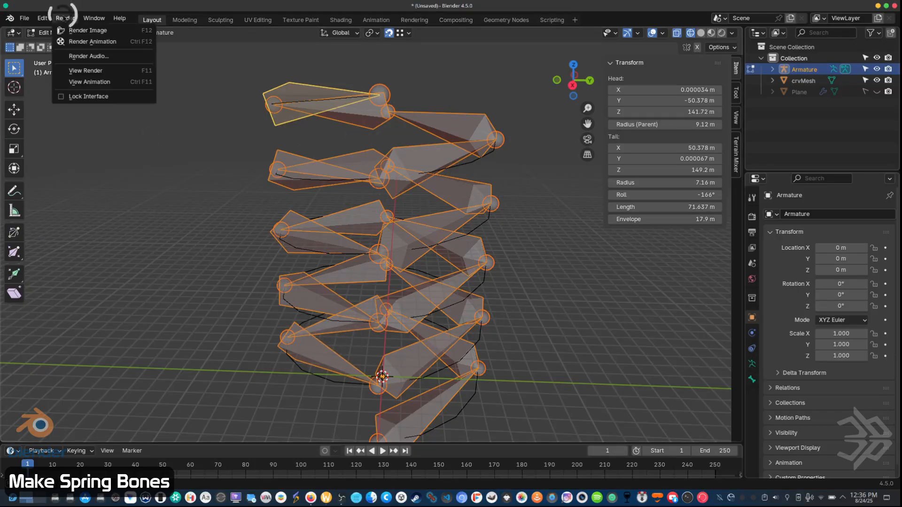
{"action": "left_click", "coordinate": [42, 19]}
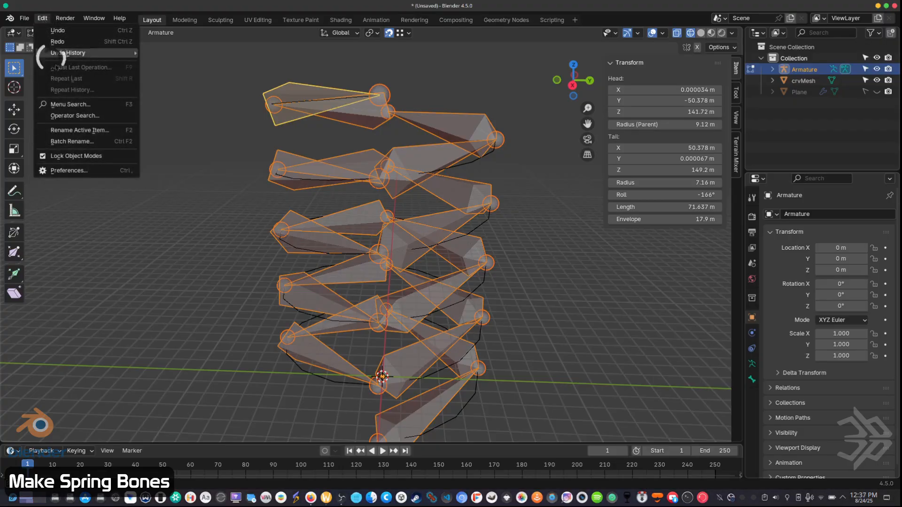
{"action": "left_click", "coordinate": [76, 144]}
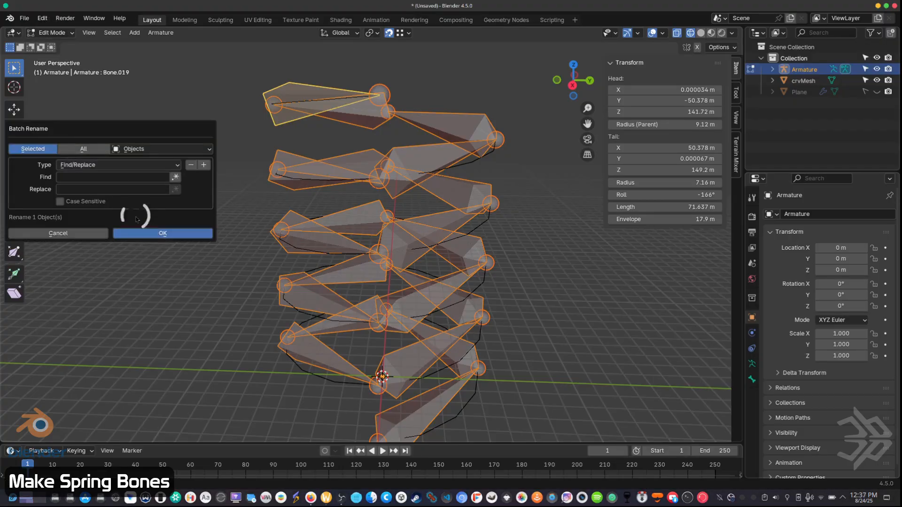
{"action": "left_click", "coordinate": [143, 149]}
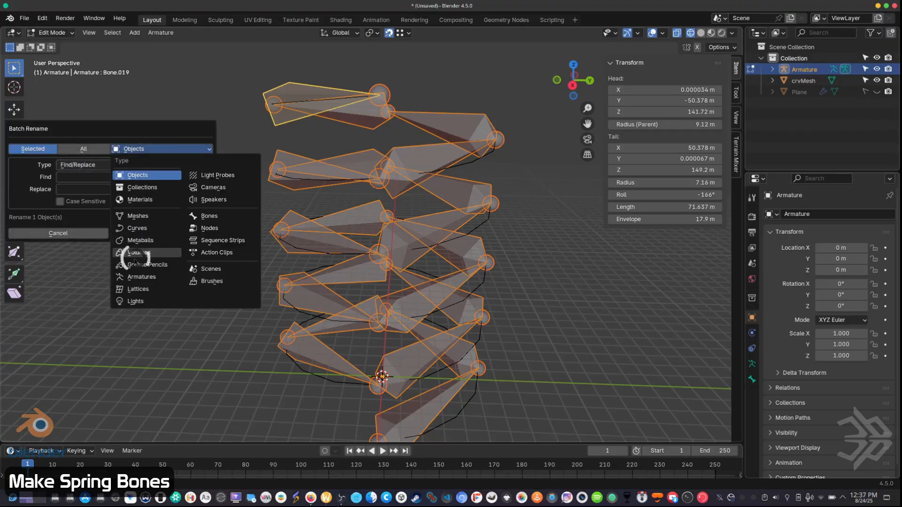
{"action": "left_click", "coordinate": [207, 216]}
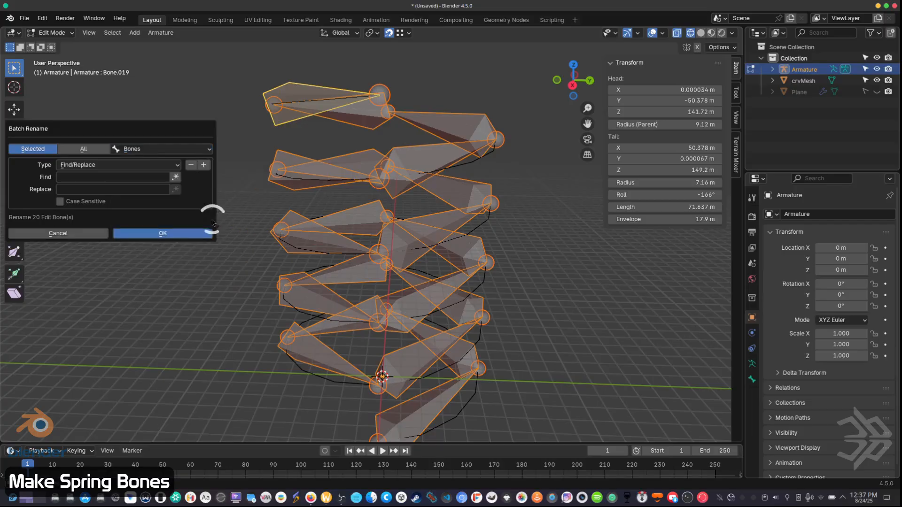
Step: Rename the selected bones with Set Name, using the New method and the name spring.001
{"action": "left_click", "coordinate": [79, 165]}
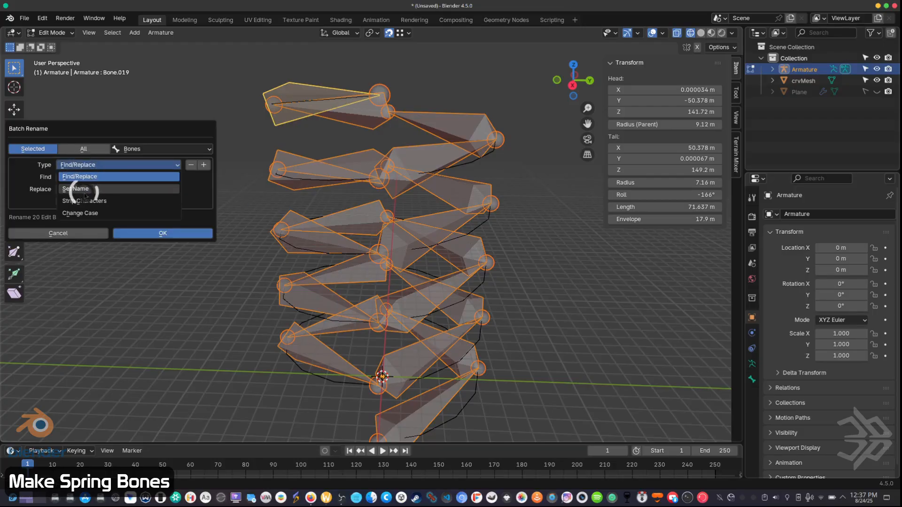
{"action": "left_click", "coordinate": [80, 188]}
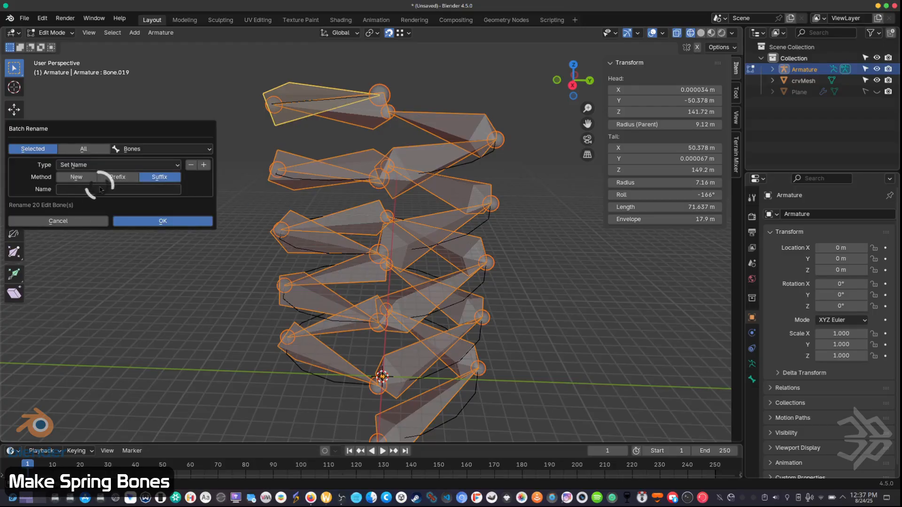
{"action": "left_click", "coordinate": [76, 178]}
{"action": "left_click", "coordinate": [123, 189]}
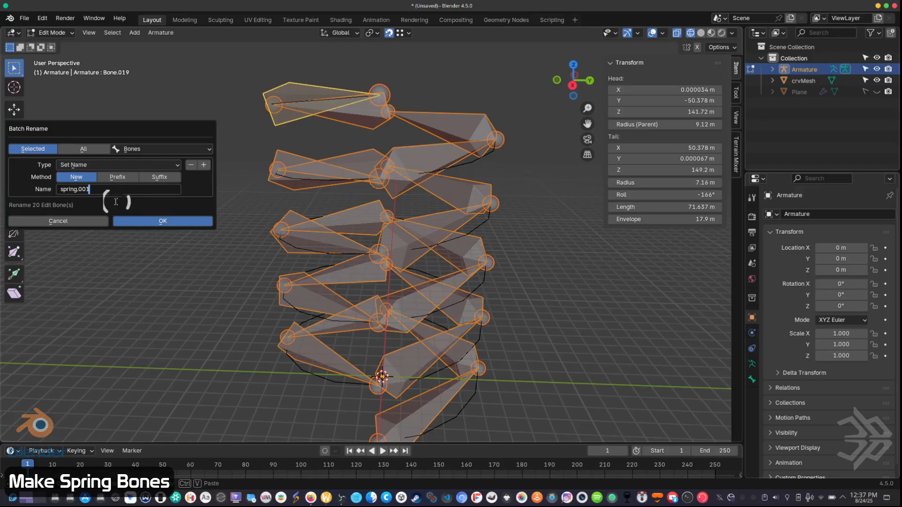
{"action": "left_click", "coordinate": [152, 221]}
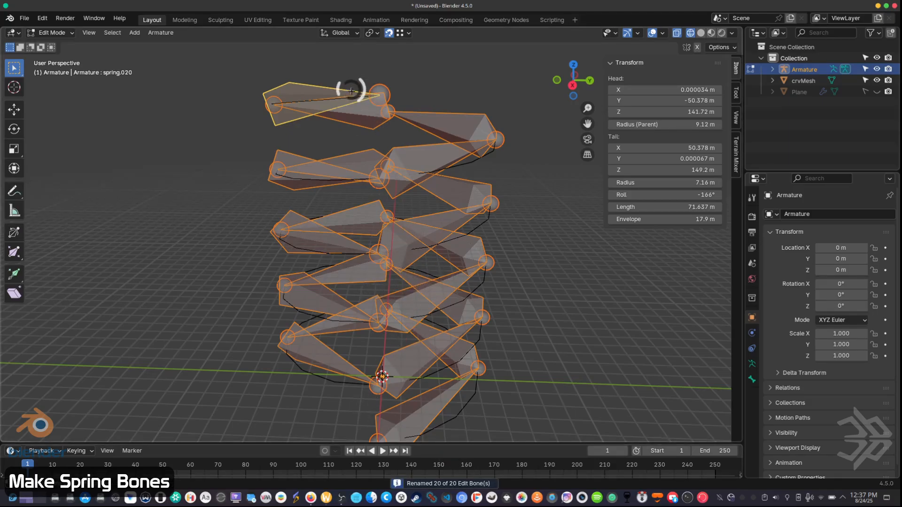
Step: Select only the topmost bone to check its new name, and look over the chain
{"action": "left_click", "coordinate": [314, 94]}
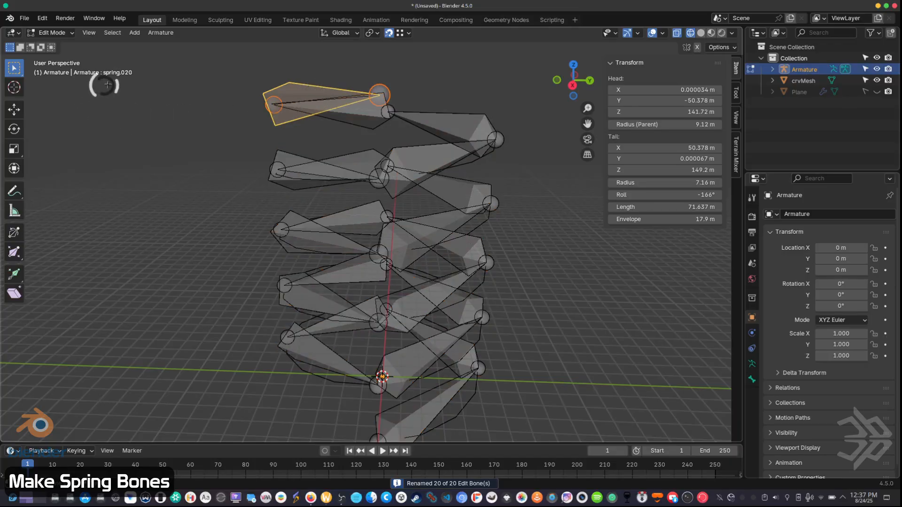
{"action": "middle_click_drag", "start_coordinate": [348, 283], "coordinate": [432, 268]}
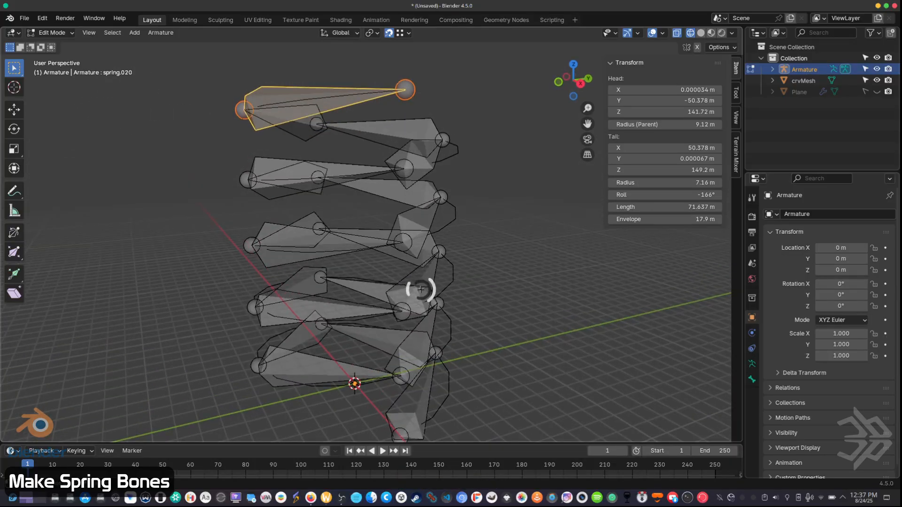
{"action": "middle_click_drag", "start_coordinate": [496, 309], "coordinate": [430, 312]}
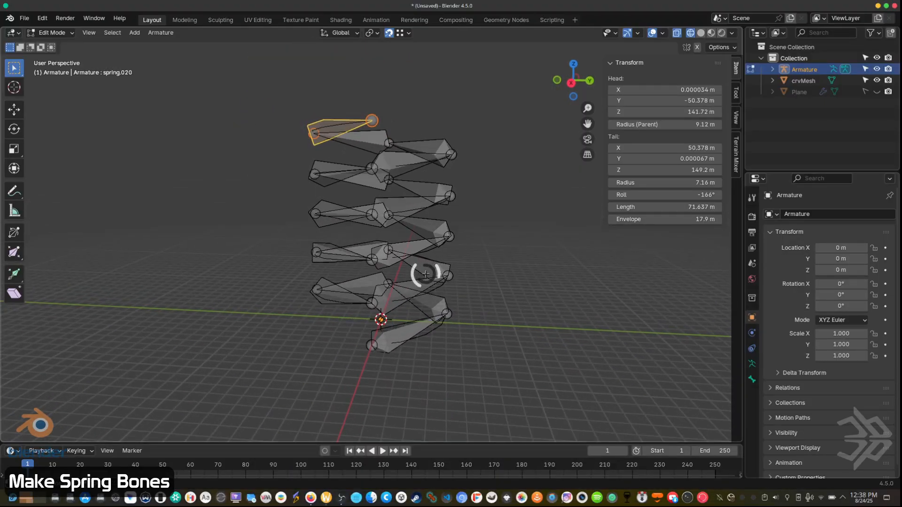
Step: Unhide the Plane spring mesh and switch the viewport to solid shading
{"action": "left_click", "coordinate": [877, 92]}
{"action": "mouse_move", "coordinate": [466, 230]}
{"action": "middle_mouse_down"}
{"action": "mouse_move", "coordinate": [439, 240]}
{"action": "mouse_move", "coordinate": [486, 288]}
{"action": "mouse_move", "coordinate": [432, 255]}
{"action": "mouse_move", "coordinate": [430, 235]}
{"action": "mouse_move", "coordinate": [426, 266]}
{"action": "middle_mouse_up"}
{"action": "key", "text": "shift+z"}
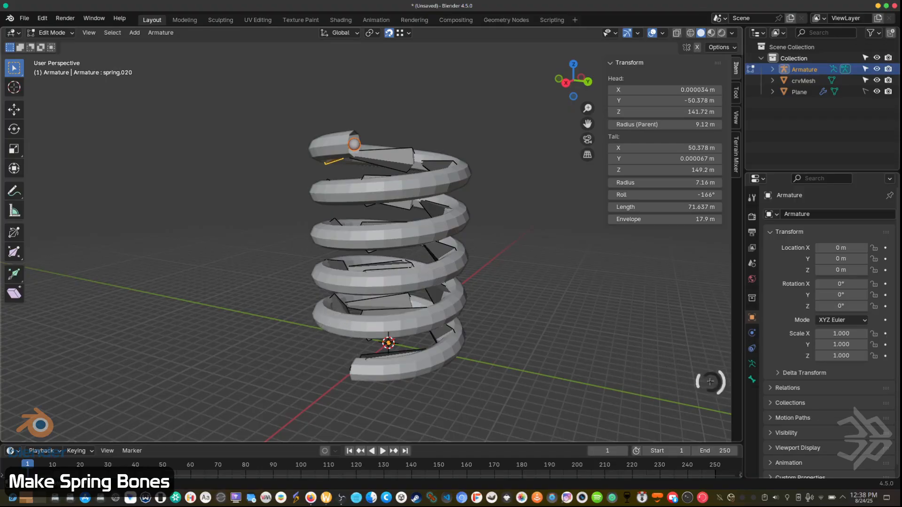
Step: Set the armature's viewport display to In Front so the bones draw over the spring mesh
{"action": "left_click", "coordinate": [752, 364]}
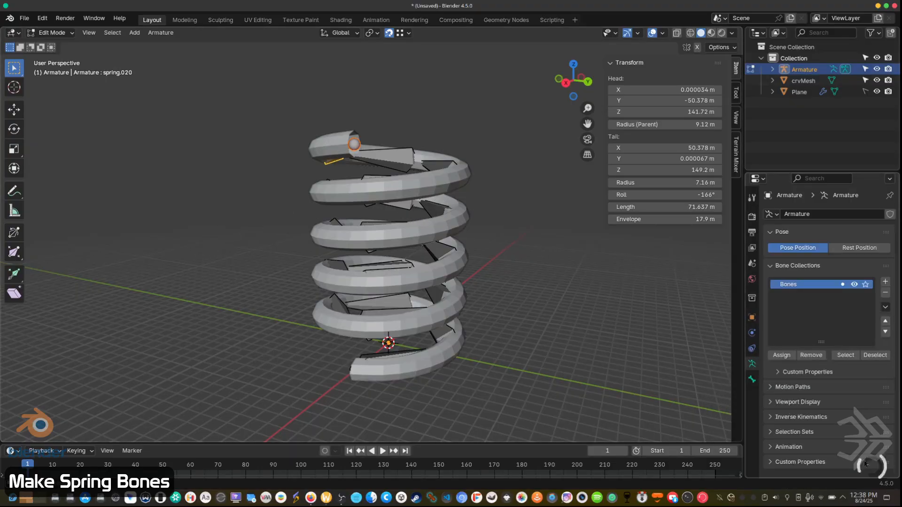
{"action": "left_click", "coordinate": [784, 402]}
{"action": "scroll", "coordinate": [783, 402], "scroll_direction": "down", "scroll_amount": 5}
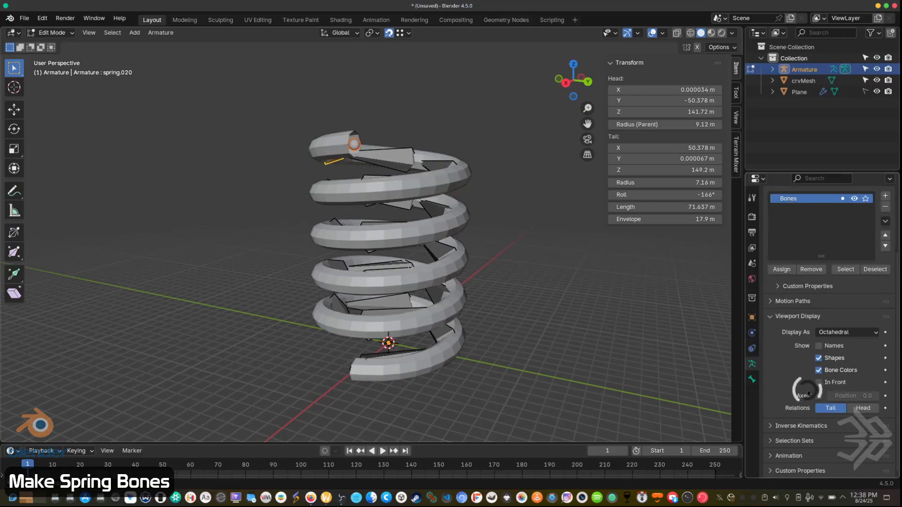
{"action": "left_click", "coordinate": [818, 382]}
{"action": "middle_click_drag", "start_coordinate": [584, 325], "coordinate": [582, 345]}
{"action": "scroll", "coordinate": [585, 328], "scroll_direction": "up", "scroll_amount": 3}
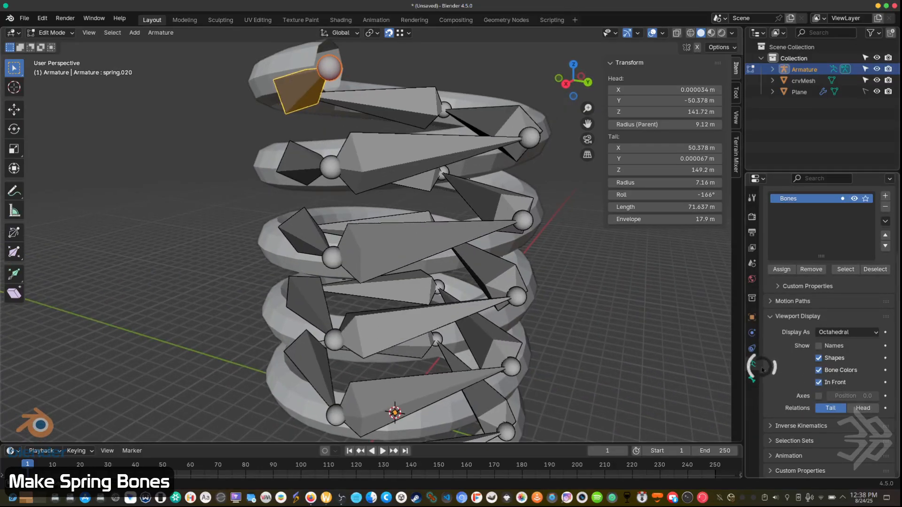
Step: Display the armature's bones as B-Bone
{"action": "left_click", "coordinate": [857, 334]}
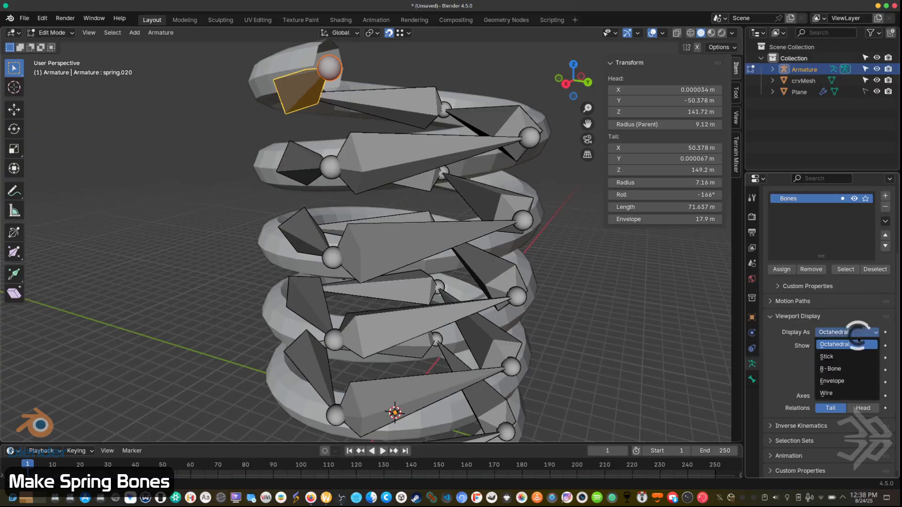
{"action": "left_click", "coordinate": [830, 369]}
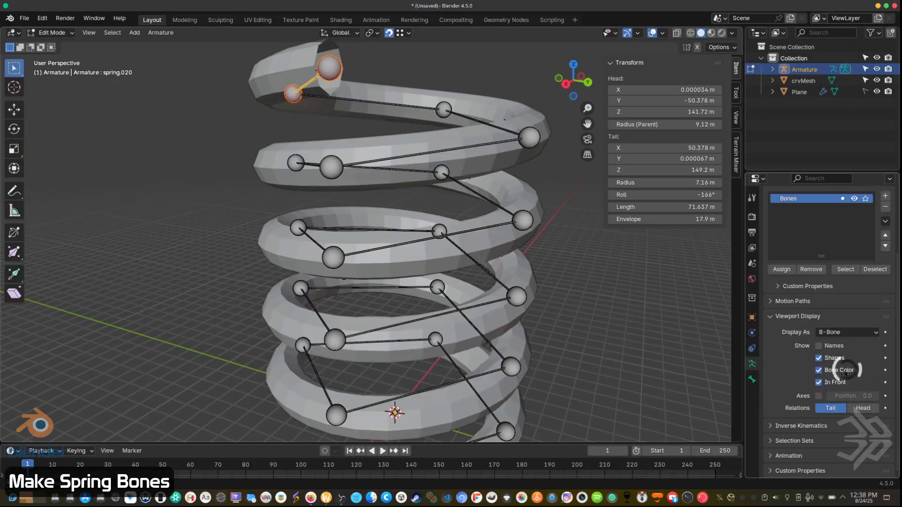
{"action": "middle_click_drag", "start_coordinate": [574, 322], "coordinate": [565, 369]}
{"action": "scroll", "coordinate": [551, 317], "scroll_direction": "down", "scroll_amount": 3}
{"action": "middle_click_drag", "start_coordinate": [551, 317], "coordinate": [548, 332]}
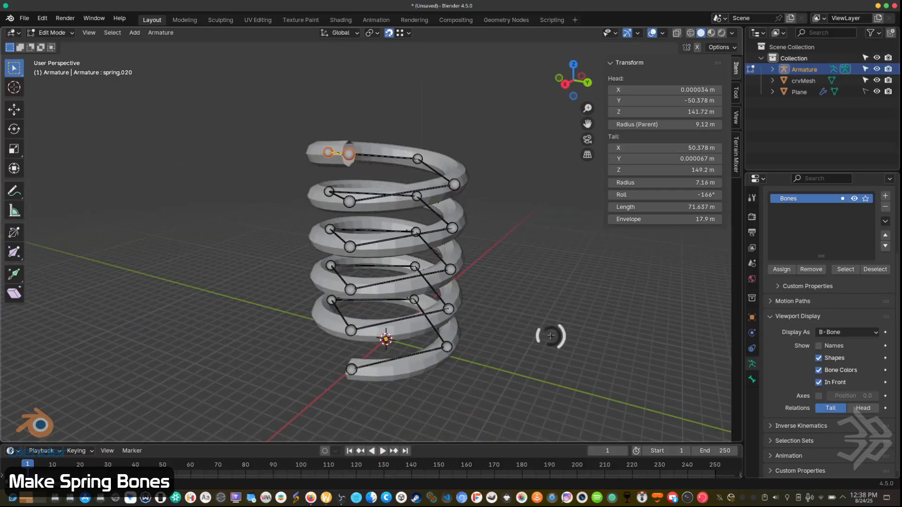
Step: Select all bones and scale up their B-Bone display size by a factor of 15.431
{"action": "key", "text": "a"}
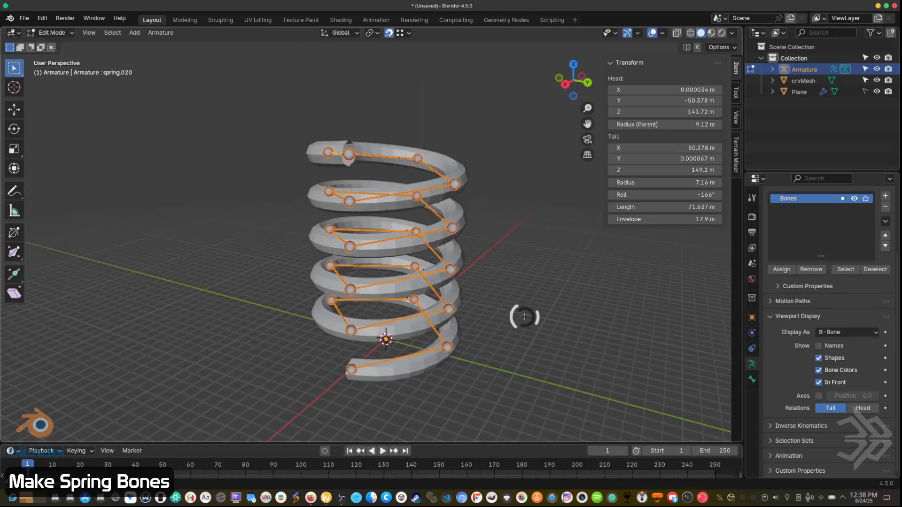
{"action": "key", "text": "ctrl+alt+s"}
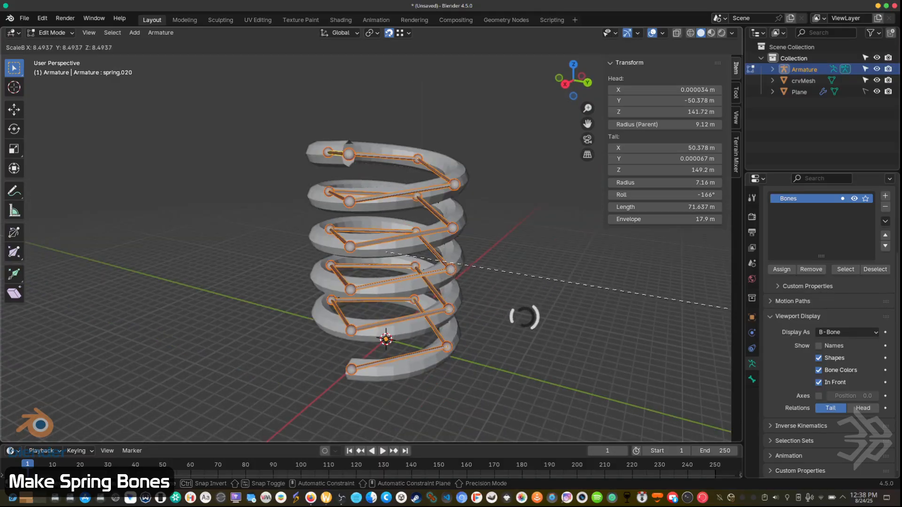
{"action": "left_click", "coordinate": [250, 120]}
{"action": "middle_click_drag", "start_coordinate": [250, 120], "coordinate": [469, 330]}
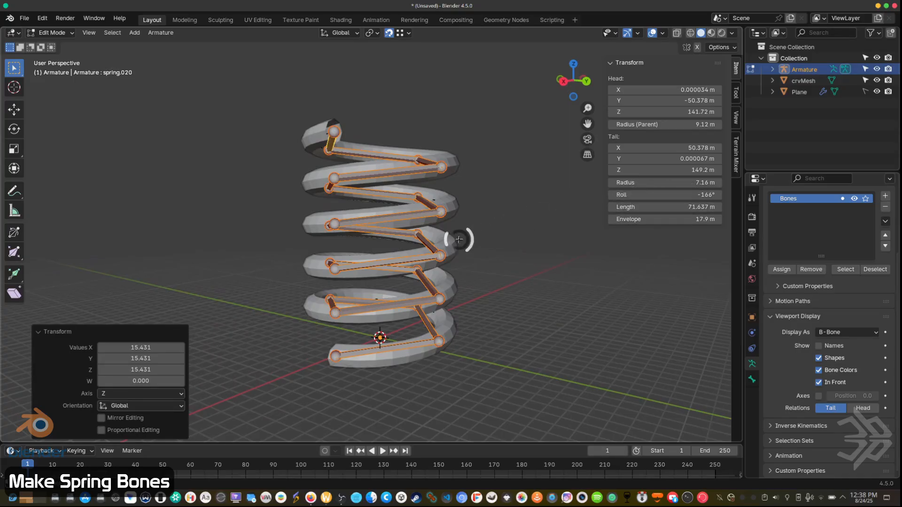
Step: Clear the roll of all selected bones to 0° and check their orientation around the coil
{"action": "key", "text": "alt+r"}
{"action": "middle_click_drag", "start_coordinate": [423, 230], "coordinate": [348, 303]}
{"action": "middle_click_drag", "start_coordinate": [410, 298], "coordinate": [396, 147]}
{"action": "middle_click_drag", "start_coordinate": [386, 321], "coordinate": [373, 343]}
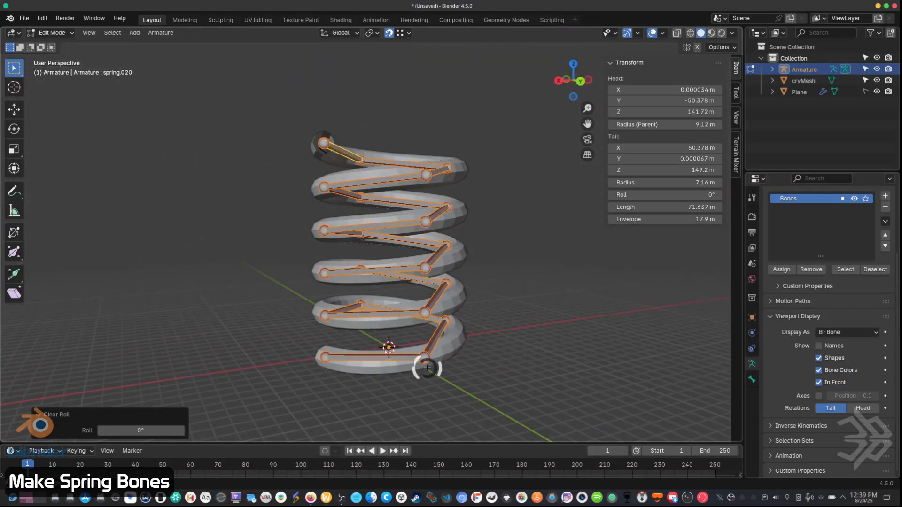
Step: Extrude a new bone about 8.53 m along Z from the start joint of the coil's lowest bone
{"action": "middle_click_drag", "start_coordinate": [407, 360], "coordinate": [408, 384]}
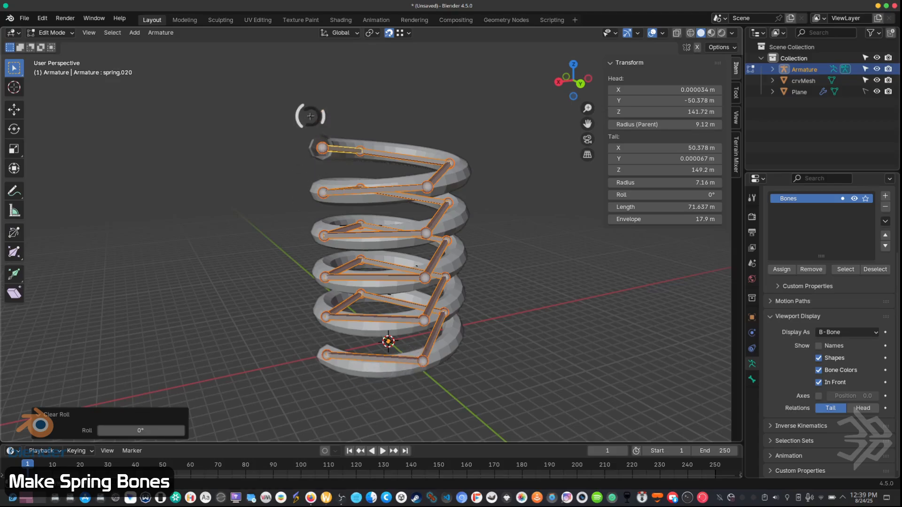
{"action": "middle_click_drag", "start_coordinate": [252, 312], "coordinate": [384, 369]}
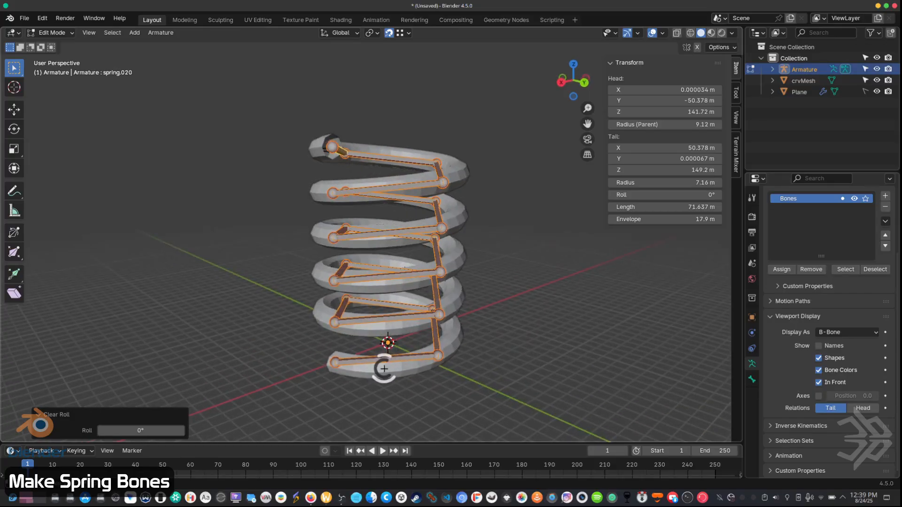
{"action": "left_click", "coordinate": [330, 361]}
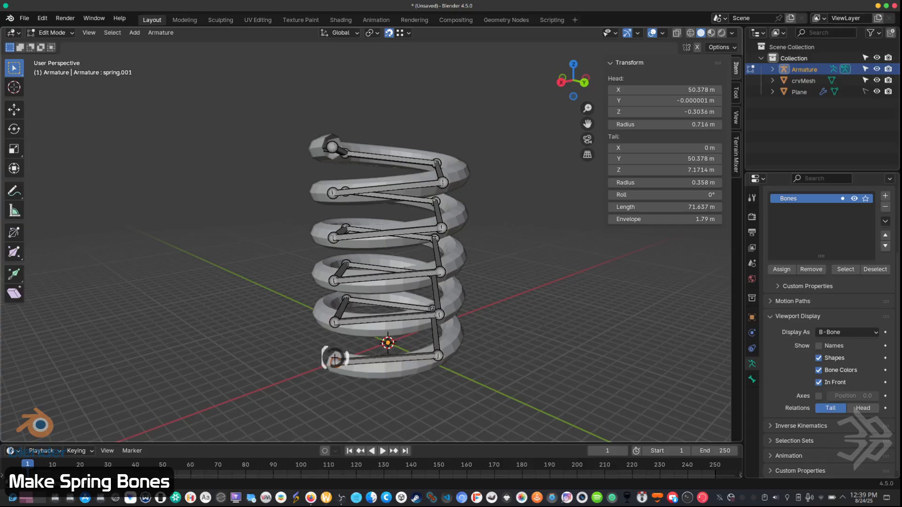
{"action": "key", "text": "e"}
{"action": "key", "text": "z"}
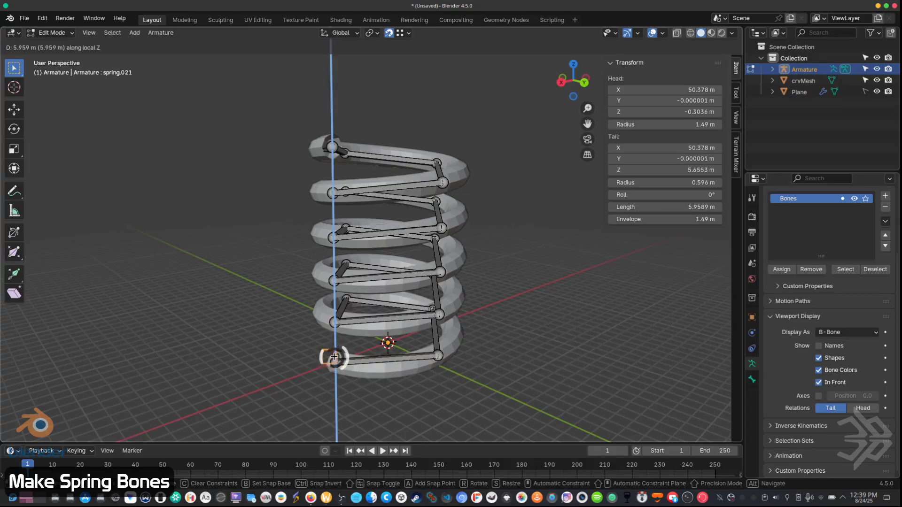
{"action": "left_click", "coordinate": [335, 345]}
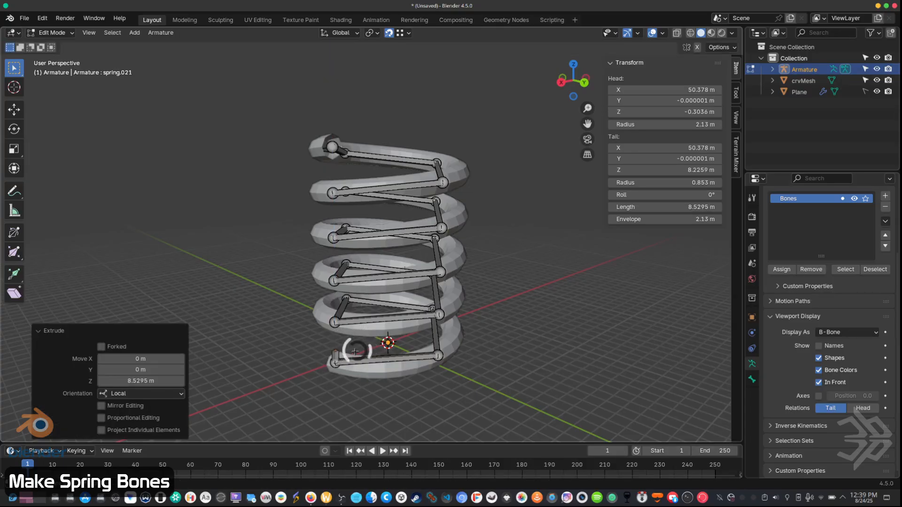
{"action": "scroll", "coordinate": [347, 338], "scroll_direction": "up", "scroll_amount": 4}
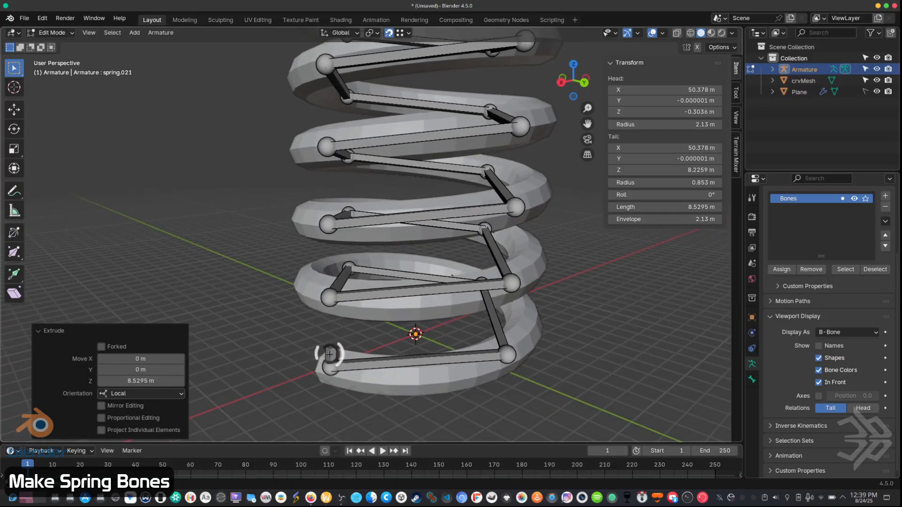
Step: Clear the parent of the short vertical bone at the coil's start
{"action": "left_click", "coordinate": [330, 354]}
{"action": "right_click", "coordinate": [276, 318]}
{"action": "mouse_move", "coordinate": [268, 435]}
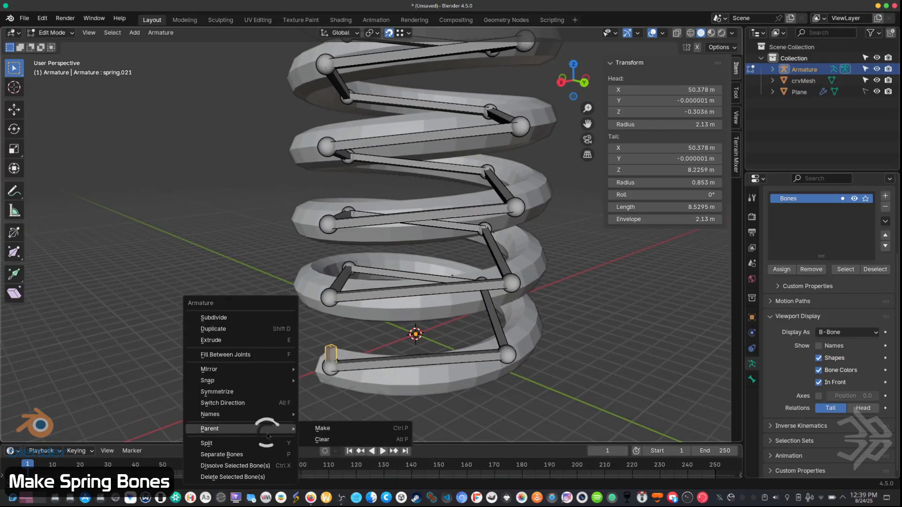
{"action": "left_click", "coordinate": [322, 439]}
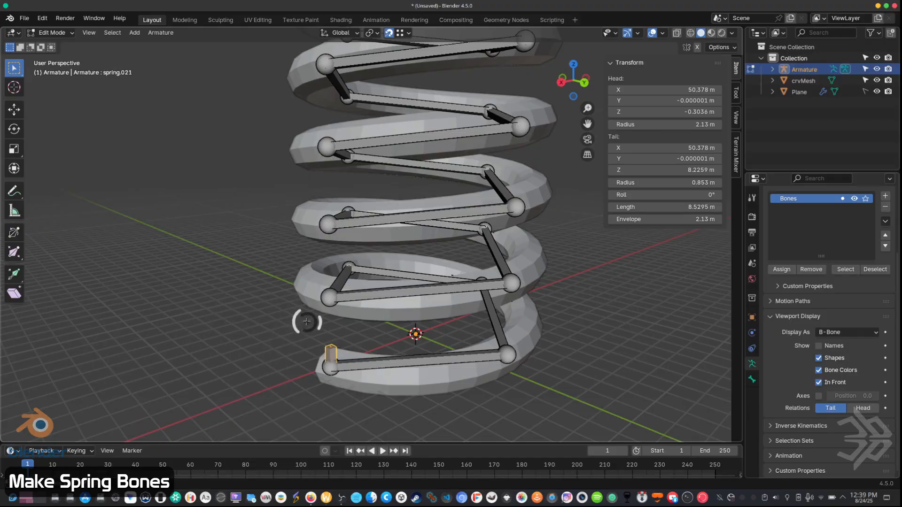
{"action": "middle_click_drag", "start_coordinate": [384, 316], "coordinate": [418, 333]}
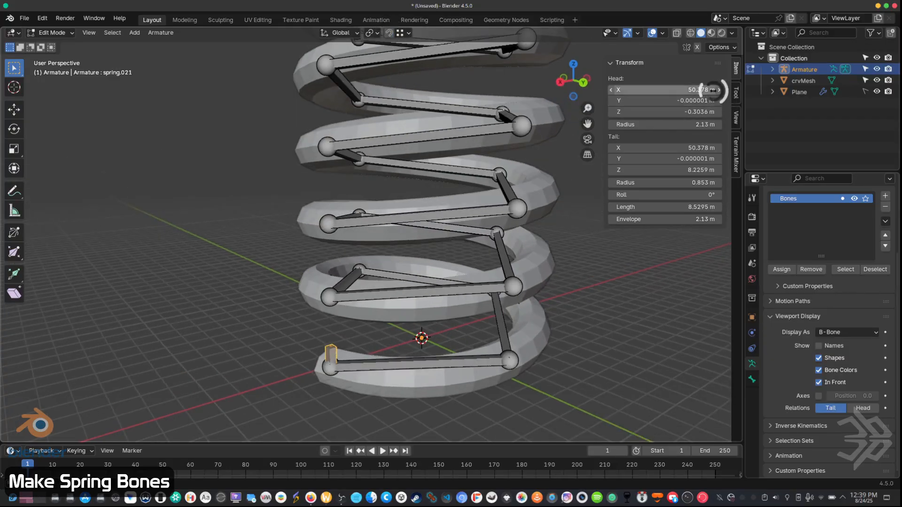
{"action": "left_click", "coordinate": [672, 90]}
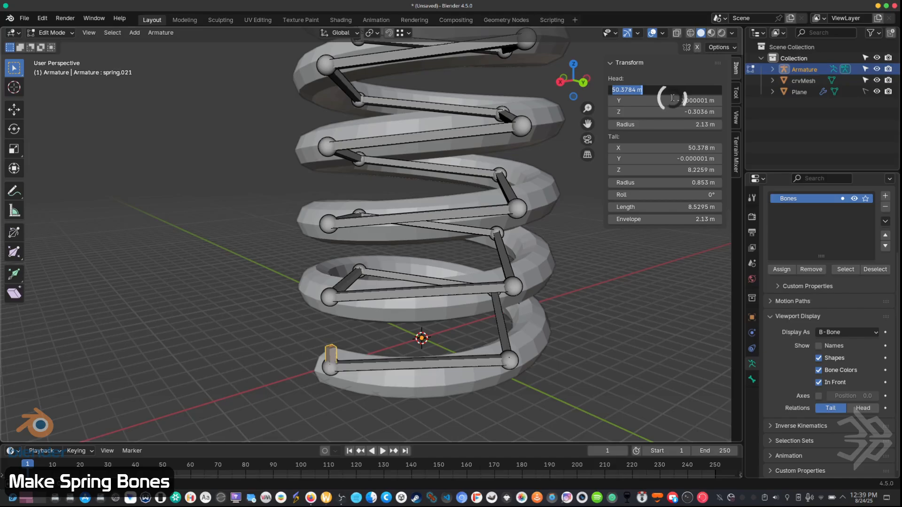
{"action": "type", "text": "0"}
{"action": "key", "text": "Return"}
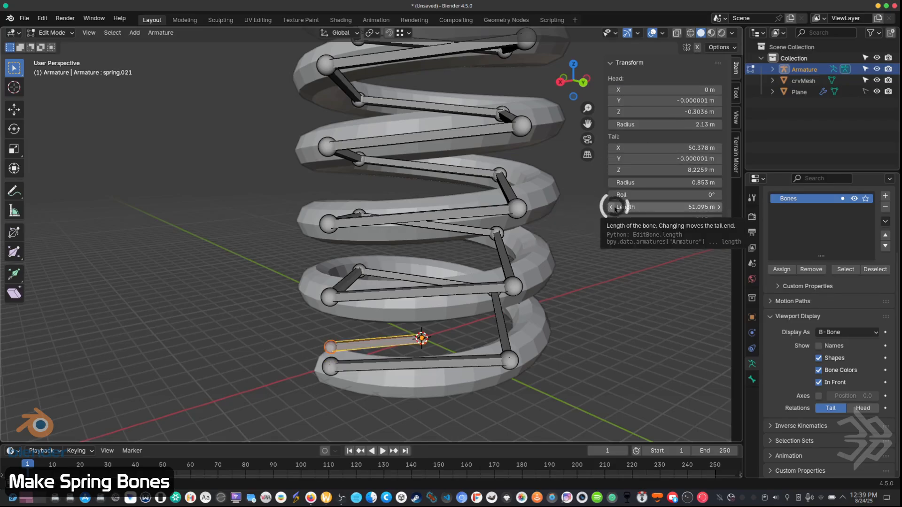
{"action": "key", "text": "ctrl+z"}
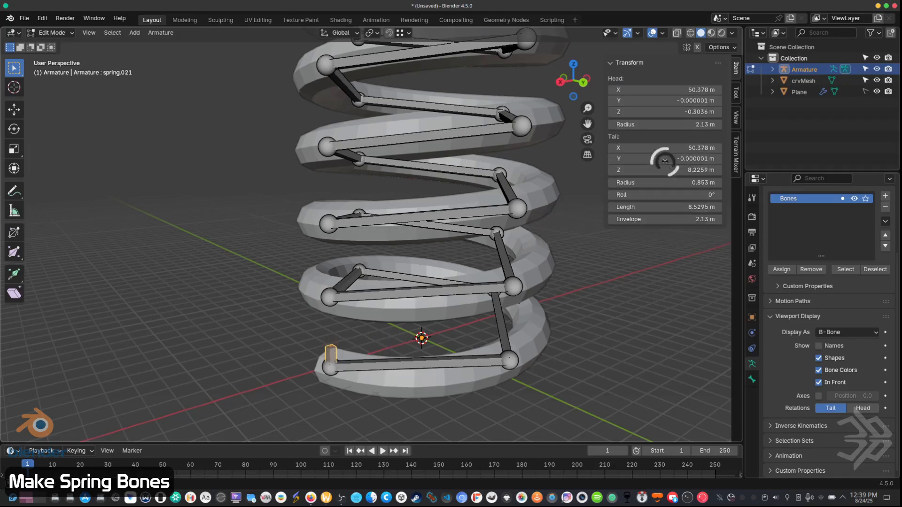
Step: Set the short vertical bone's head X and tail X to 0 m, moving it toward the spring's center axis
{"action": "left_click", "coordinate": [662, 91]}
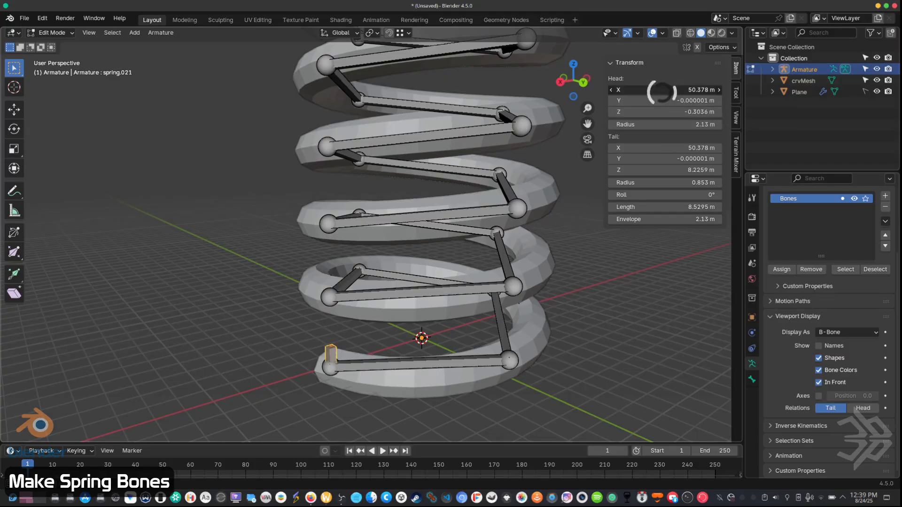
{"action": "type", "text": "0"}
{"action": "key", "text": "Return"}
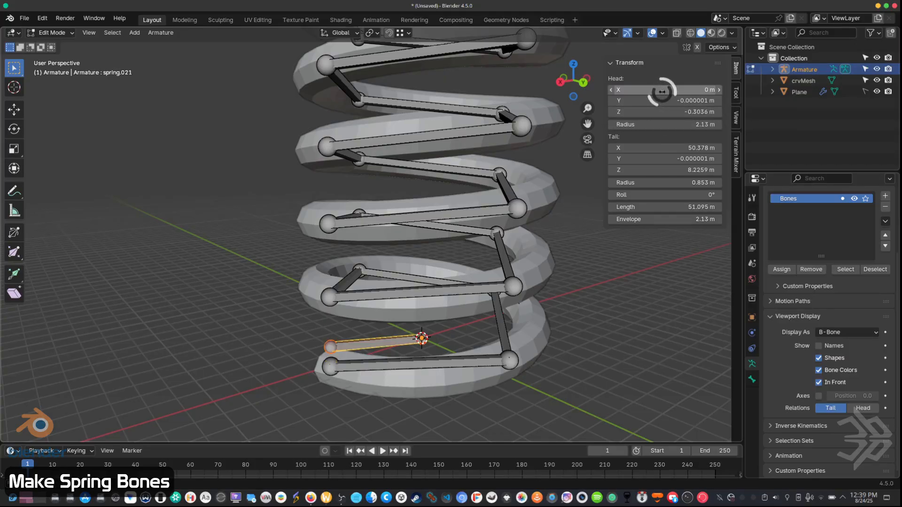
{"action": "left_click", "coordinate": [657, 147]}
{"action": "type", "text": "0"}
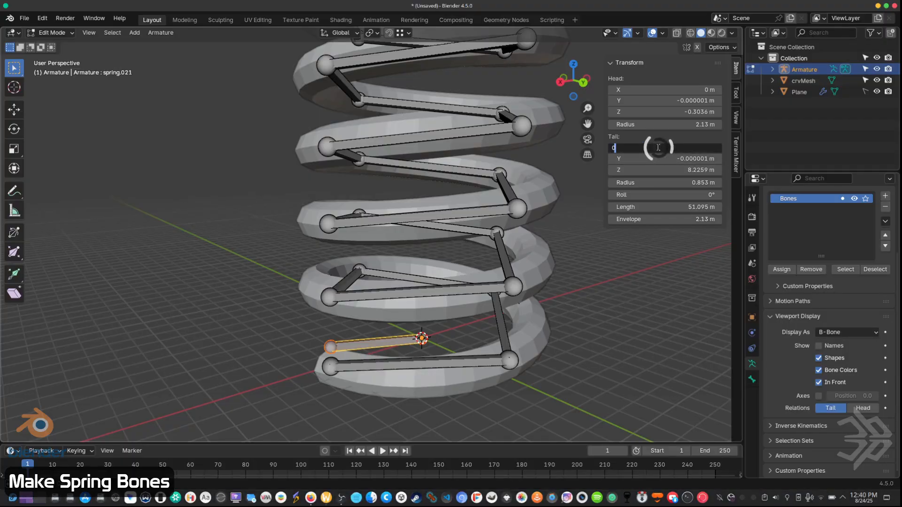
{"action": "key", "text": "Return"}
{"action": "scroll", "coordinate": [536, 205], "scroll_direction": "down", "scroll_amount": 1}
{"action": "middle_click_drag", "start_coordinate": [483, 238], "coordinate": [717, 224]}
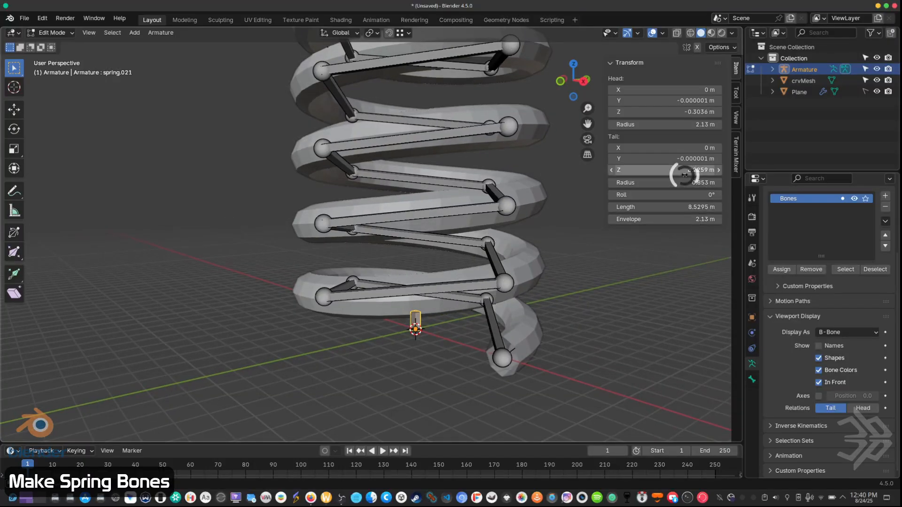
Step: Set the short vertical bone's head Y, tail Y and head Z to 0 m
{"action": "left_click", "coordinate": [689, 100]}
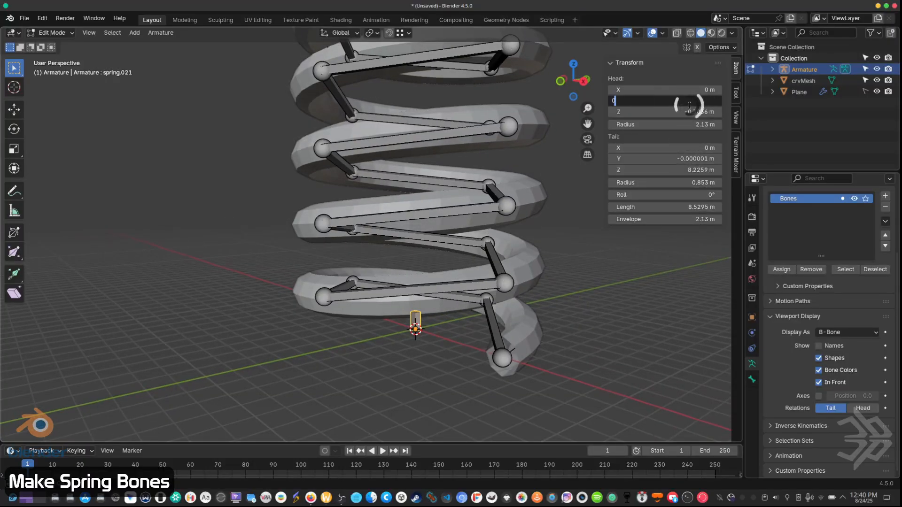
{"action": "key", "text": "Return"}
{"action": "left_click", "coordinate": [654, 159]}
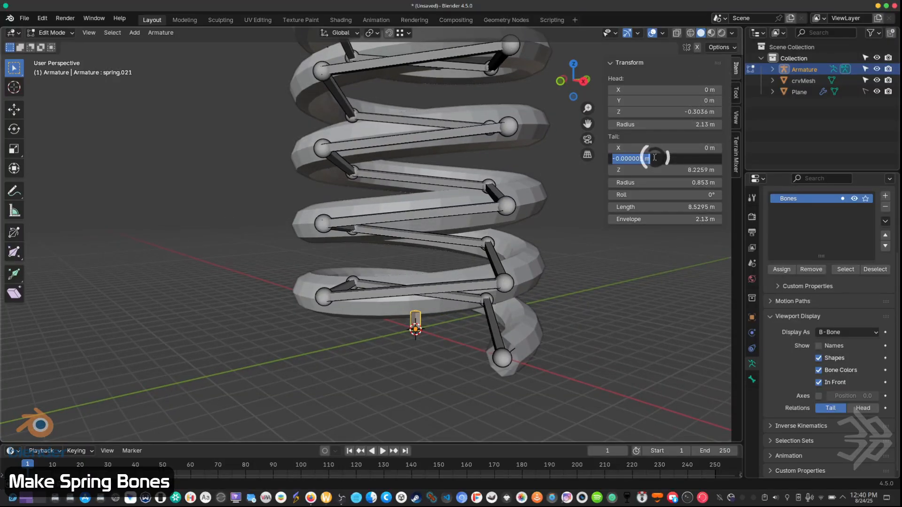
{"action": "type", "text": "0"}
{"action": "key", "text": "Return"}
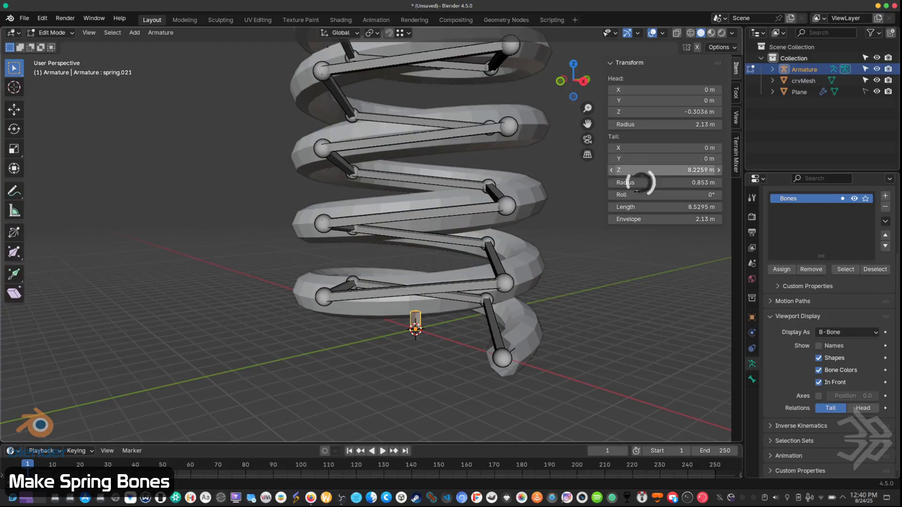
{"action": "middle_click_drag", "start_coordinate": [539, 302], "coordinate": [486, 303]}
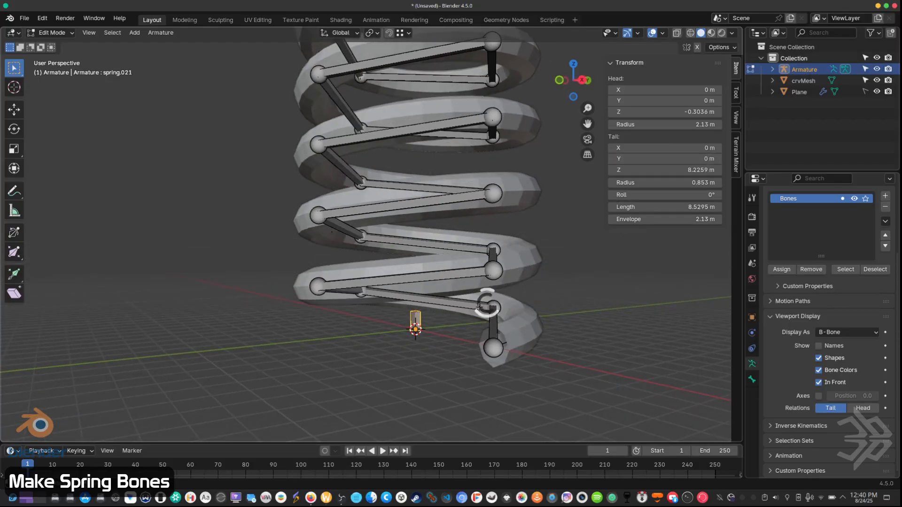
{"action": "left_click", "coordinate": [676, 117]}
{"action": "type", "text": "0"}
{"action": "key", "text": "Return"}
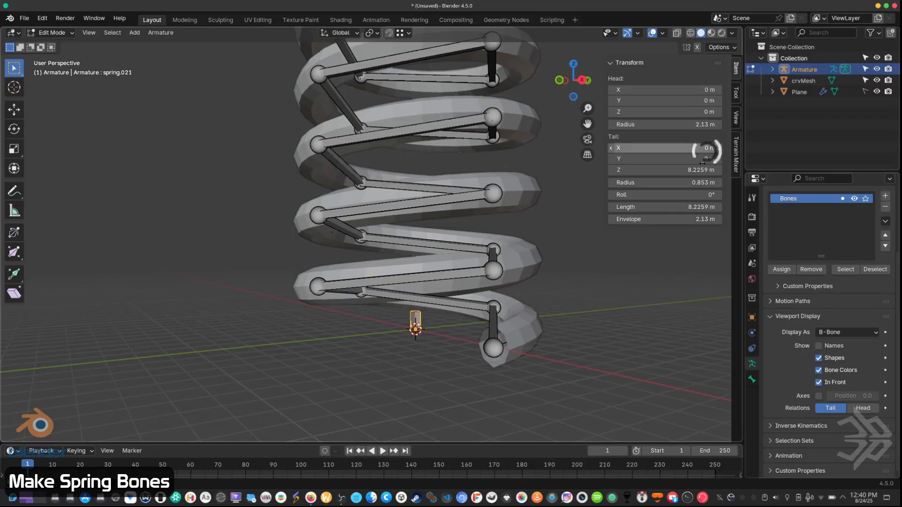
Step: Duplicate the central base bone and raise the copy about 151.5 m along Z, just above the spring's top
{"action": "middle_click_drag", "start_coordinate": [367, 368], "coordinate": [288, 376]}
{"action": "key", "text": "shift+d"}
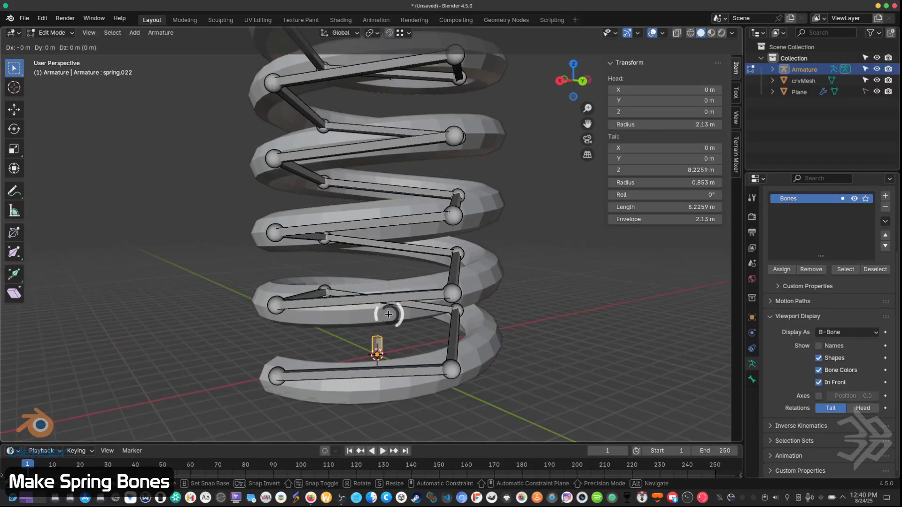
{"action": "key", "text": "z"}
{"action": "left_click", "coordinate": [402, 64]}
{"action": "middle_click_drag", "start_coordinate": [441, 121], "coordinate": [434, 263], "text": "shift"}
{"action": "key", "text": "g"}
{"action": "key", "text": "z"}
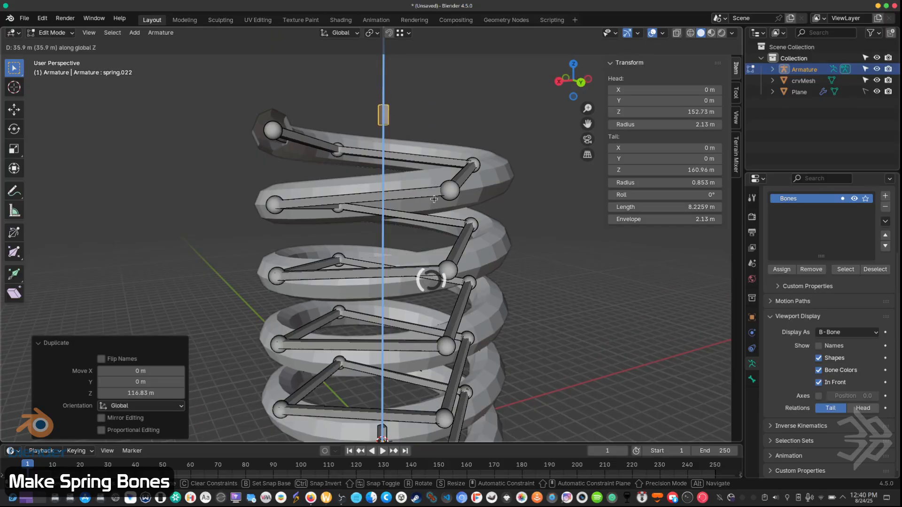
{"action": "left_click", "coordinate": [432, 201]}
{"action": "middle_click_drag", "start_coordinate": [433, 202], "coordinate": [404, 215]}
{"action": "scroll", "coordinate": [406, 216], "scroll_direction": "down", "scroll_amount": 4}
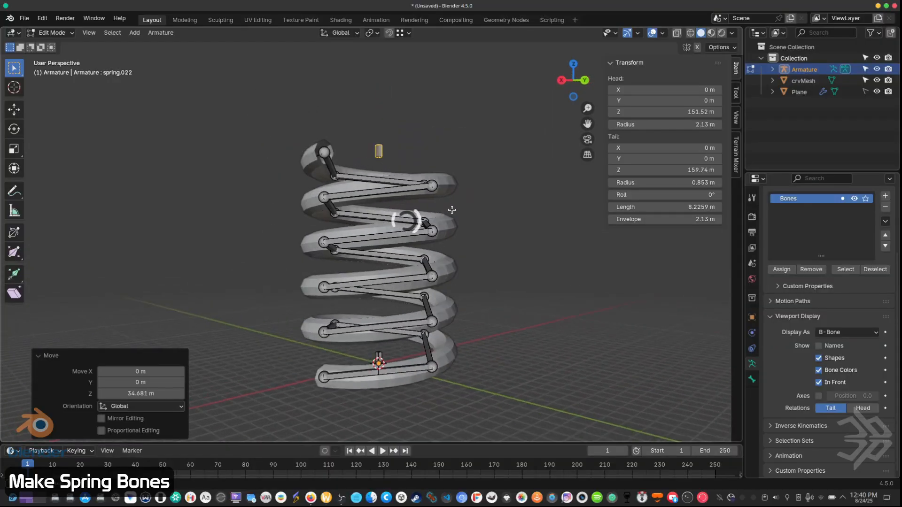
Step: Parent the coil's lowest bone to the central base bone with Keep Offset
{"action": "left_click", "coordinate": [349, 373]}
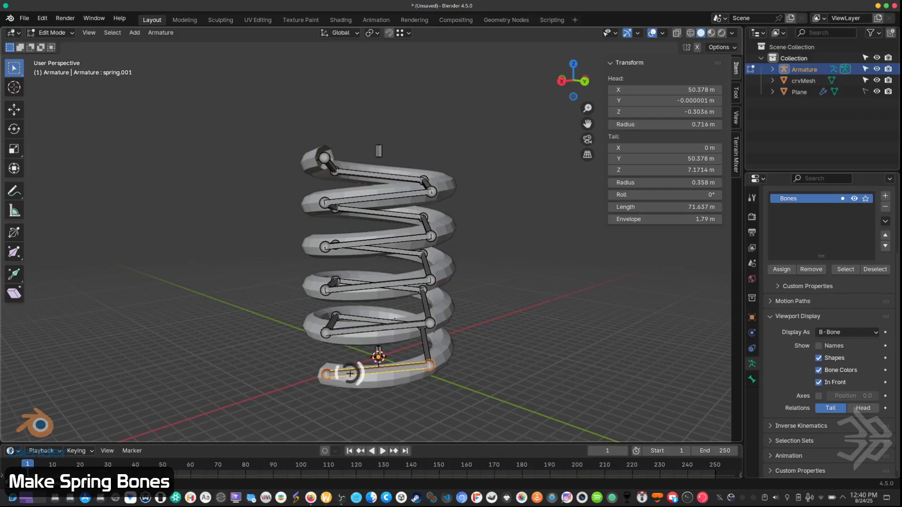
{"action": "key", "text": "shift+a"}
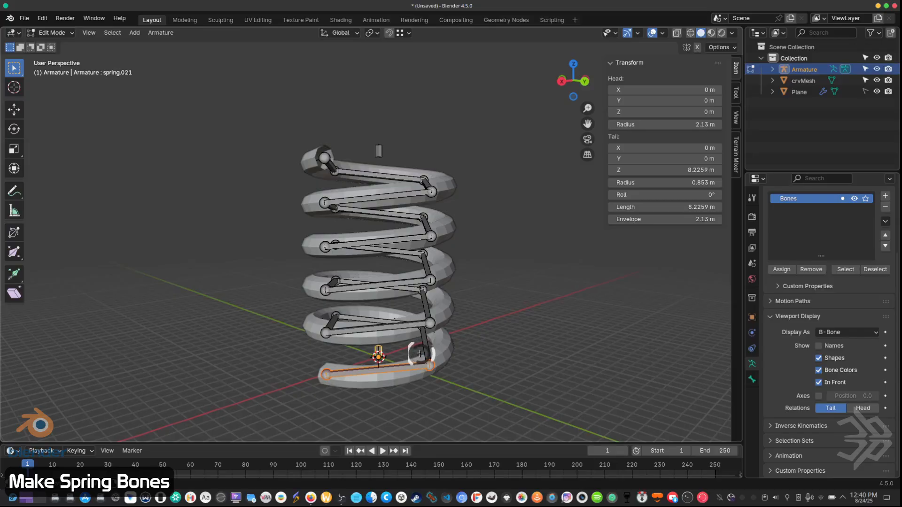
{"action": "key", "text": "ctrl+p"}
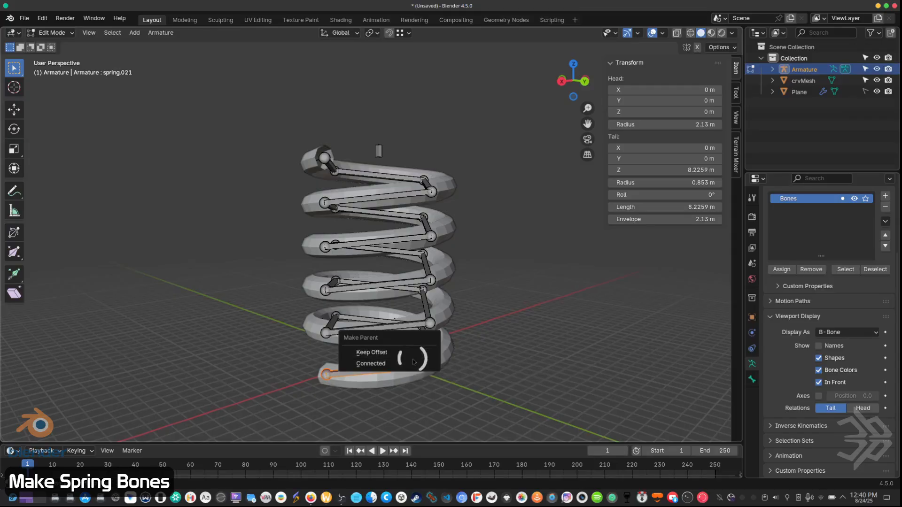
{"action": "left_click", "coordinate": [402, 353]}
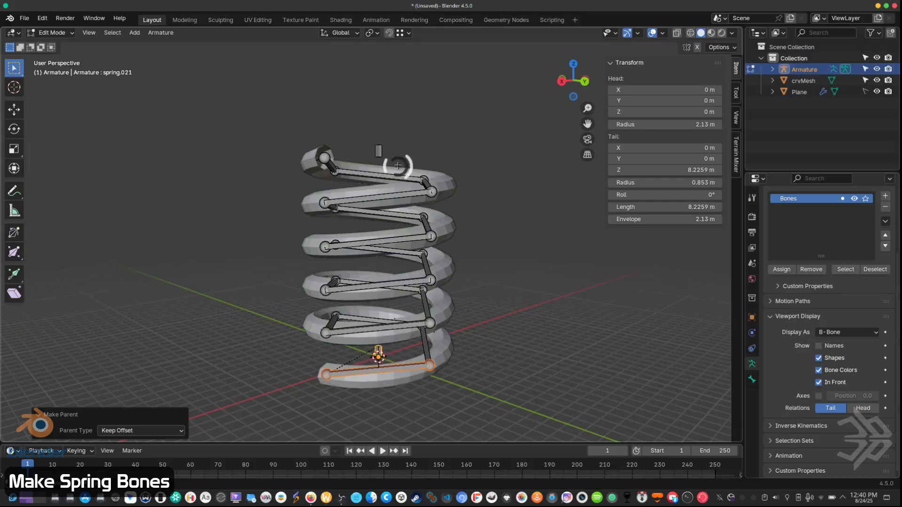
Step: Parent the bone above the spring's top to the central base bone with Keep Offset
{"action": "left_click", "coordinate": [378, 152]}
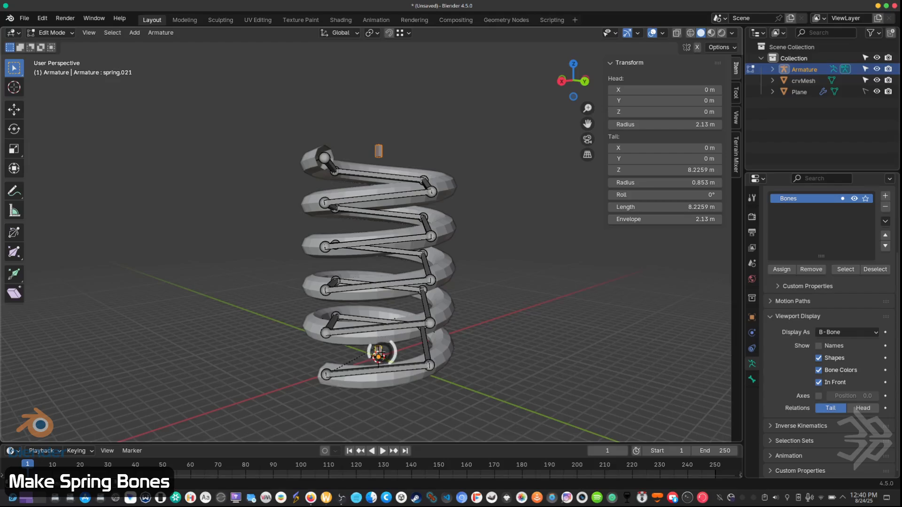
{"action": "key", "text": "ctrl+p"}
{"action": "left_click", "coordinate": [380, 353]}
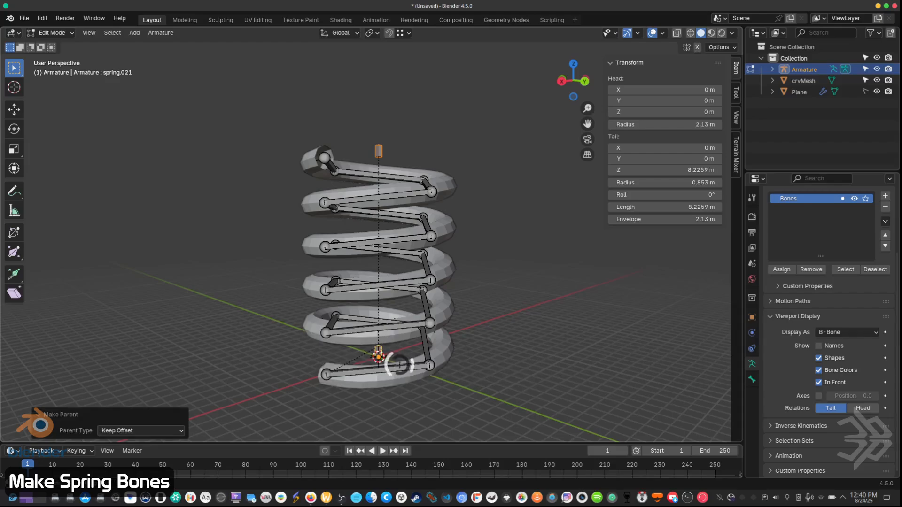
Step: Scale up the central base bone's B-Bone display size by a factor of 8.669
{"action": "left_click", "coordinate": [379, 351]}
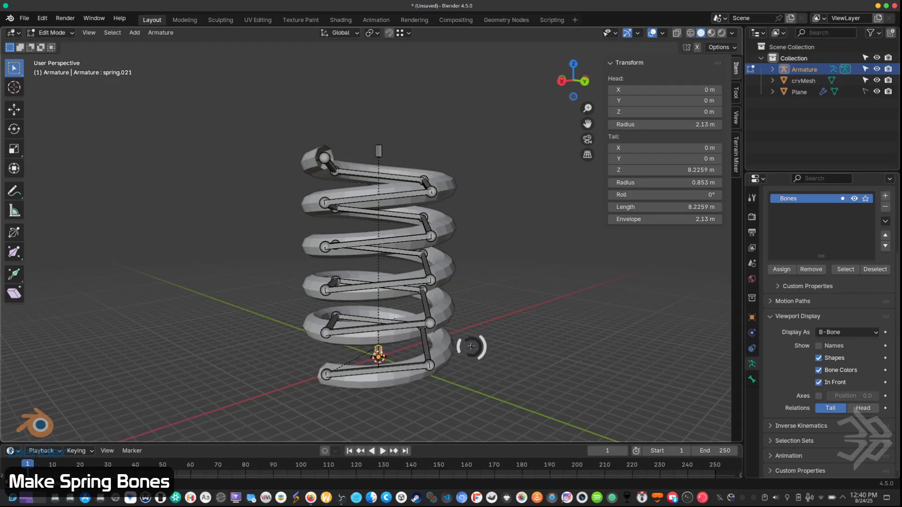
{"action": "key", "text": "ctrl+alt+s"}
{"action": "left_click", "coordinate": [443, 303]}
{"action": "middle_click_drag", "start_coordinate": [362, 351], "coordinate": [384, 350]}
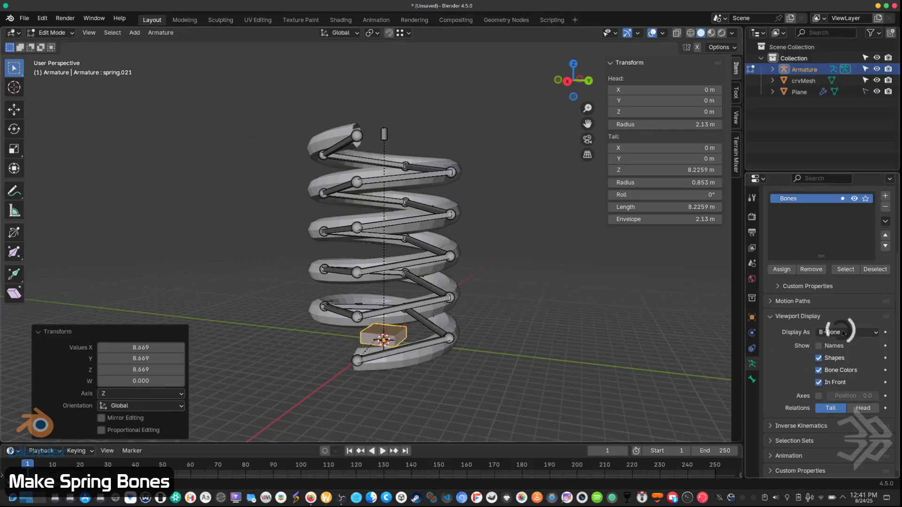
{"action": "middle_click_drag", "start_coordinate": [469, 290], "coordinate": [410, 338]}
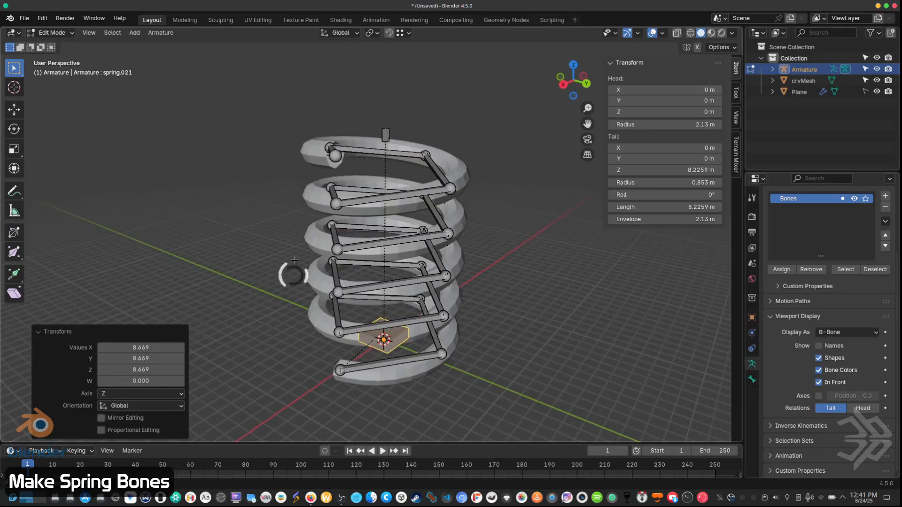
{"action": "left_click", "coordinate": [161, 33]}
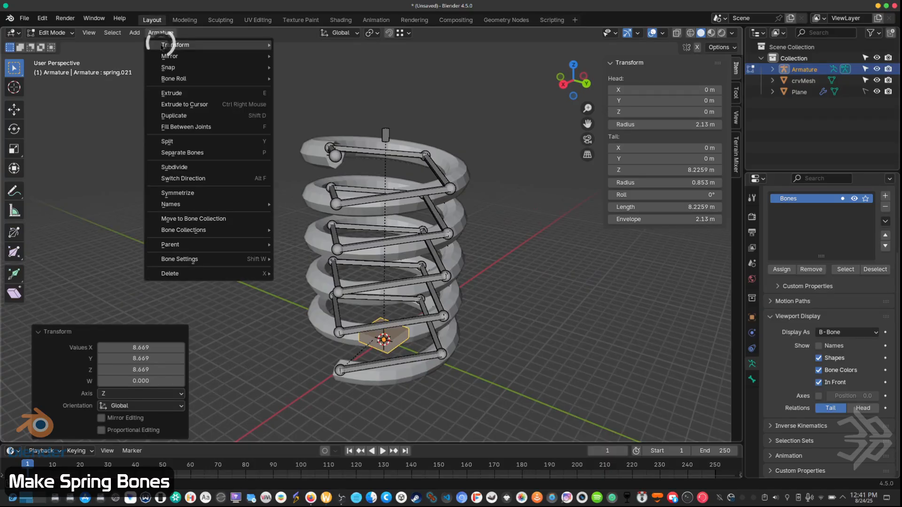
{"action": "mouse_move", "coordinate": [178, 80]}
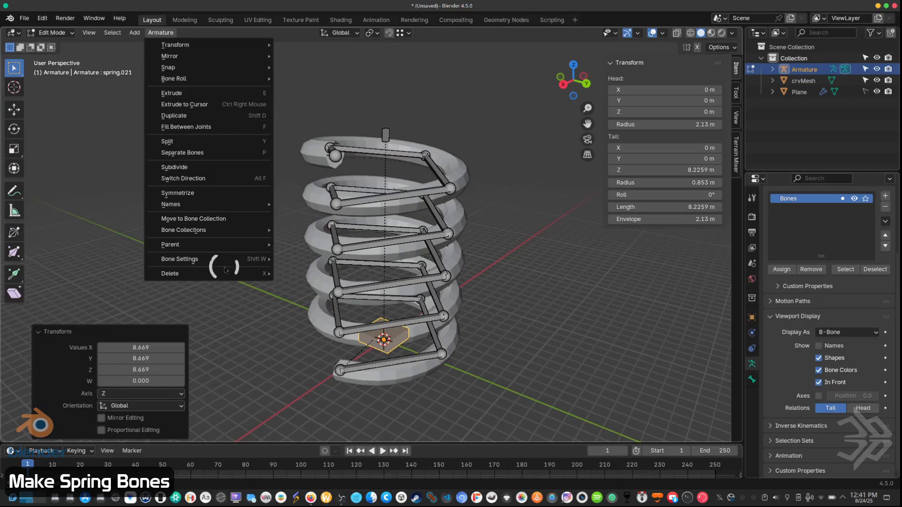
{"action": "mouse_move", "coordinate": [226, 52]}
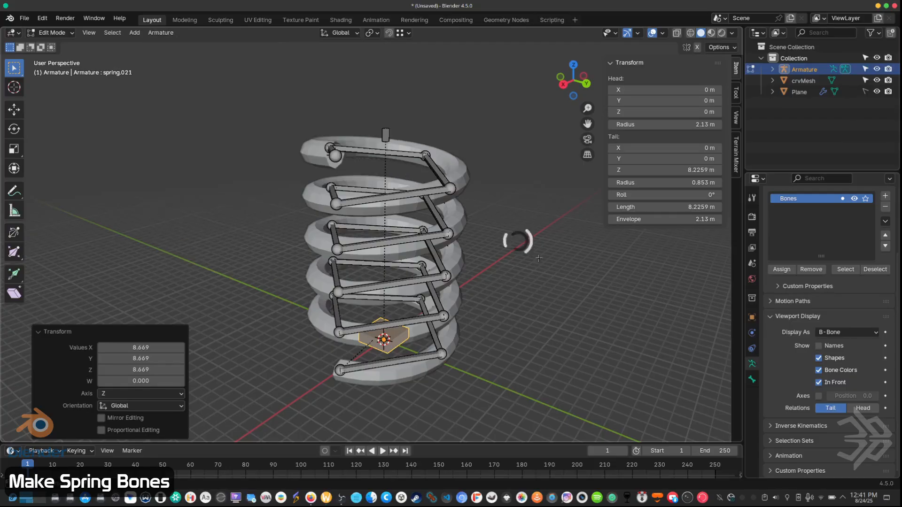
Step: Scale up the B-Bone display size of the bone above the spring's top by a factor of 6.245
{"action": "left_click", "coordinate": [381, 101]}
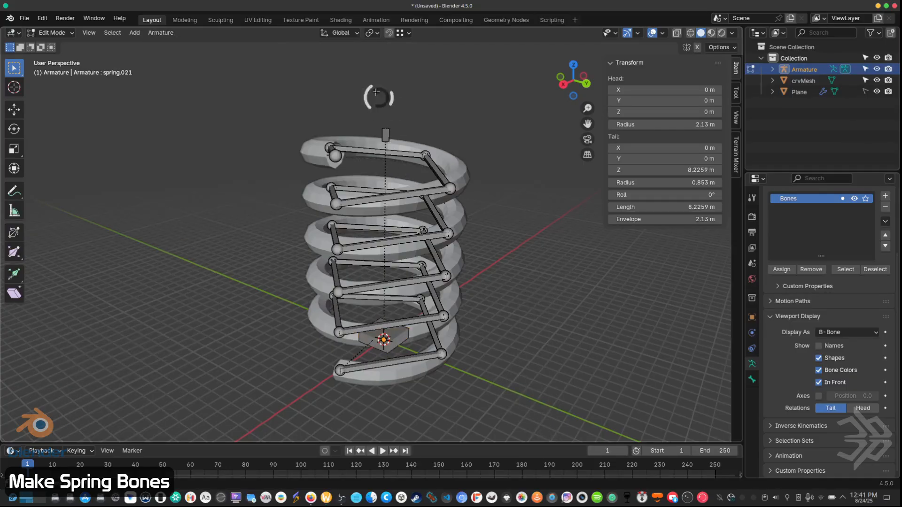
{"action": "left_click", "coordinate": [385, 135]}
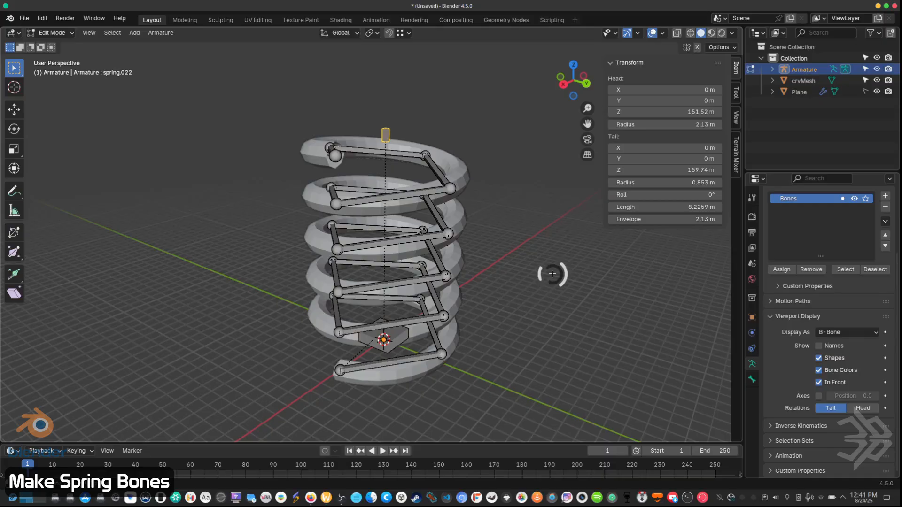
{"action": "key", "text": "ctrl+alt+s"}
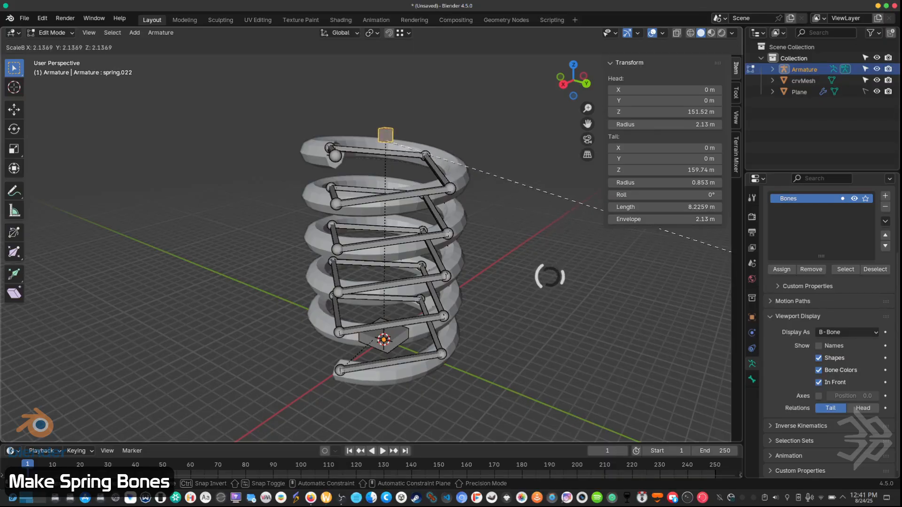
{"action": "left_click", "coordinate": [547, 274]}
{"action": "middle_click_drag", "start_coordinate": [292, 285], "coordinate": [503, 201]}
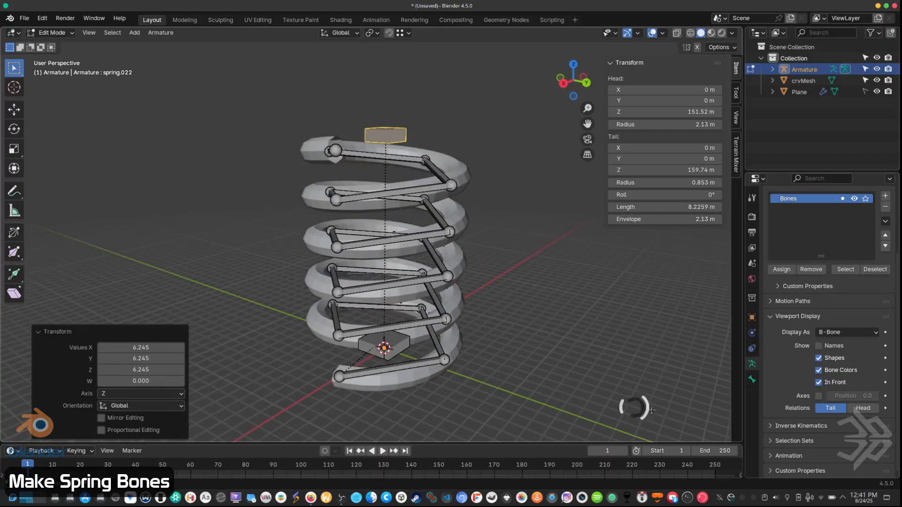
Step: Disable Deform for both the central base bone and the control bone above the spring's top
{"action": "left_click", "coordinate": [368, 345]}
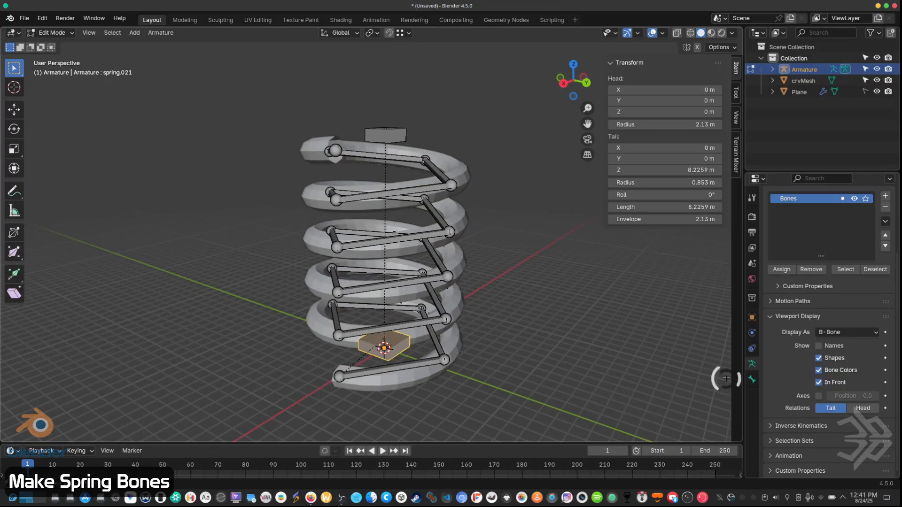
{"action": "left_click", "coordinate": [753, 380]}
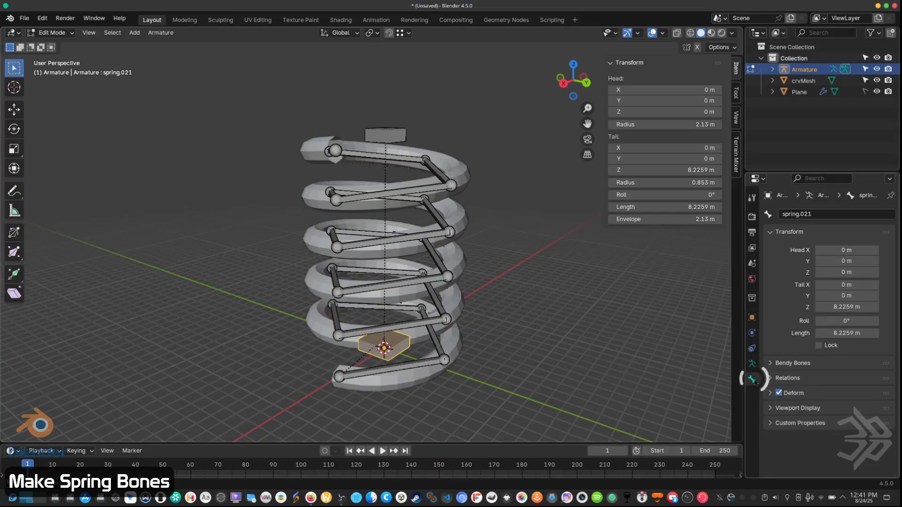
{"action": "left_click", "coordinate": [778, 392]}
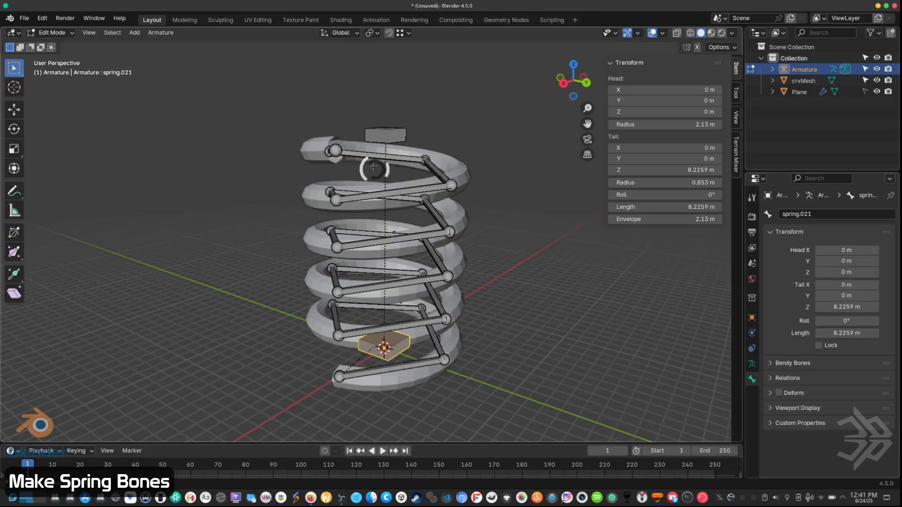
{"action": "left_click", "coordinate": [383, 134]}
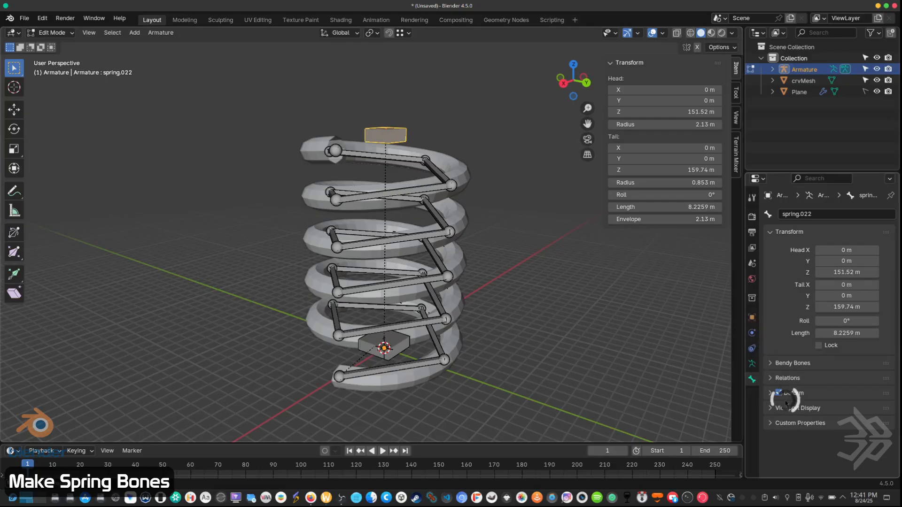
{"action": "middle_click_drag", "start_coordinate": [604, 376], "coordinate": [490, 284]}
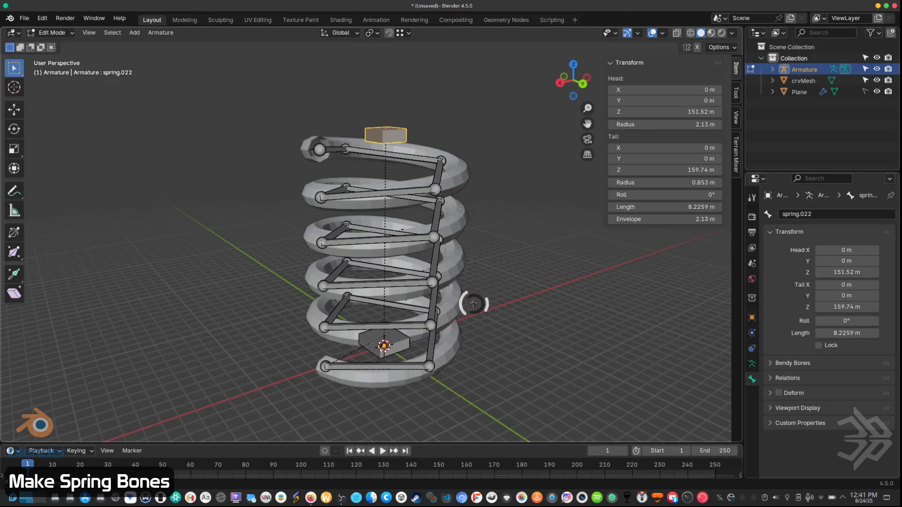
Step: Rename the central base bone root and the control bone above the spring springEnd
{"action": "left_click", "coordinate": [394, 341]}
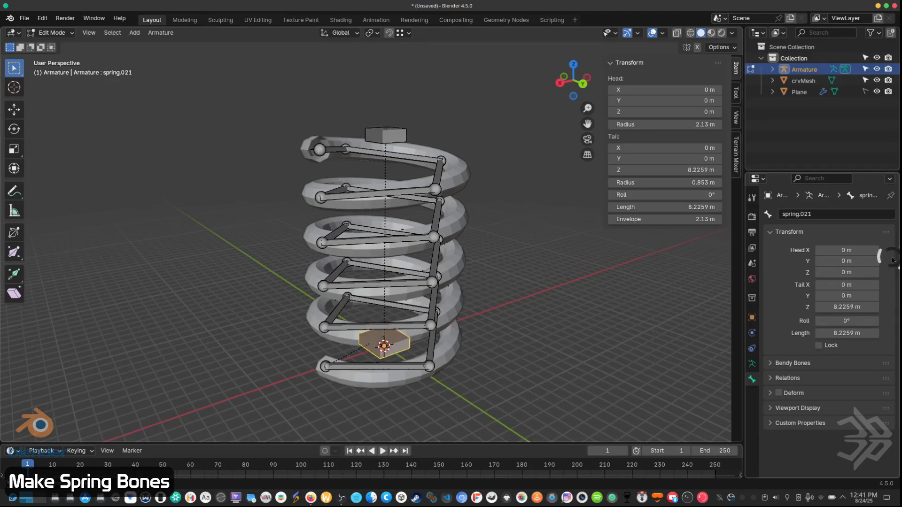
{"action": "left_click", "coordinate": [836, 215]}
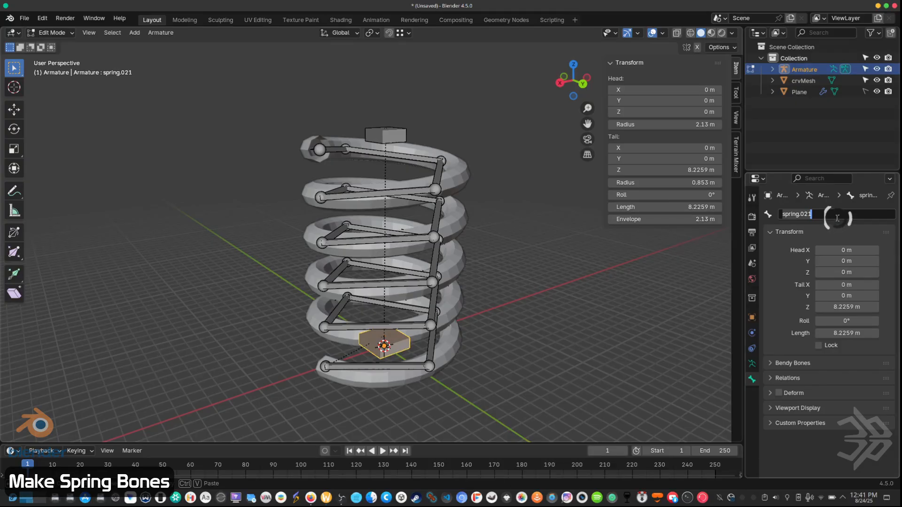
{"action": "type", "text": "root"}
{"action": "key", "text": "Return"}
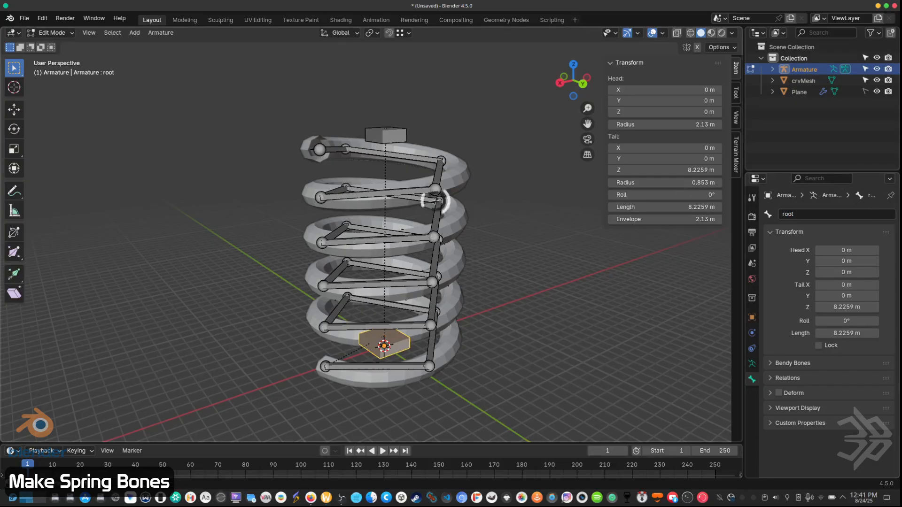
{"action": "left_click", "coordinate": [396, 125]}
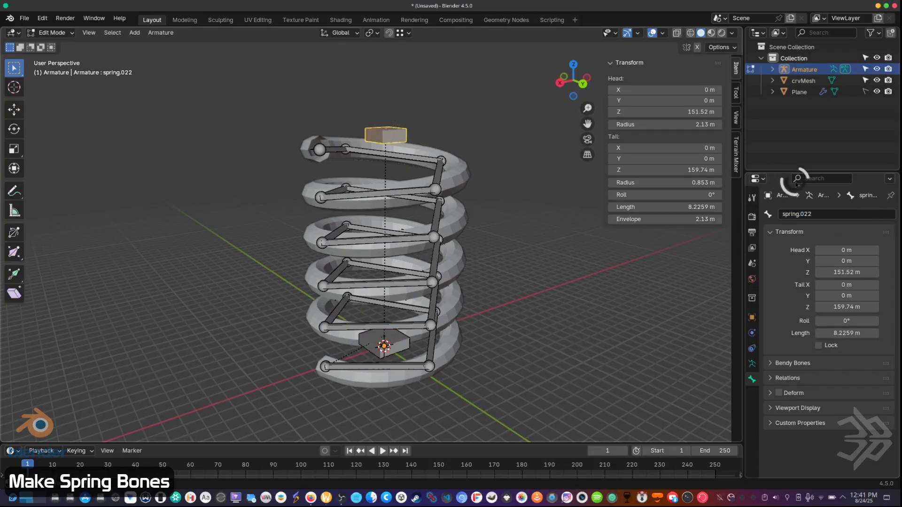
{"action": "left_click", "coordinate": [820, 213]}
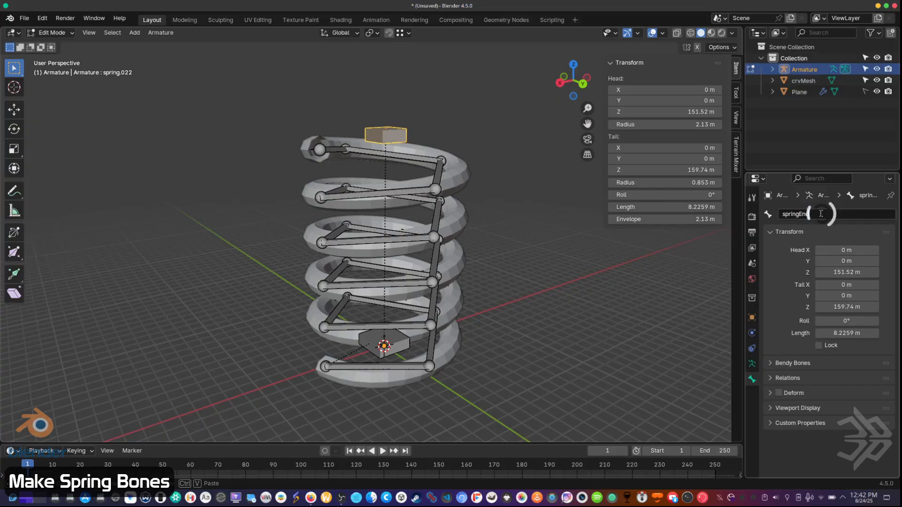
{"action": "key", "text": "Return"}
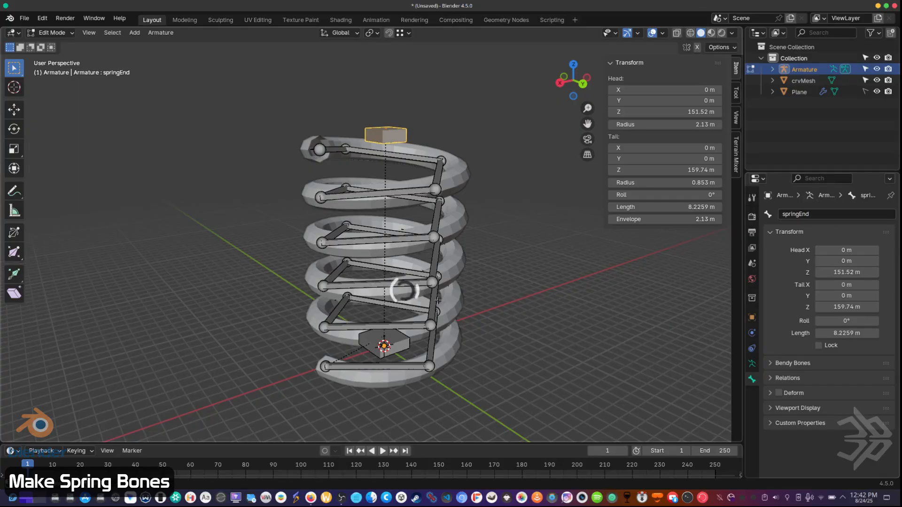
Step: Switch the armature from Edit Mode to Pose Mode
{"action": "middle_click_drag", "start_coordinate": [498, 316], "coordinate": [460, 270]}
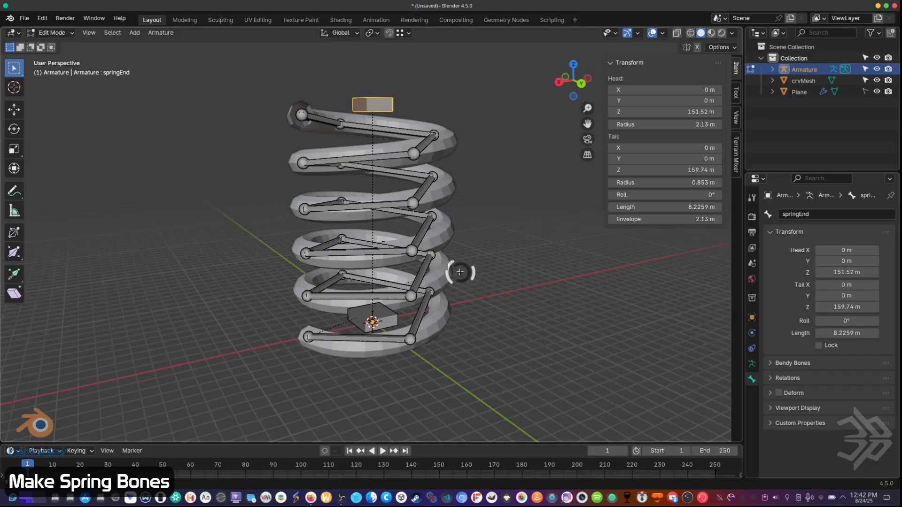
{"action": "key", "text": "ctrl+Tab"}
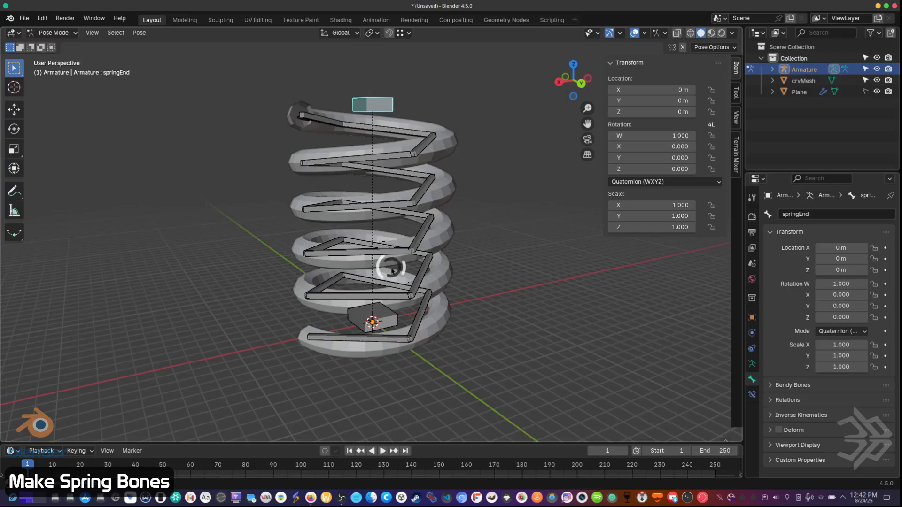
{"action": "scroll", "coordinate": [400, 278], "scroll_direction": "up", "scroll_amount": 3}
{"action": "scroll", "coordinate": [402, 267], "scroll_direction": "up", "scroll_amount": 3}
{"action": "scroll", "coordinate": [402, 237], "scroll_direction": "up", "scroll_amount": 1}
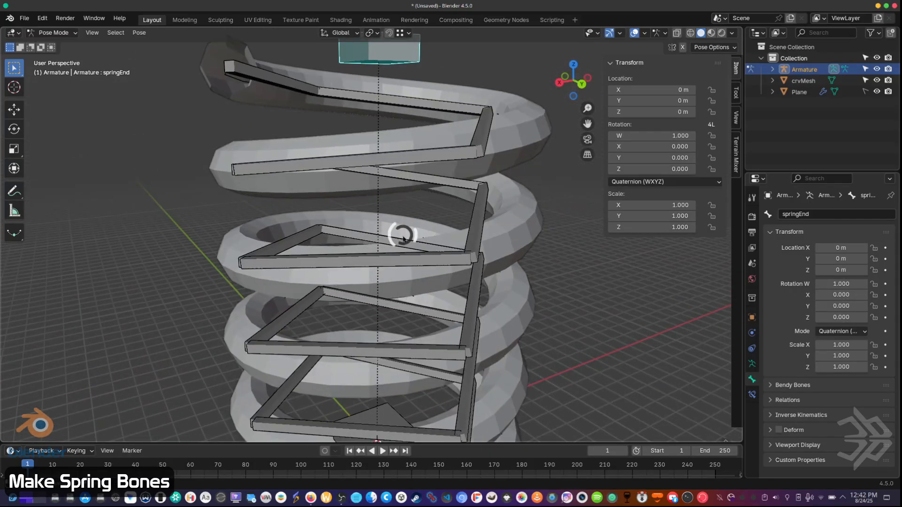
{"action": "scroll", "coordinate": [403, 240], "scroll_direction": "down", "scroll_amount": 5}
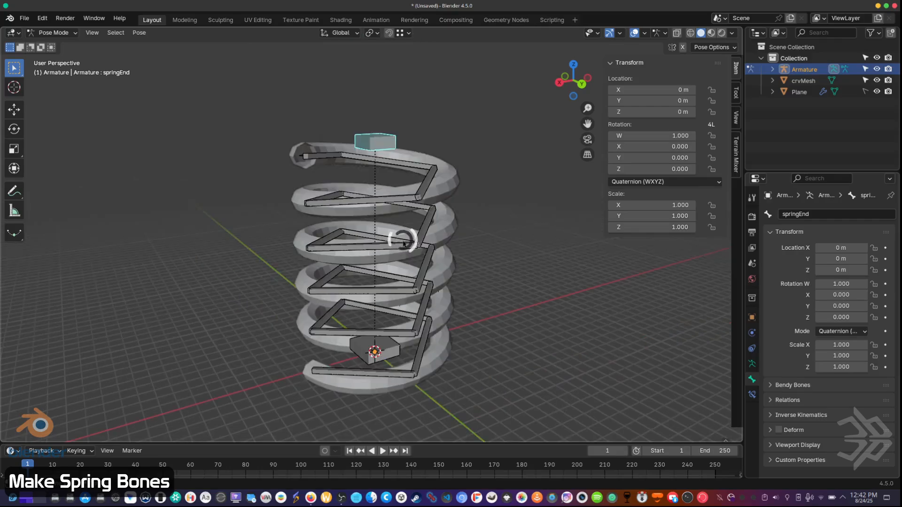
{"action": "middle_click_drag", "start_coordinate": [403, 264], "coordinate": [427, 246]}
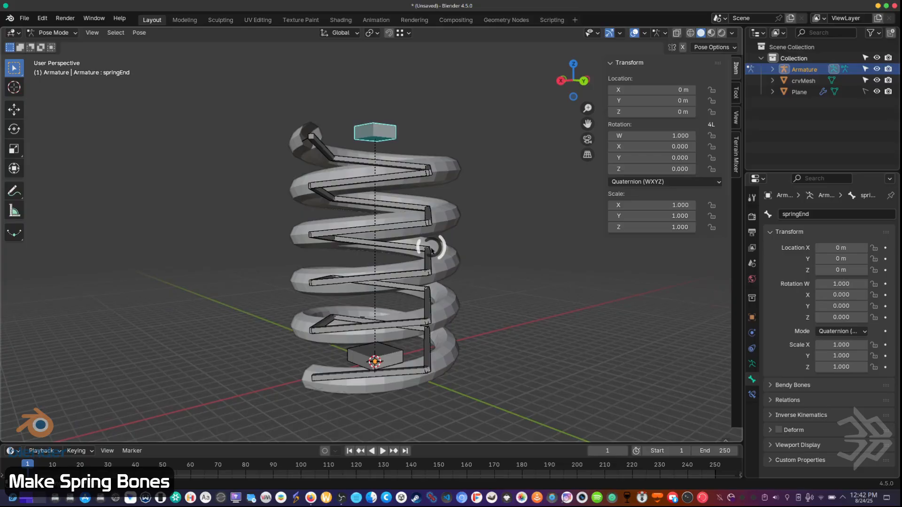
{"action": "middle_click_drag", "start_coordinate": [374, 178], "coordinate": [315, 168]}
Step: Add an IK constraint without targets to the coil chain's topmost bone, spring.020
{"action": "left_click", "coordinate": [330, 149]}
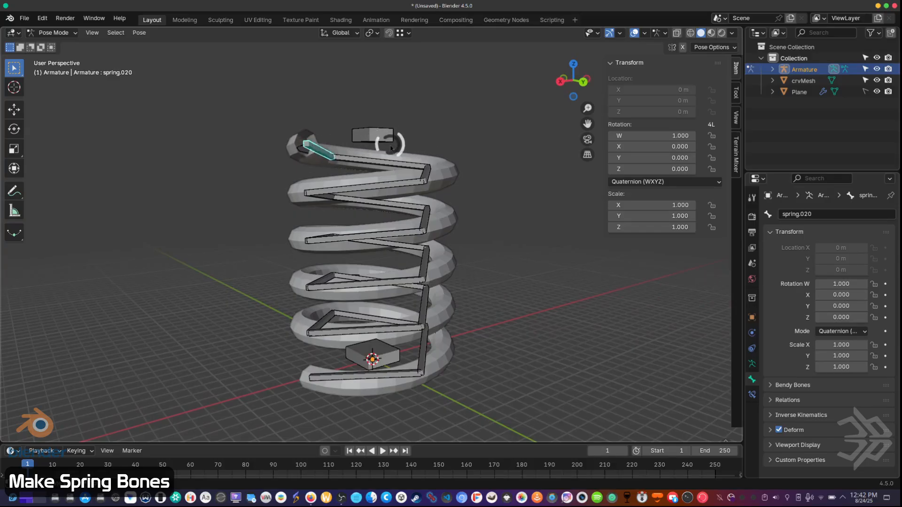
{"action": "left_click", "coordinate": [360, 138]}
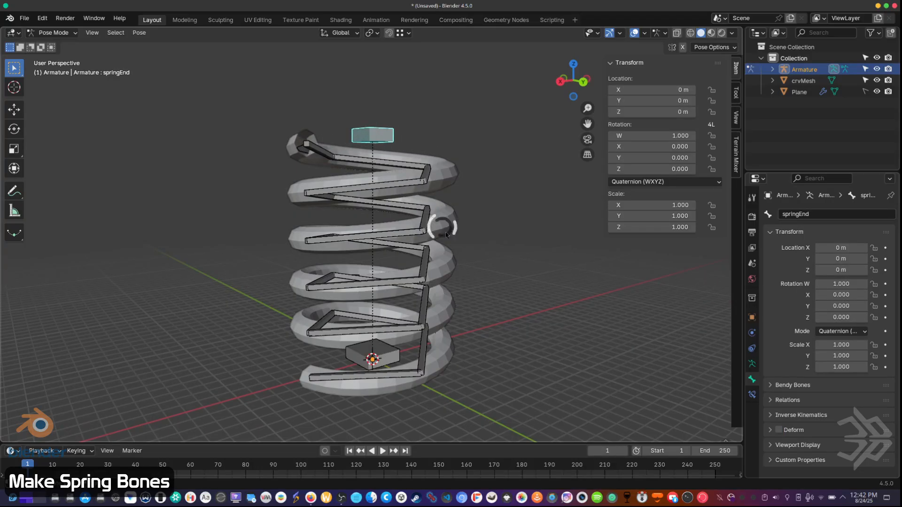
{"action": "left_click", "coordinate": [337, 377]}
{"action": "left_click", "coordinate": [318, 152]}
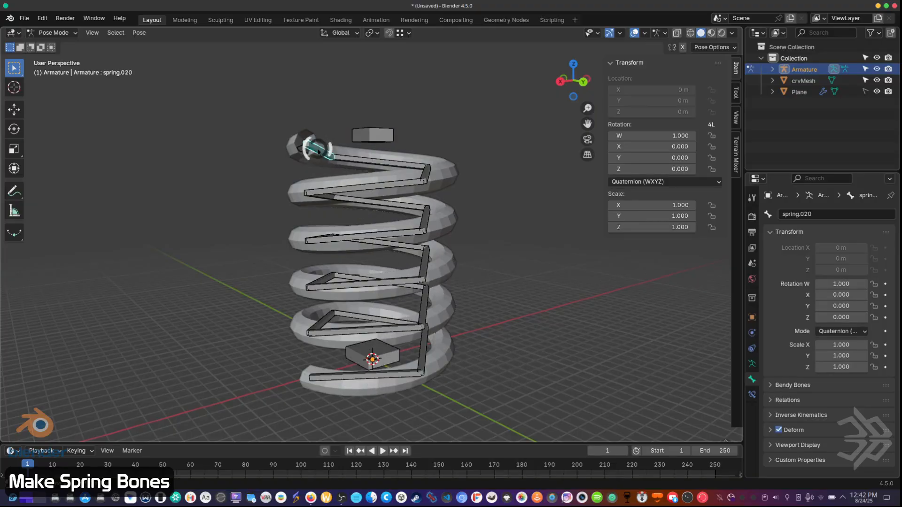
{"action": "left_click", "coordinate": [751, 394]}
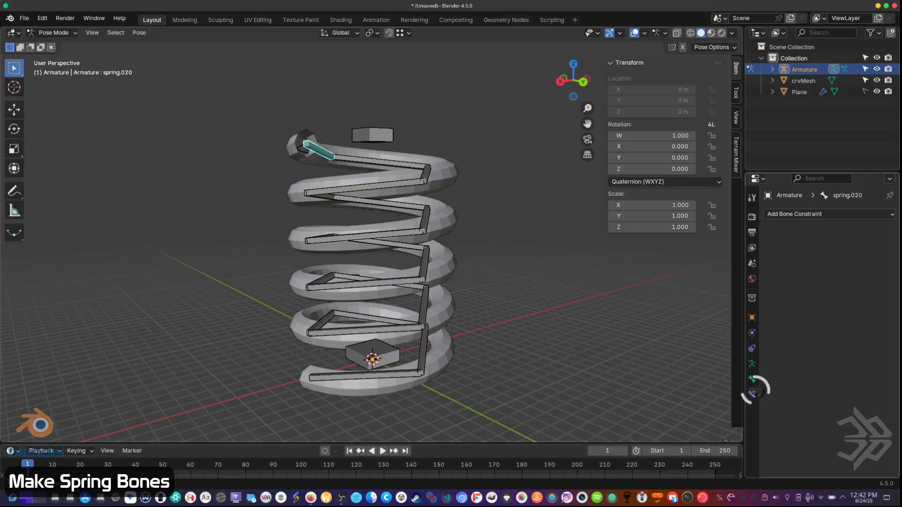
{"action": "left_click", "coordinate": [784, 214]}
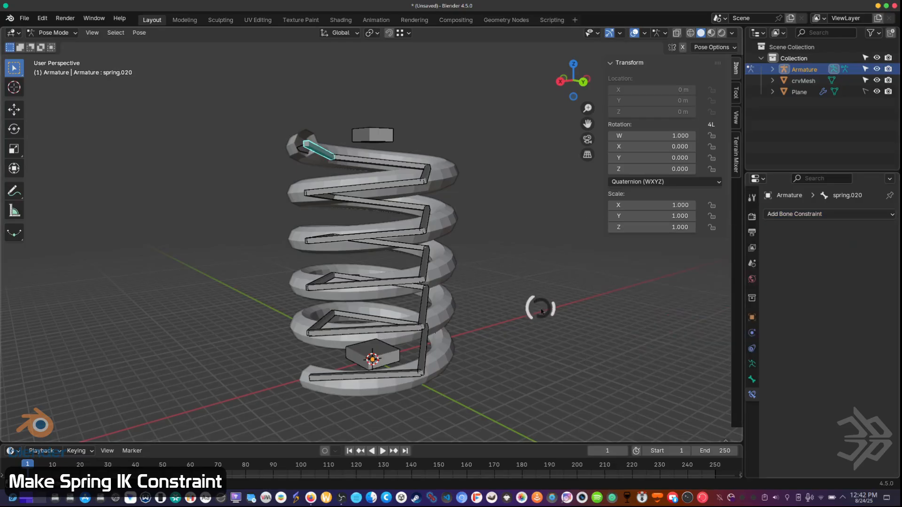
{"action": "key", "text": "shift+i"}
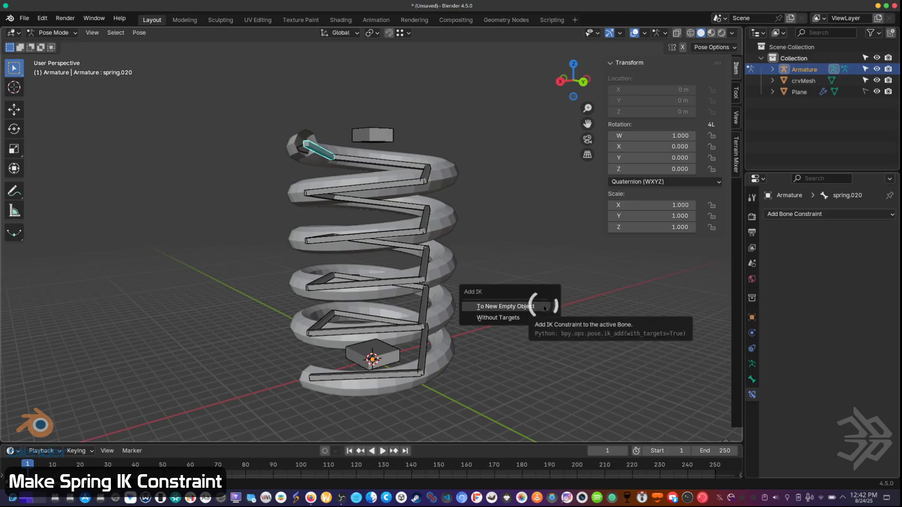
{"action": "left_click", "coordinate": [518, 319]}
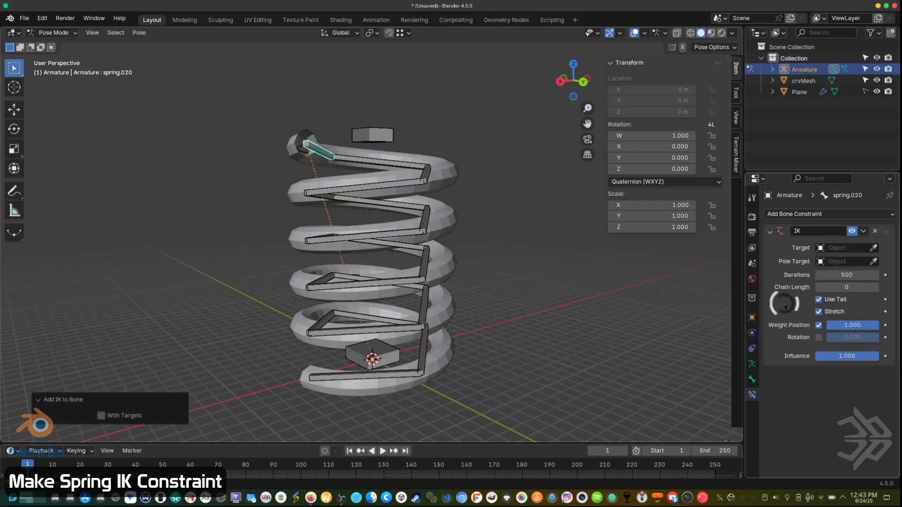
Step: Set the IK constraint's target to Armature and its target bone to springEnd
{"action": "left_click", "coordinate": [841, 247]}
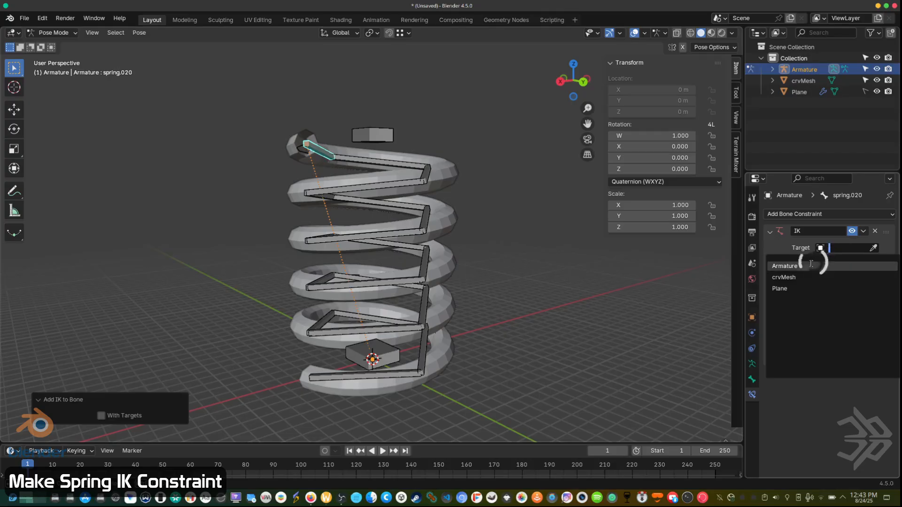
{"action": "left_click", "coordinate": [794, 266]}
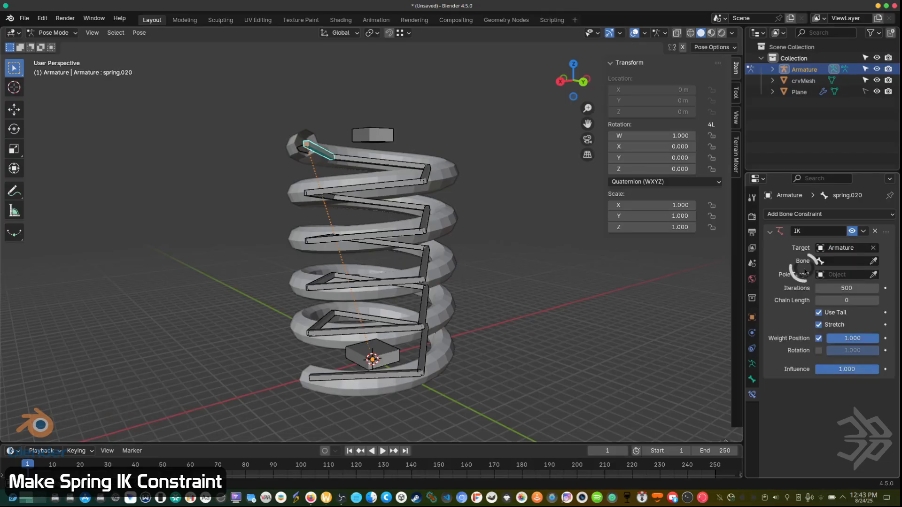
{"action": "left_click", "coordinate": [842, 261]}
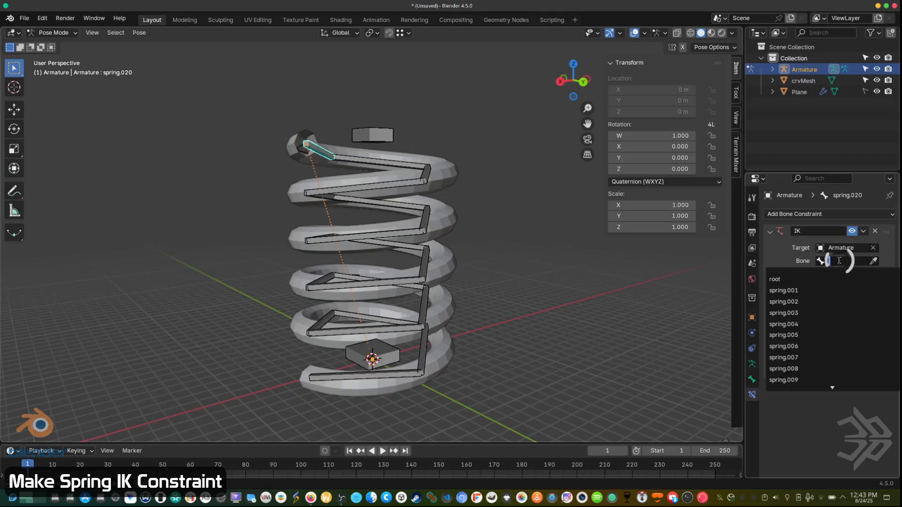
{"action": "type", "text": "en"}
{"action": "left_click", "coordinate": [814, 279]}
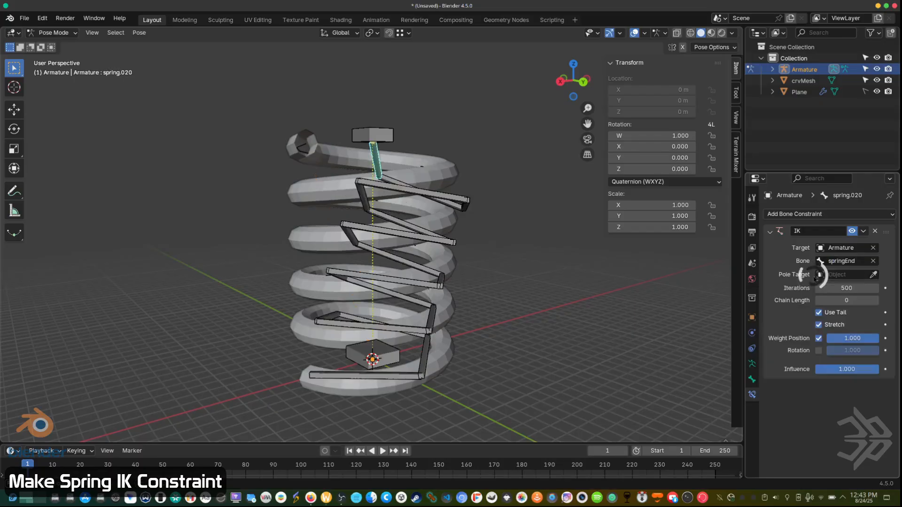
{"action": "middle_click_drag", "start_coordinate": [512, 277], "coordinate": [484, 262]}
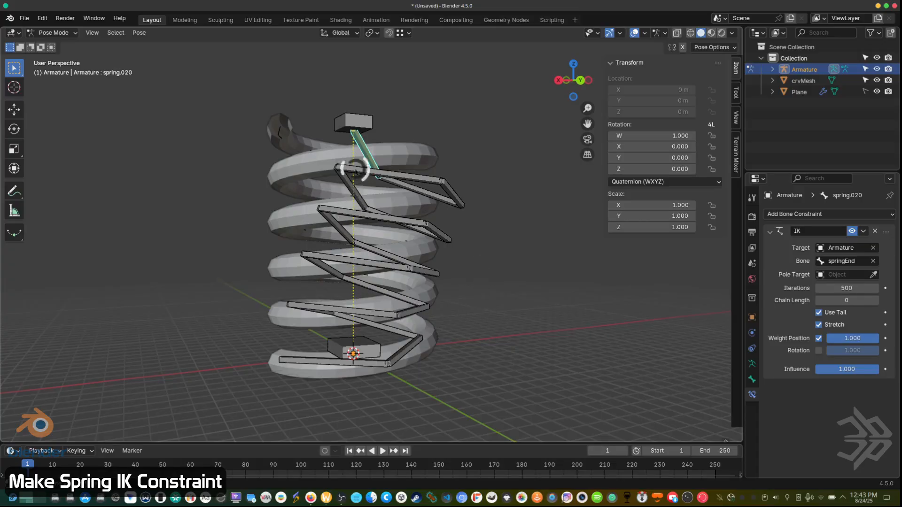
Step: Compare the coil chain's posed shape with its rest shape by switching between Pose Mode and Edit Mode
{"action": "key", "text": "Tab"}
{"action": "key", "text": "Tab"}
{"action": "key", "text": "Tab"}
{"action": "key", "text": "Tab"}
{"action": "key", "text": "Tab"}
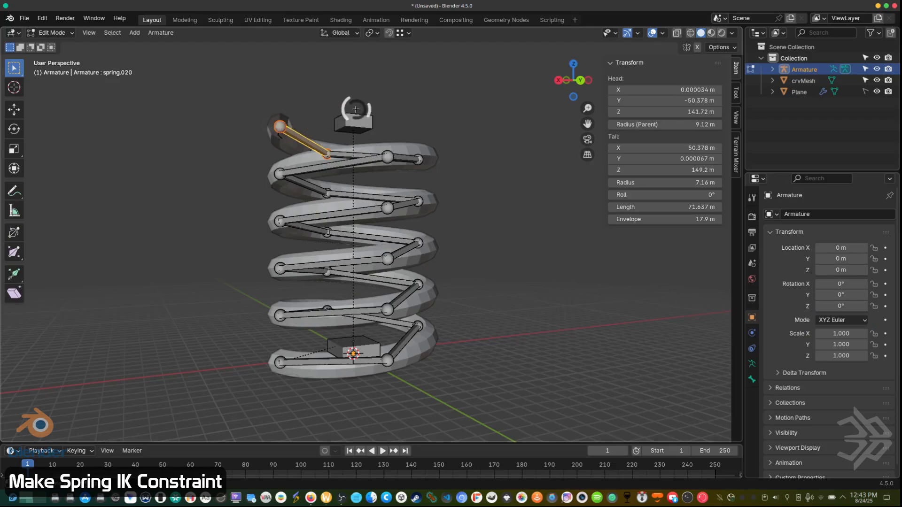
{"action": "middle_click_drag", "start_coordinate": [364, 118], "coordinate": [353, 142]}
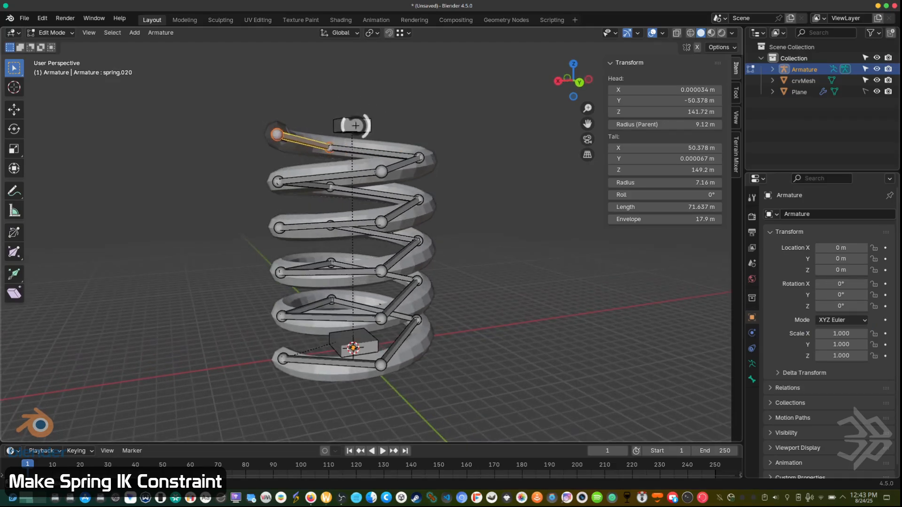
{"action": "middle_click_drag", "start_coordinate": [355, 130], "coordinate": [356, 128]}
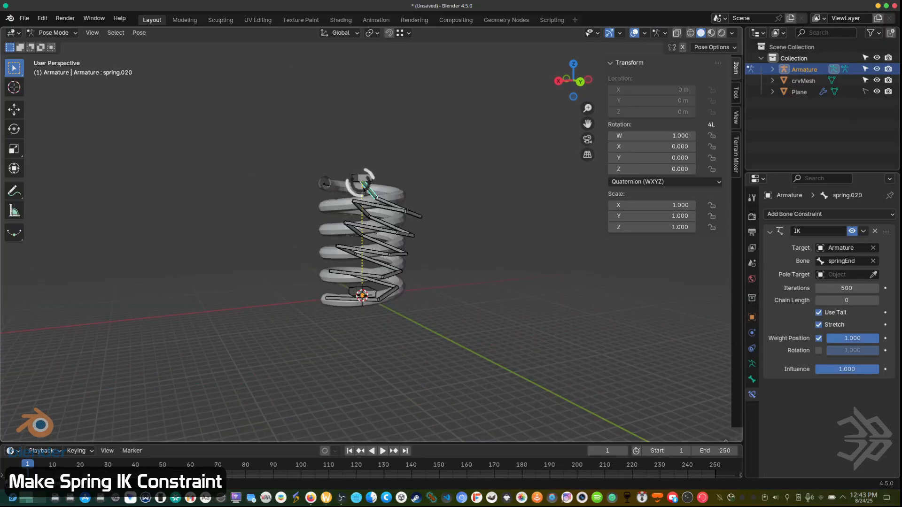
{"action": "scroll", "coordinate": [362, 179], "scroll_direction": "up", "scroll_amount": 6}
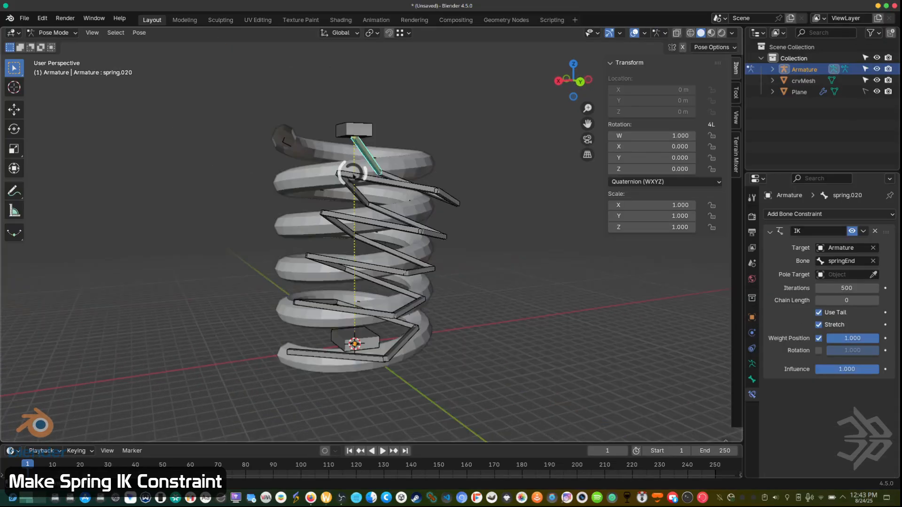
Step: In Edit Mode, extrude a bone about 44 m long from the tip of the topmost coil bone toward the spring's center
{"action": "key", "text": "Tab"}
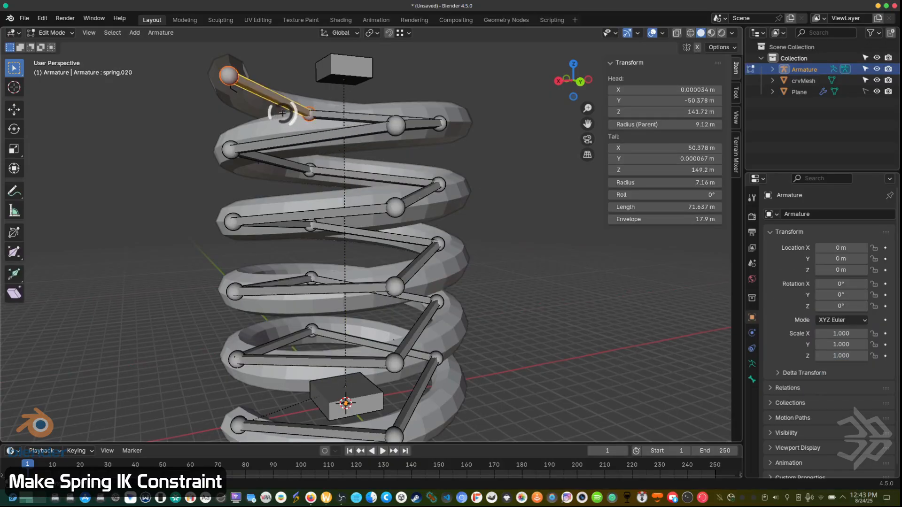
{"action": "left_click", "coordinate": [233, 77]}
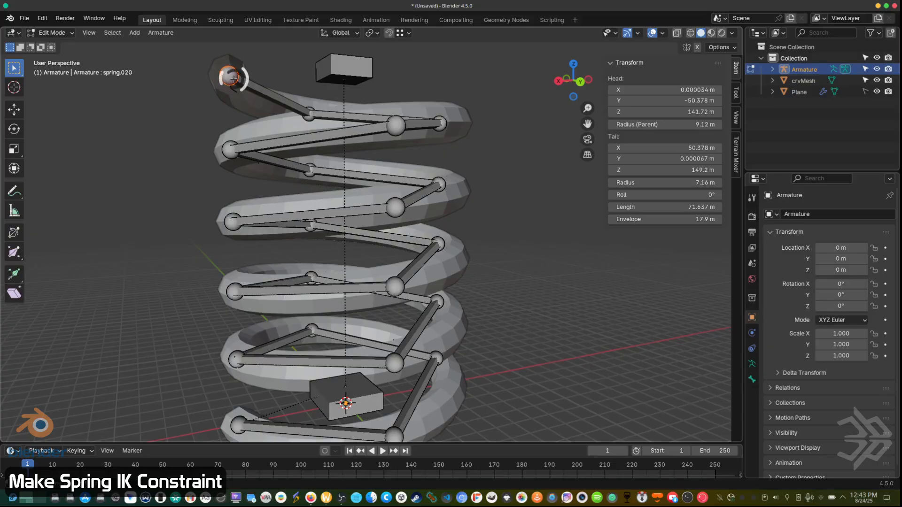
{"action": "key", "text": "e"}
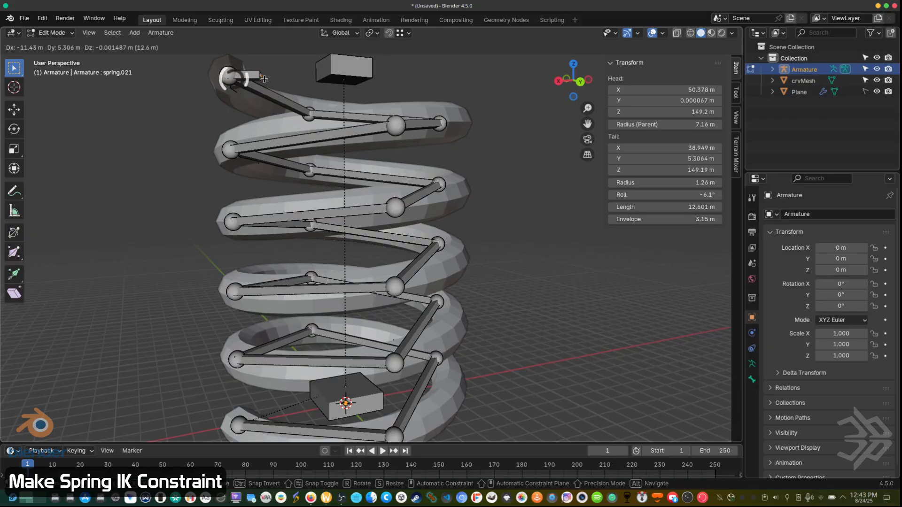
{"action": "left_click", "coordinate": [340, 83]}
{"action": "middle_click_drag", "start_coordinate": [352, 74], "coordinate": [413, 171]}
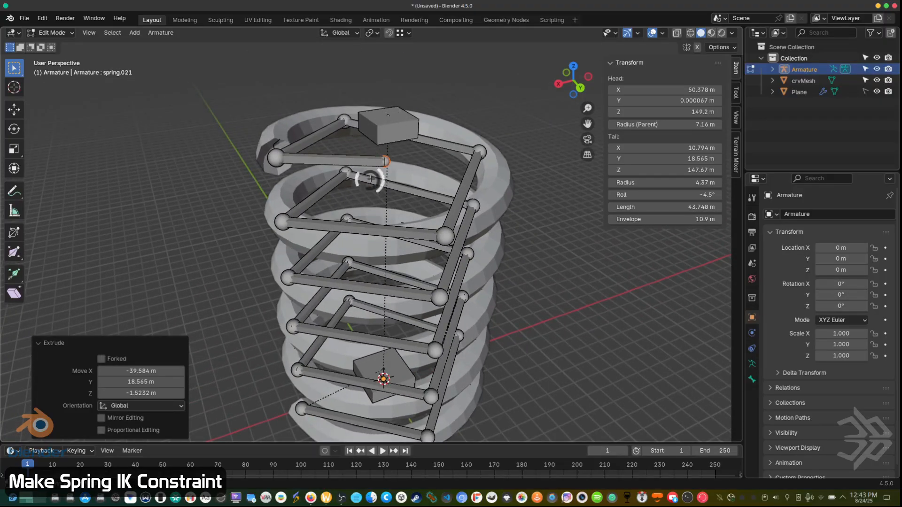
Step: Enable snapping and move the new bone's tail onto the head of springEnd at X 0, Y 0, Z 151.52 m
{"action": "left_click", "coordinate": [388, 33]}
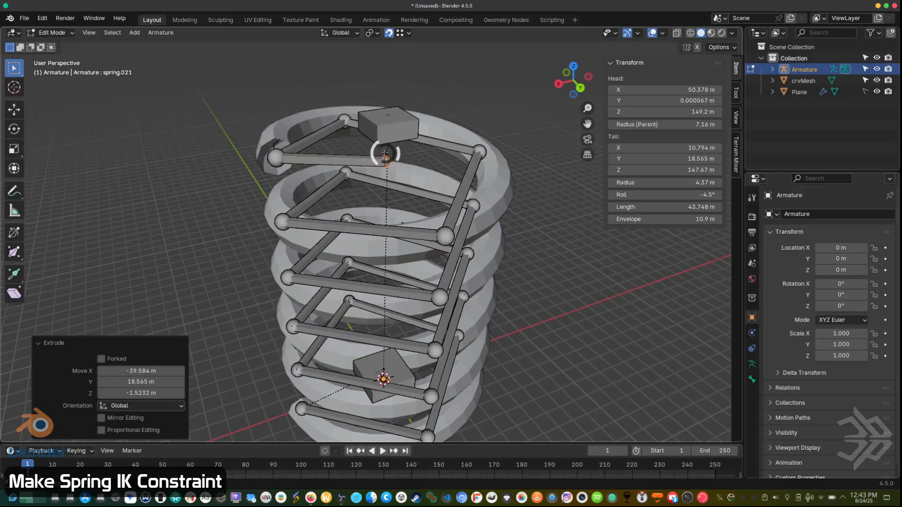
{"action": "key", "text": "g"}
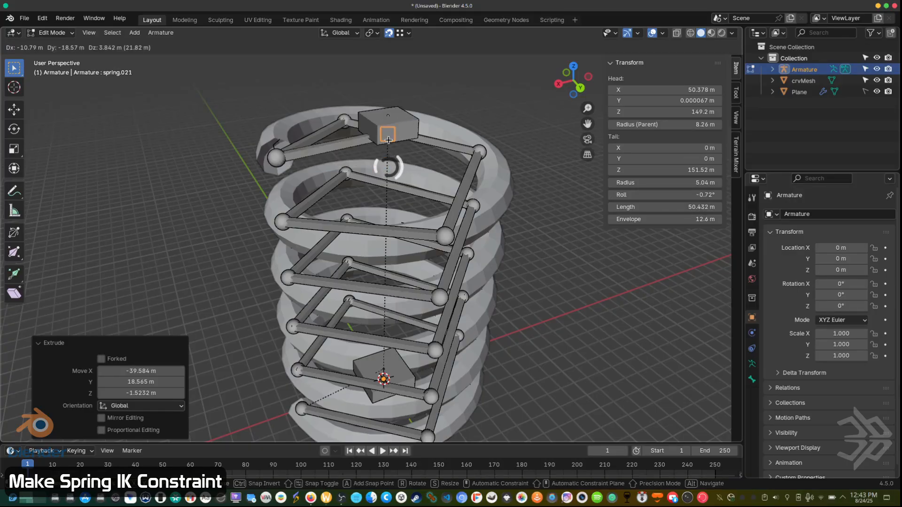
{"action": "left_click", "coordinate": [389, 139]}
{"action": "middle_click_drag", "start_coordinate": [399, 118], "coordinate": [438, 123]}
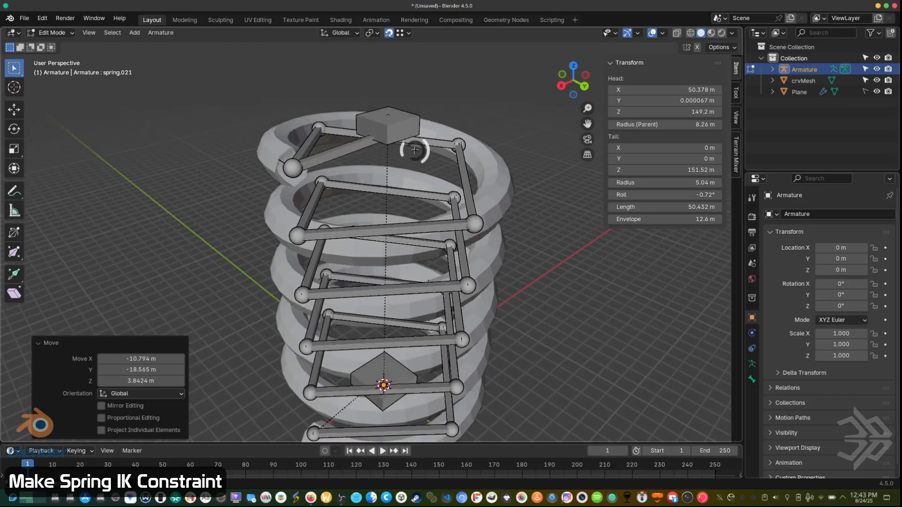
Step: Return to Pose Mode and remove the IK constraint from bone spring.020
{"action": "key", "text": "ctrl+Tab"}
{"action": "key", "text": "ctrl+Tab"}
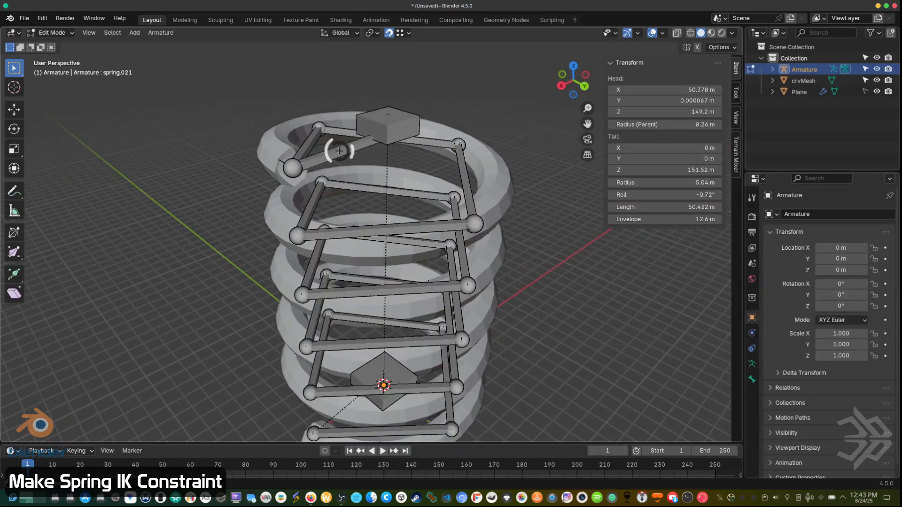
{"action": "key", "text": "ctrl+Tab"}
{"action": "left_click", "coordinate": [447, 159]}
{"action": "middle_click_drag", "start_coordinate": [447, 159], "coordinate": [292, 123]}
{"action": "middle_click_drag", "start_coordinate": [376, 110], "coordinate": [316, 121]}
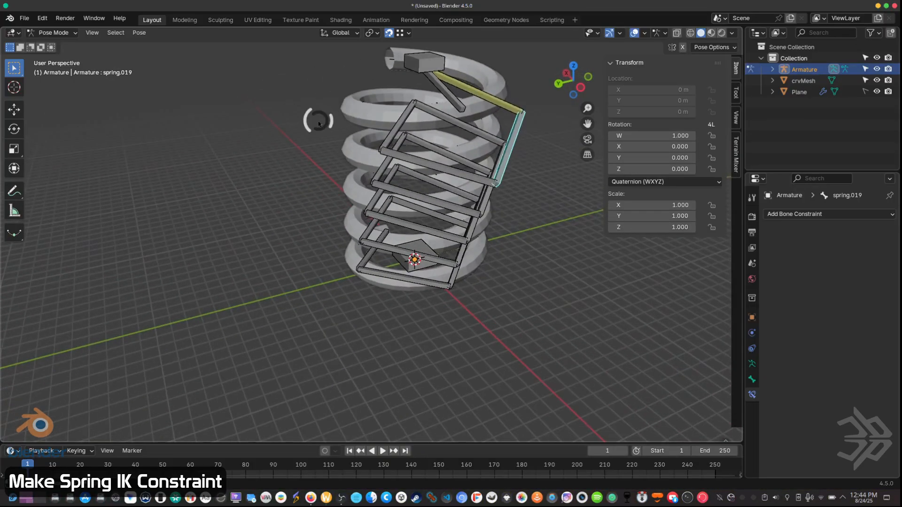
{"action": "left_click", "coordinate": [502, 106]}
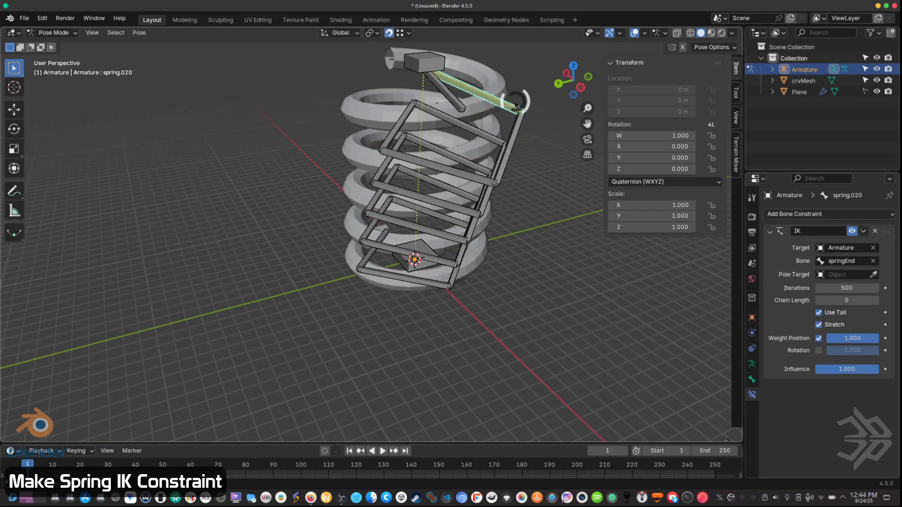
{"action": "left_click", "coordinate": [874, 231]}
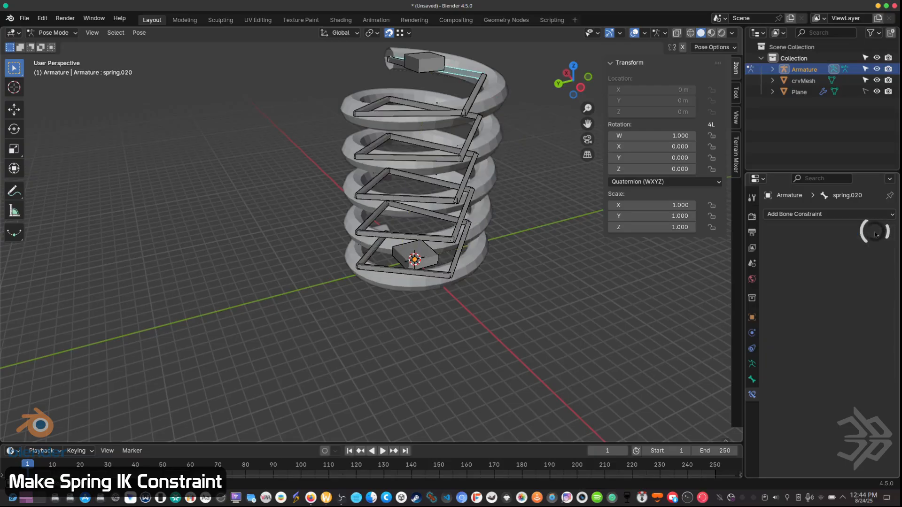
Step: Add an IK constraint without targets to the connecting bone spring.021 at the top of the chain
{"action": "middle_click_drag", "start_coordinate": [548, 241], "coordinate": [470, 289]}
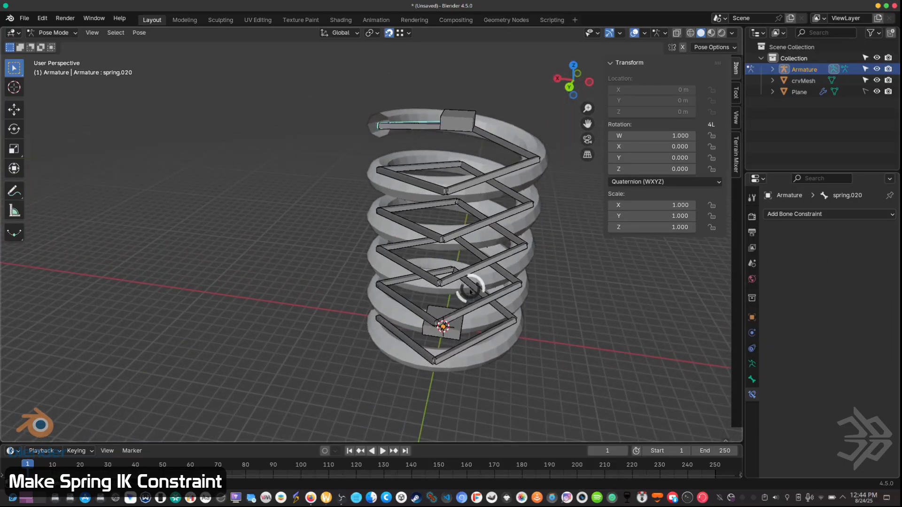
{"action": "left_click", "coordinate": [428, 128]}
{"action": "middle_click_drag", "start_coordinate": [403, 136], "coordinate": [427, 132]}
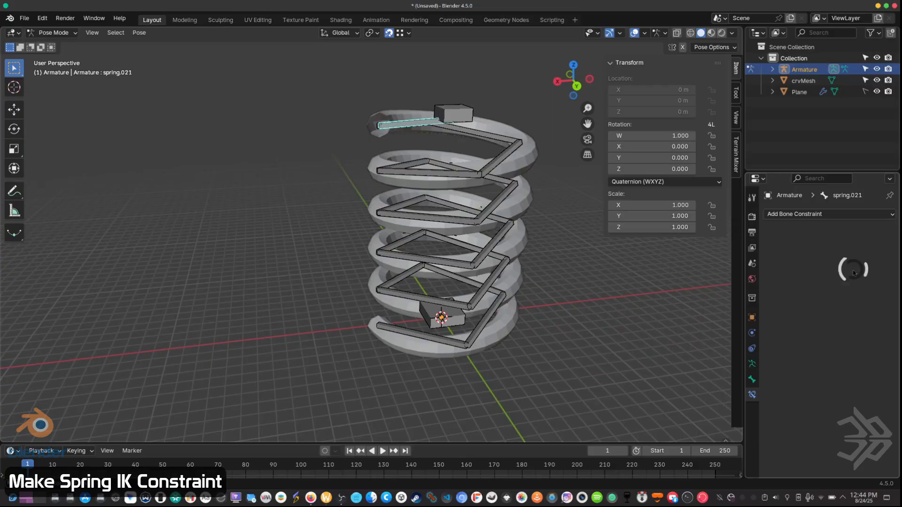
{"action": "key", "text": "shift+i"}
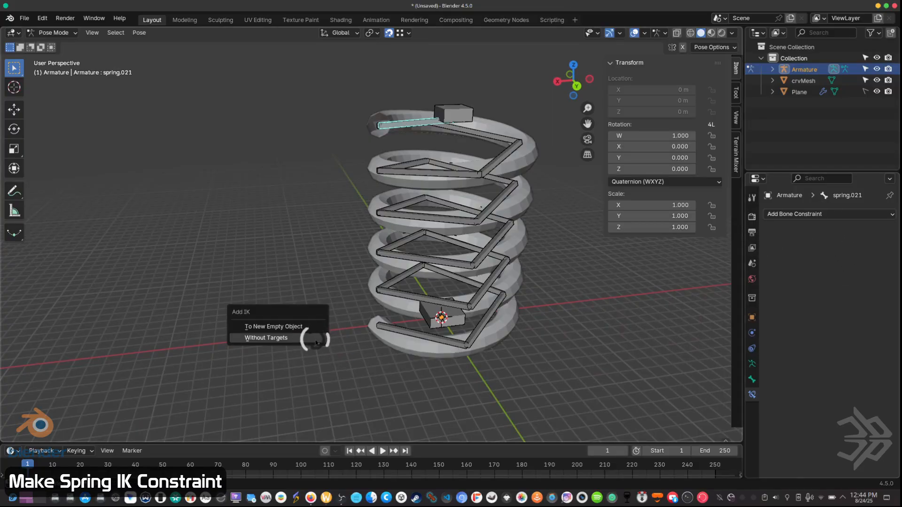
{"action": "left_click", "coordinate": [316, 340]}
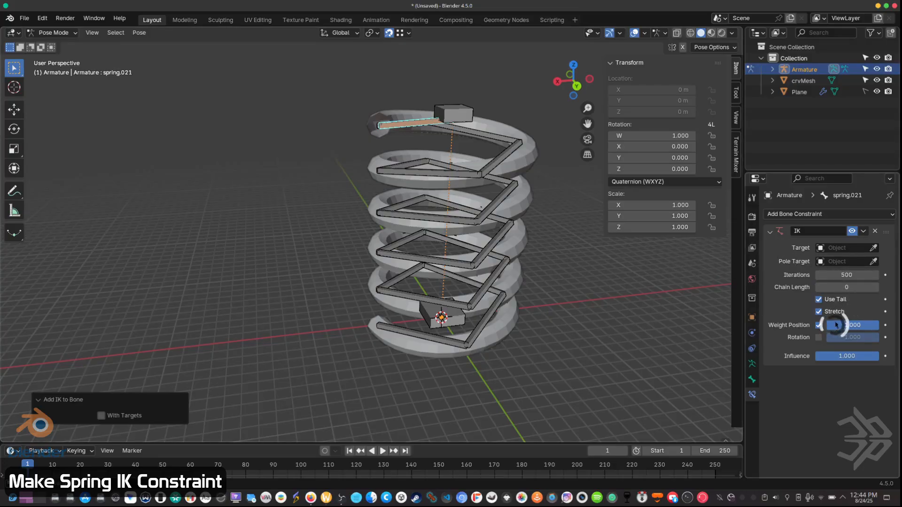
Step: Set the new IK constraint's target to Armature and its target bone to springEnd
{"action": "left_click", "coordinate": [843, 247]}
{"action": "left_click", "coordinate": [798, 262]}
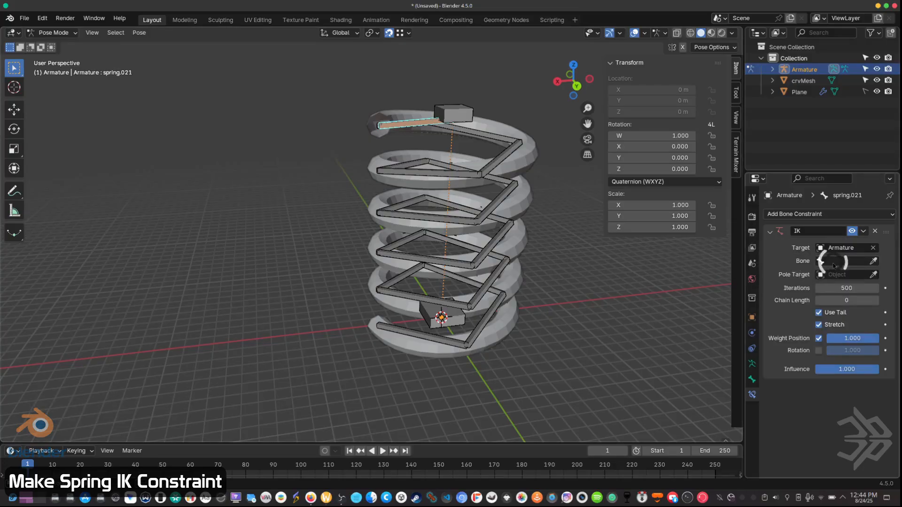
{"action": "left_click", "coordinate": [832, 261]}
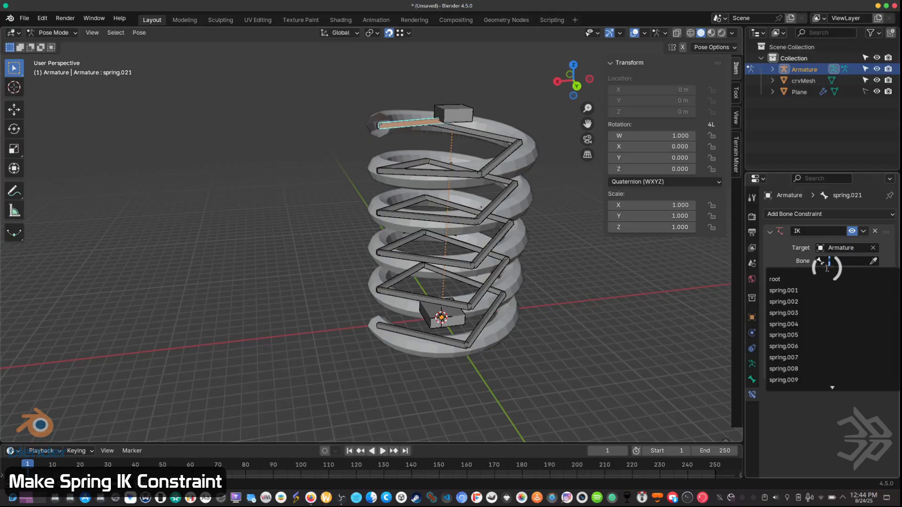
{"action": "type", "text": "en"}
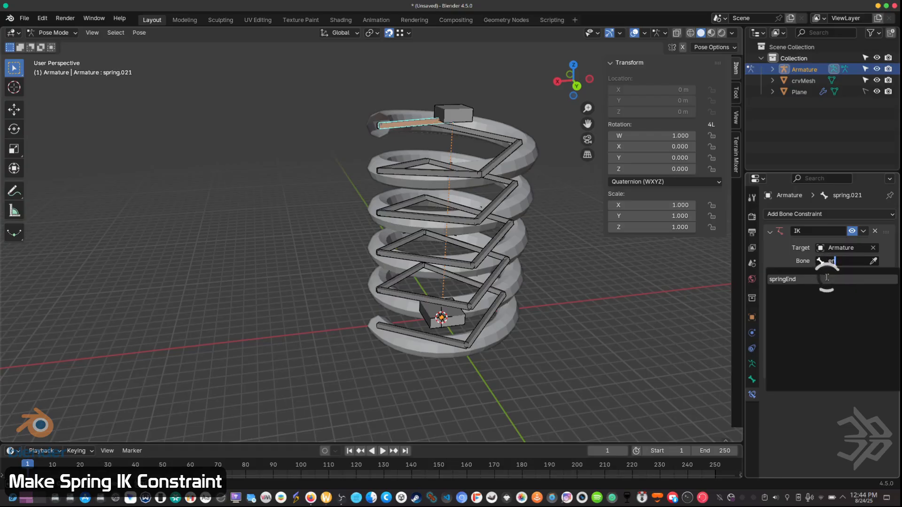
{"action": "left_click", "coordinate": [826, 279]}
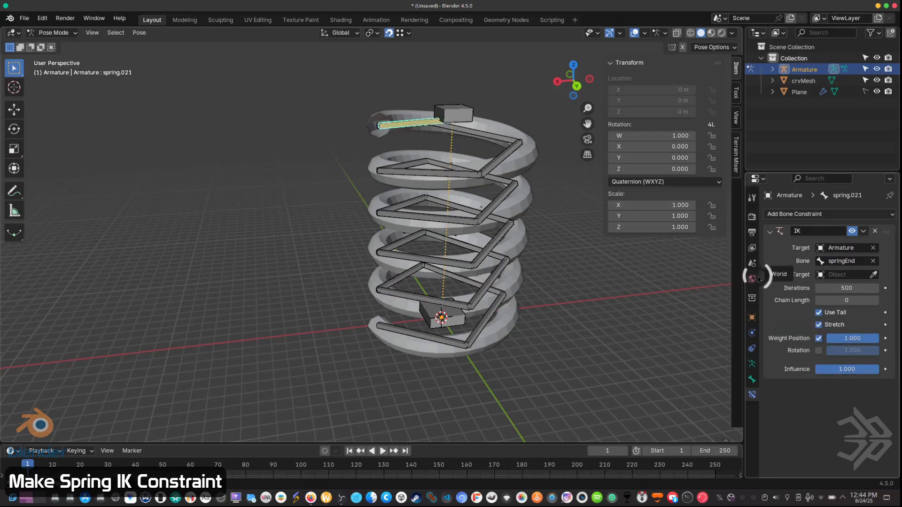
Step: Test the chain's IK by trial-moving springEnd freely and along the Z axis, cancelling each move
{"action": "middle_click_drag", "start_coordinate": [639, 286], "coordinate": [516, 260], "text": "shift"}
{"action": "middle_click_drag", "start_coordinate": [582, 320], "coordinate": [485, 298]}
{"action": "left_click", "coordinate": [388, 136]}
{"action": "middle_click_drag", "start_coordinate": [413, 161], "coordinate": [405, 253]}
{"action": "key", "text": "g"}
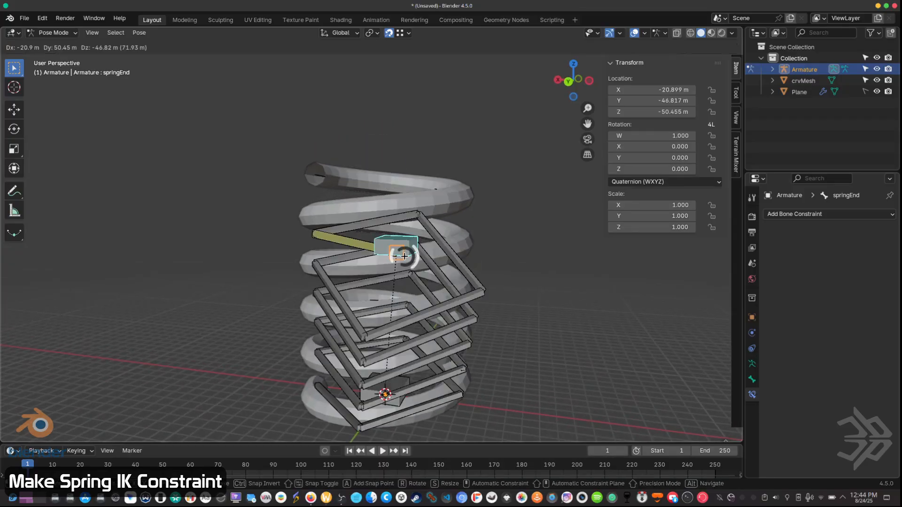
{"action": "key", "text": "z"}
{"action": "key", "text": "Escape"}
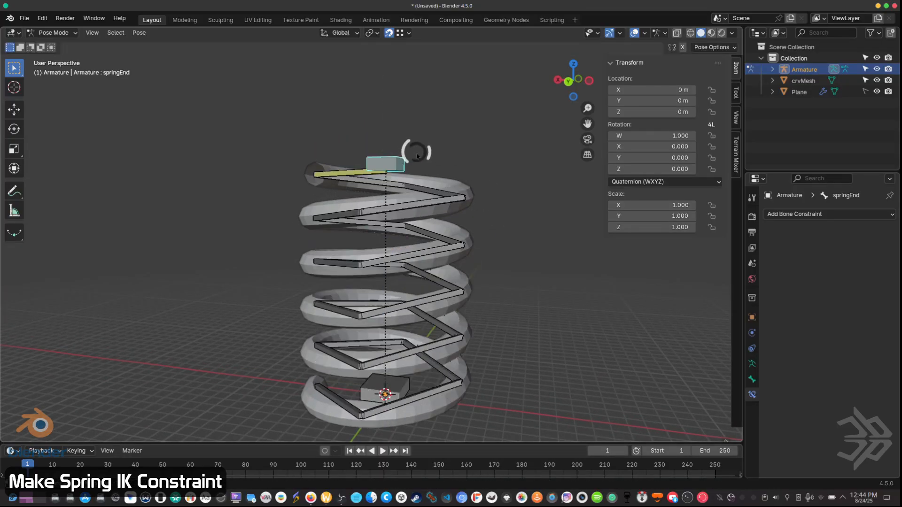
{"action": "key", "text": "g"}
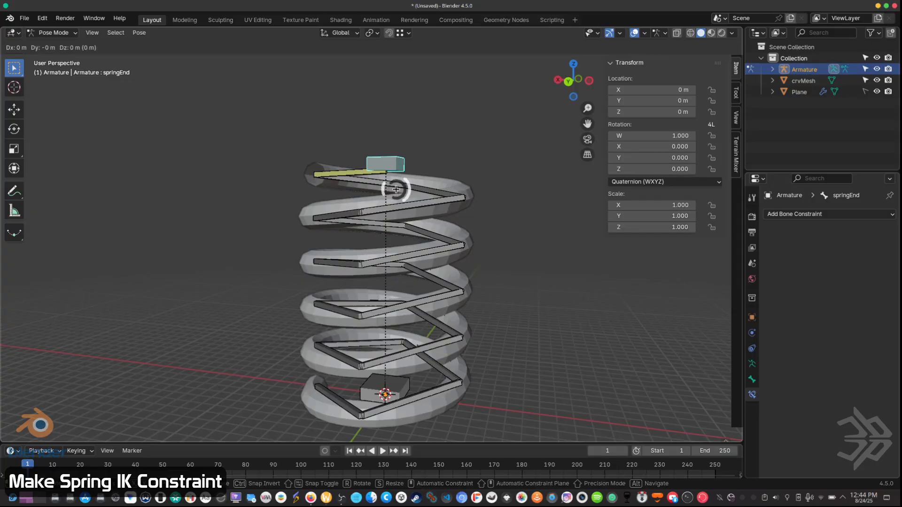
{"action": "key", "text": "z"}
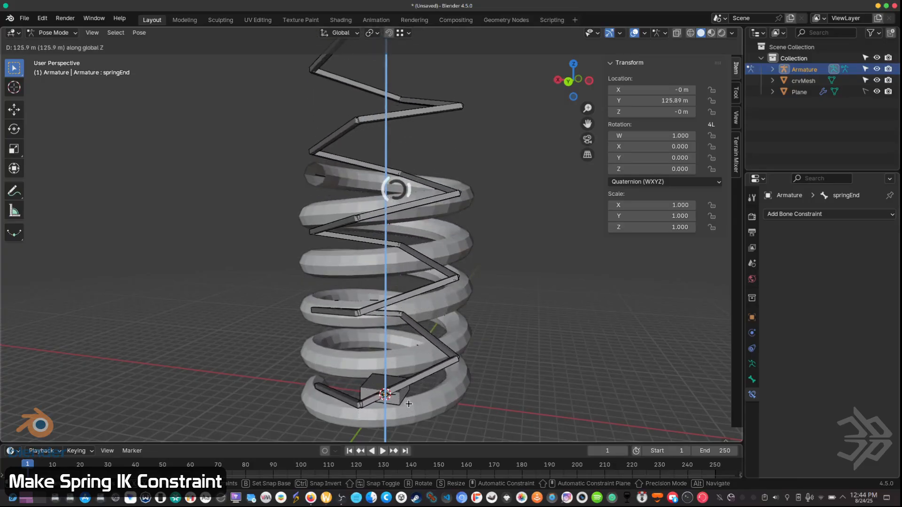
{"action": "right_click", "coordinate": [418, 33]}
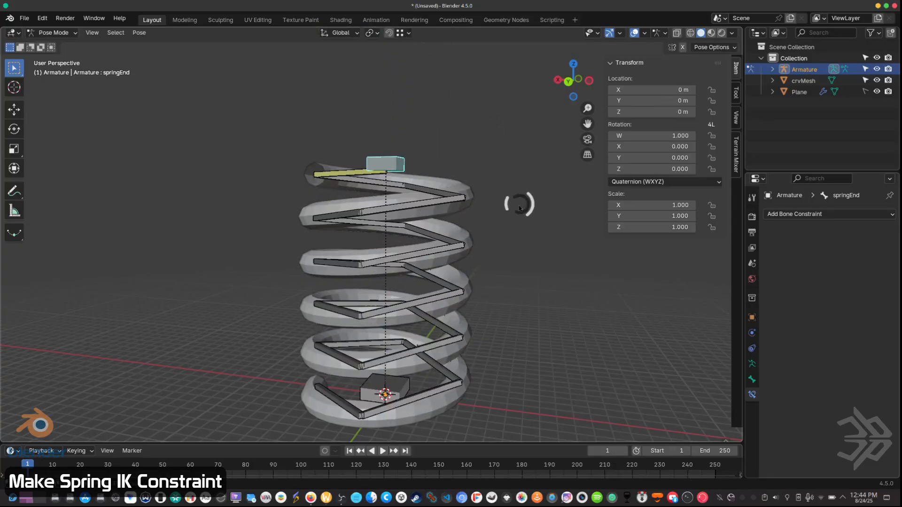
Step: Test the root bone by trial-scaling the whole rig down to about 0.33, and cancel the scaling
{"action": "middle_click_drag", "start_coordinate": [520, 206], "coordinate": [513, 143]}
{"action": "left_click", "coordinate": [403, 320]}
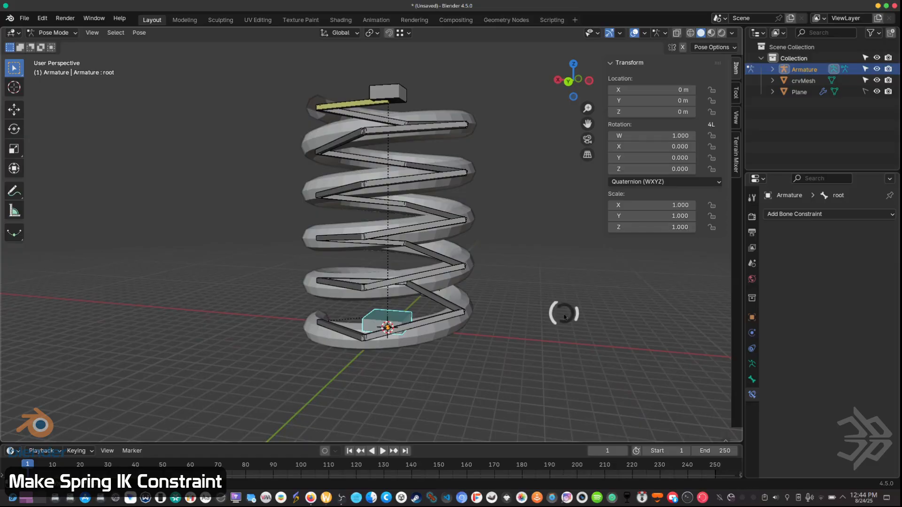
{"action": "key", "text": "s"}
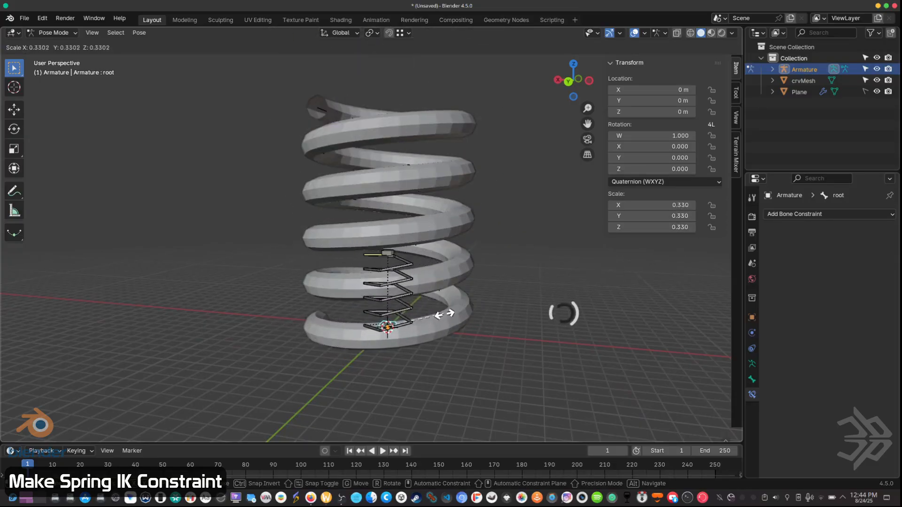
{"action": "right_click", "coordinate": [441, 318]}
{"action": "middle_click_drag", "start_coordinate": [413, 312], "coordinate": [409, 241]}
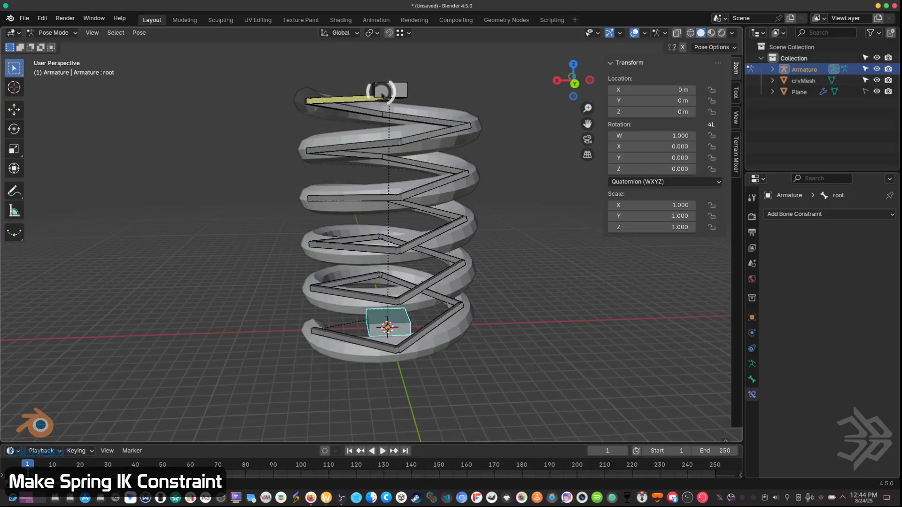
Step: Disable Deform on spring.021, the bone connecting the coil's tip to springEnd
{"action": "left_click", "coordinate": [383, 90]}
{"action": "left_click", "coordinate": [346, 108]}
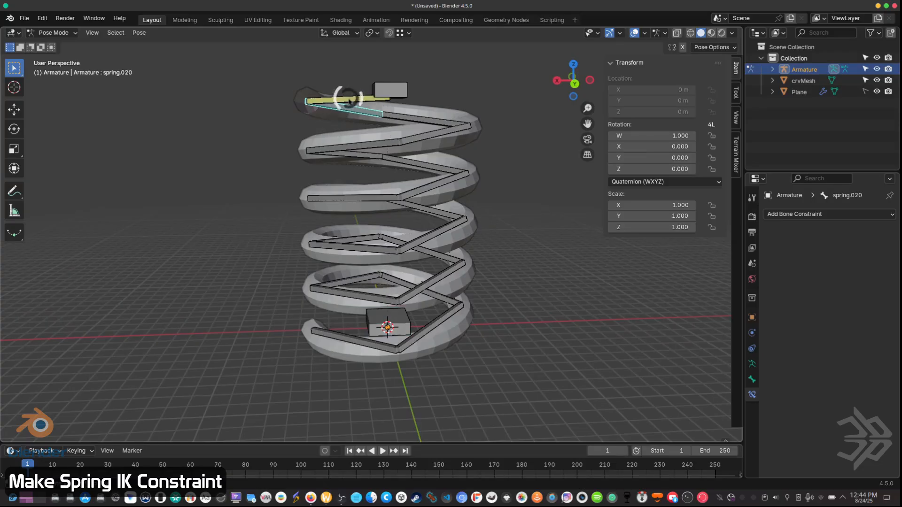
{"action": "left_click", "coordinate": [347, 100]}
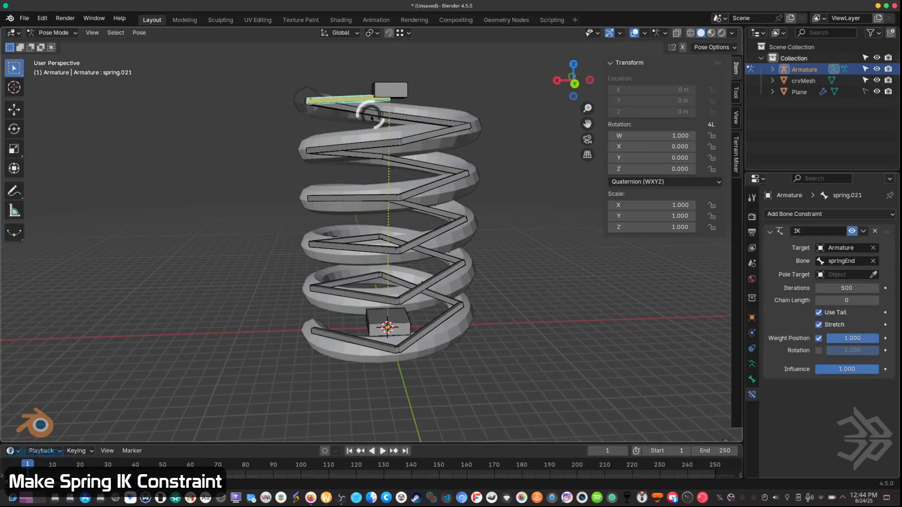
{"action": "left_click", "coordinate": [753, 379]}
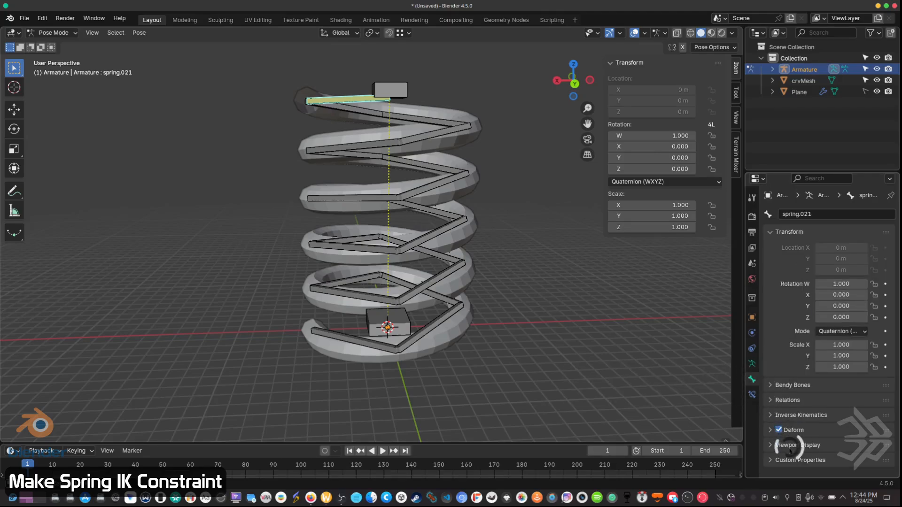
{"action": "middle_click_drag", "start_coordinate": [550, 303], "coordinate": [654, 318]}
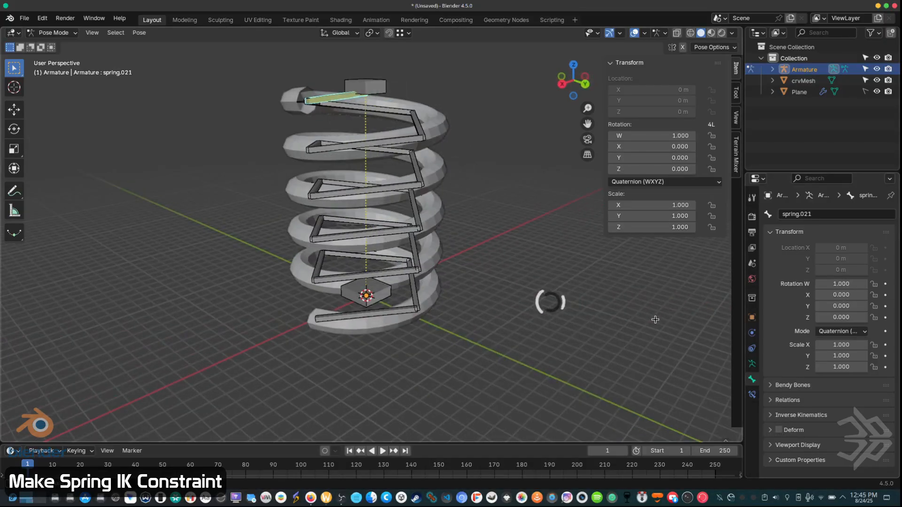
Step: Parent the spring mesh Plane to the Armature with automatic weights
{"action": "middle_click_drag", "start_coordinate": [520, 265], "coordinate": [366, 350], "text": "shift"}
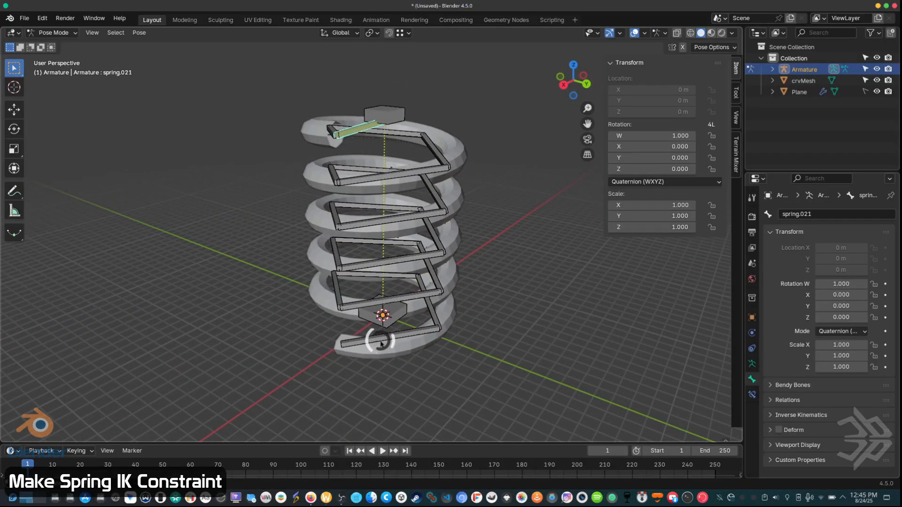
{"action": "key", "text": "ctrl+Tab"}
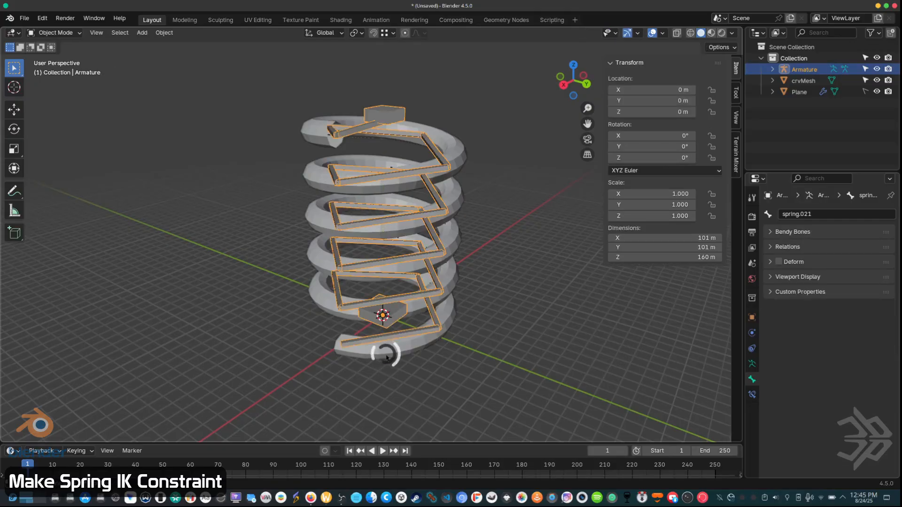
{"action": "left_click", "coordinate": [387, 356]}
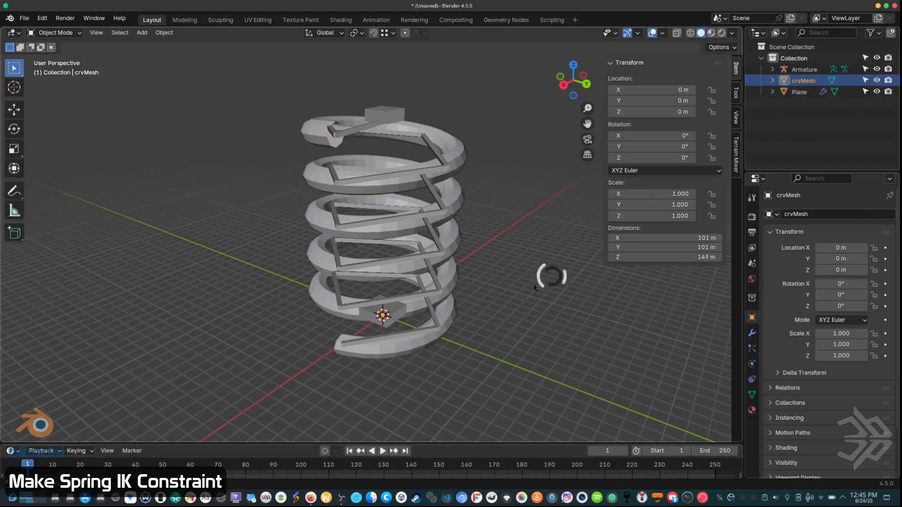
{"action": "left_click", "coordinate": [414, 334]}
{"action": "left_click", "coordinate": [415, 335], "text": "shift"}
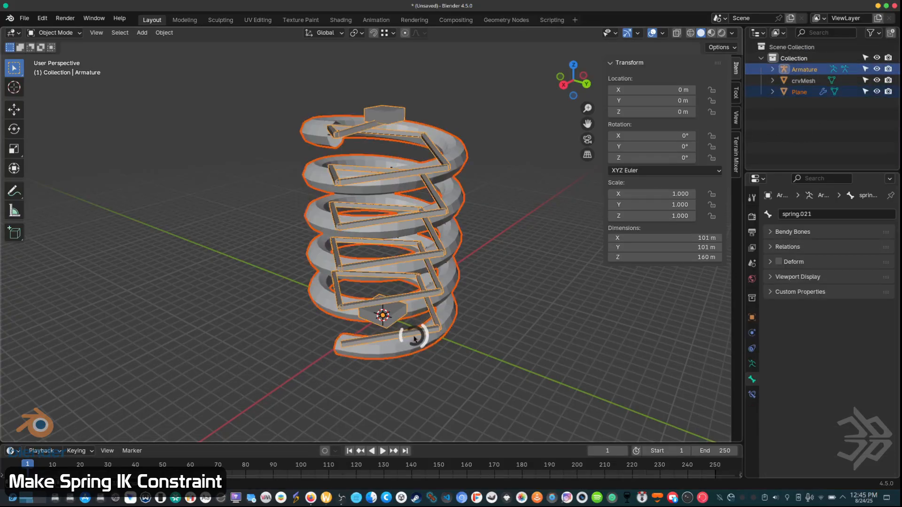
{"action": "key", "text": "ctrl+p"}
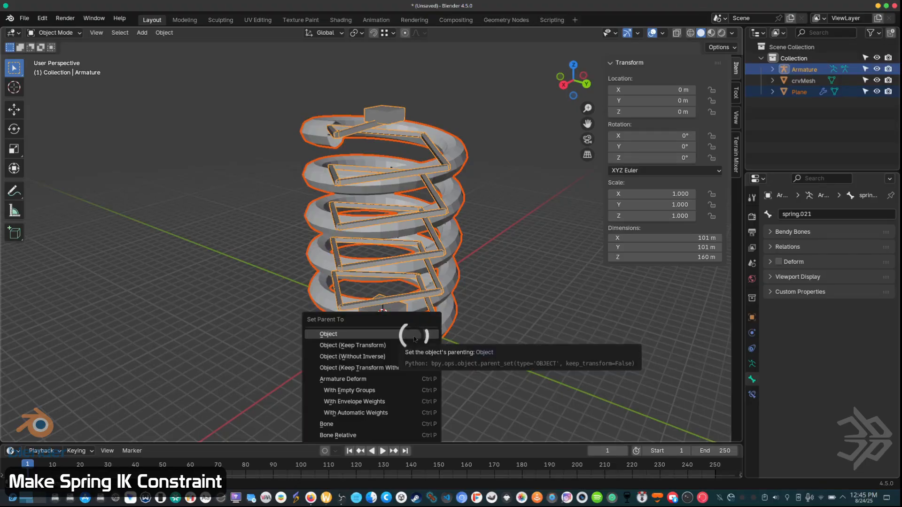
{"action": "left_click", "coordinate": [394, 414]}
{"action": "right_click", "coordinate": [395, 412]}
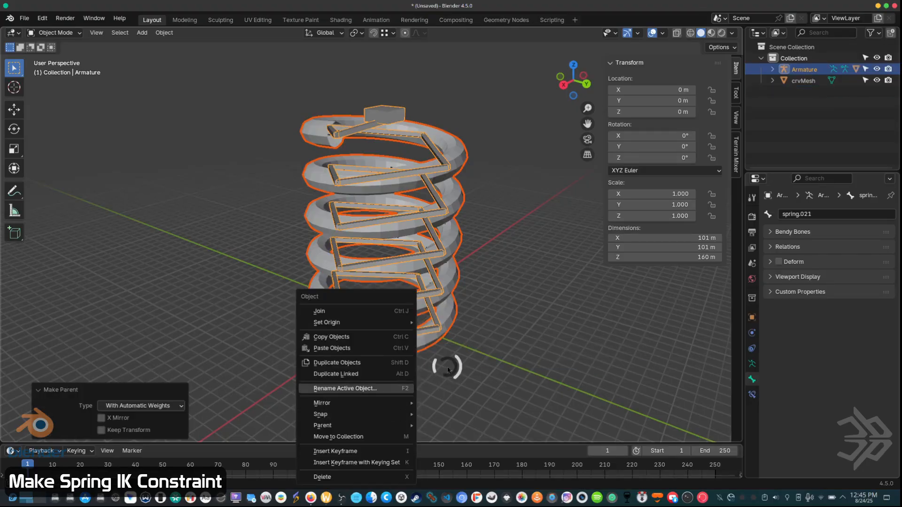
{"action": "left_click", "coordinate": [396, 118]}
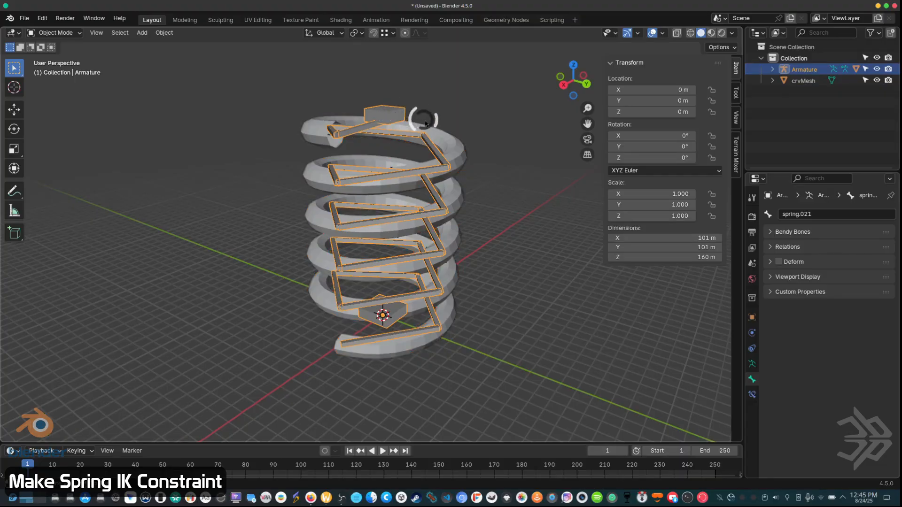
Step: Raise the springEnd bone about 146 m along the global Z axis in Pose Mode and inspect the stretched coil
{"action": "key", "text": "ctrl+Tab"}
{"action": "left_click", "coordinate": [387, 114]}
{"action": "middle_click_drag", "start_coordinate": [472, 202], "coordinate": [307, 188]}
{"action": "scroll", "coordinate": [336, 218], "scroll_direction": "down", "scroll_amount": 3}
{"action": "key", "text": "g"}
{"action": "key", "text": "z"}
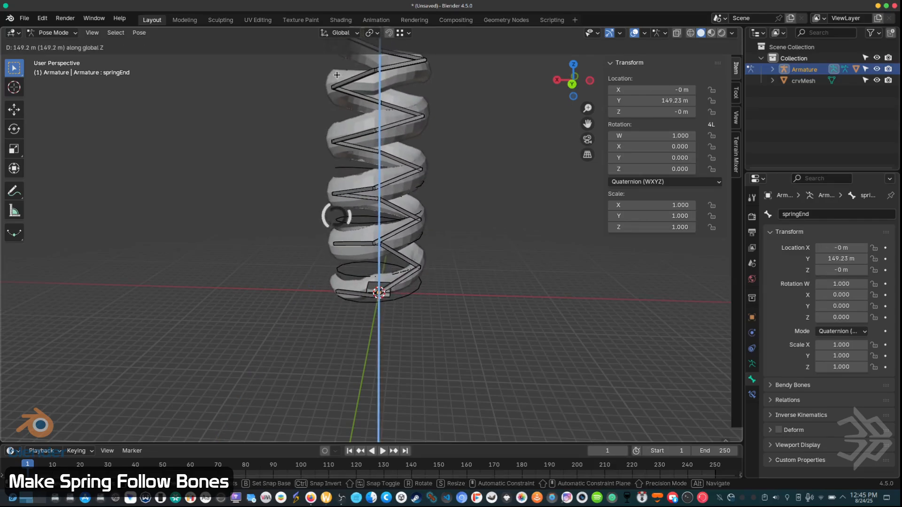
{"action": "left_click", "coordinate": [358, 94]}
{"action": "middle_click_drag", "start_coordinate": [405, 138], "coordinate": [536, 224]}
{"action": "middle_click_drag", "start_coordinate": [538, 256], "coordinate": [656, 299]}
{"action": "mouse_move", "coordinate": [455, 182]}
{"action": "middle_mouse_down"}
{"action": "mouse_move", "coordinate": [383, 140]}
{"action": "mouse_move", "coordinate": [127, 145]}
{"action": "mouse_move", "coordinate": [162, 126]}
{"action": "mouse_move", "coordinate": [334, 165]}
{"action": "mouse_move", "coordinate": [529, 145]}
{"action": "mouse_move", "coordinate": [557, 155]}
{"action": "middle_mouse_up"}
{"action": "key", "text": "shift+z"}
{"action": "mouse_move", "coordinate": [475, 216]}
{"action": "middle_mouse_down"}
{"action": "mouse_move", "coordinate": [124, 244]}
{"action": "mouse_move", "coordinate": [173, 225]}
{"action": "mouse_move", "coordinate": [310, 218]}
{"action": "middle_mouse_up"}
{"action": "key", "text": "shift+z"}
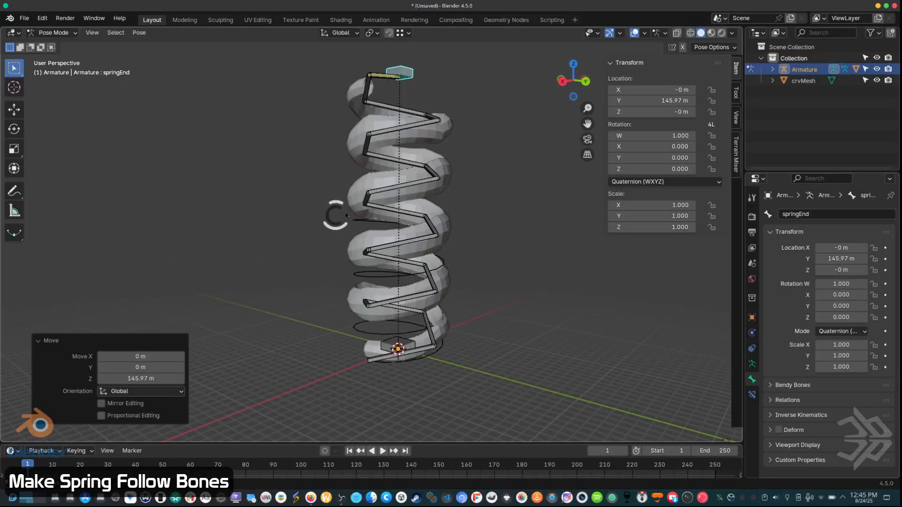
Step: Enable Preserve Volume in the spring mesh's Armature modifier
{"action": "left_click", "coordinate": [452, 176]}
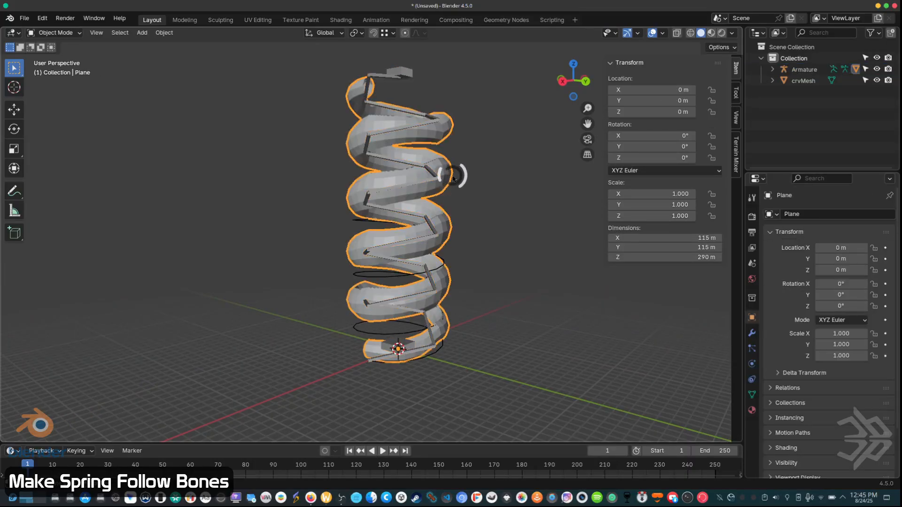
{"action": "left_click", "coordinate": [752, 332]}
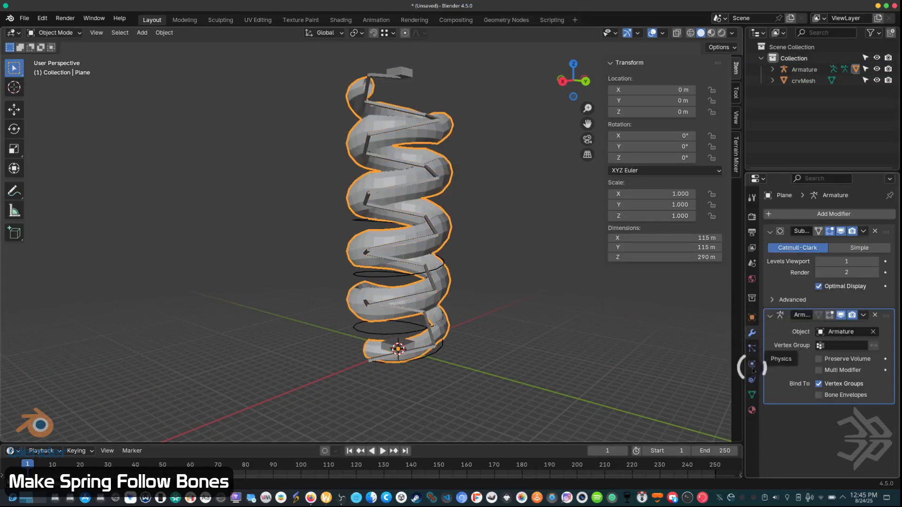
{"action": "left_click", "coordinate": [847, 359]}
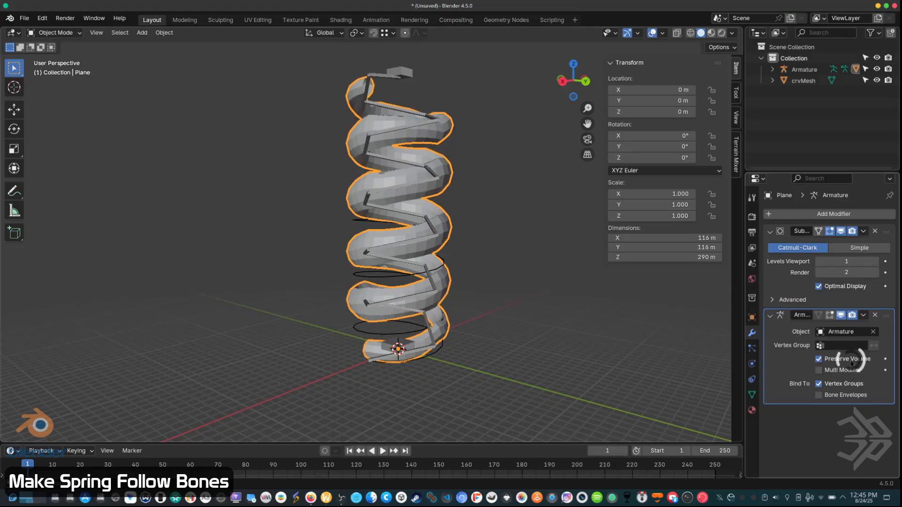
Step: Move the Armature modifier above the Subdivision modifier in the stack and collapse the Subdivision settings
{"action": "left_click_drag", "start_coordinate": [883, 322], "coordinate": [859, 211]}
{"action": "middle_click_drag", "start_coordinate": [374, 322], "coordinate": [553, 339]}
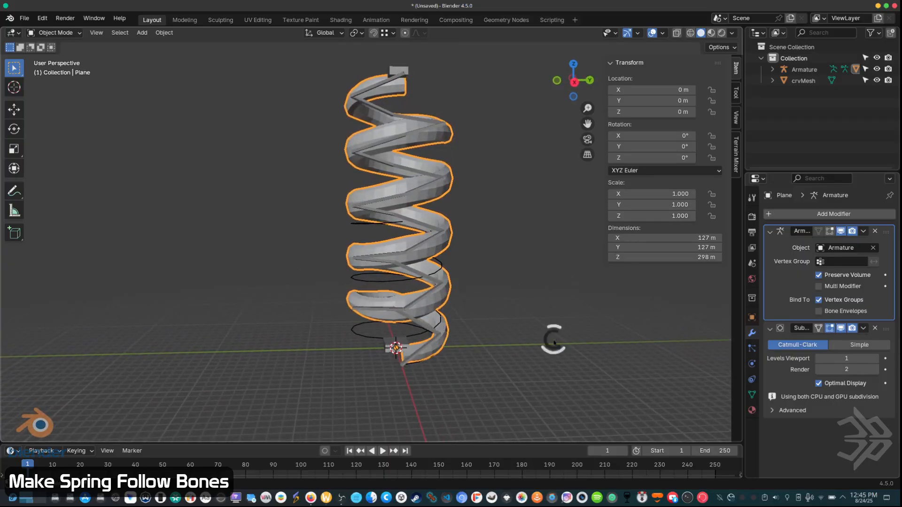
{"action": "left_click", "coordinate": [771, 332]}
{"action": "middle_click_drag", "start_coordinate": [382, 268], "coordinate": [334, 283]}
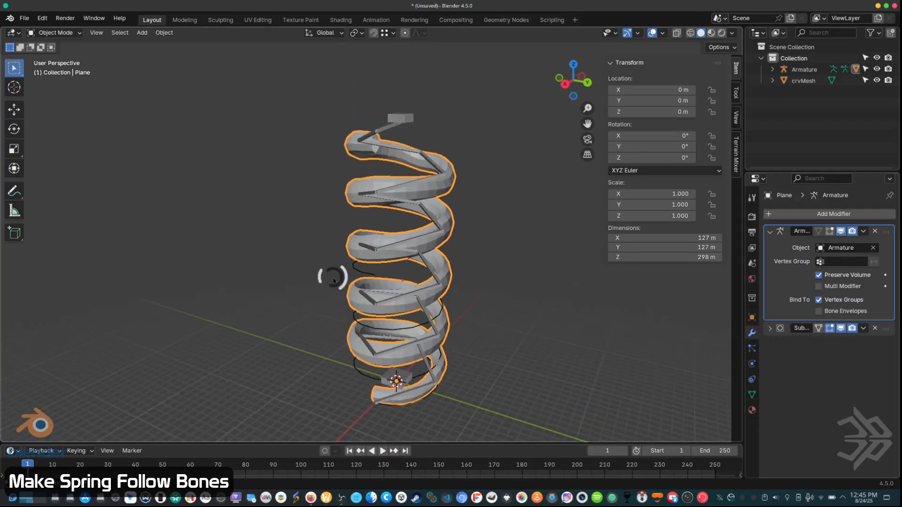
Step: Put the spring mesh in Weight Paint mode with vertex selection masking, the Select tool and see-through wireframe display
{"action": "left_click", "coordinate": [402, 119]}
{"action": "left_click", "coordinate": [406, 168]}
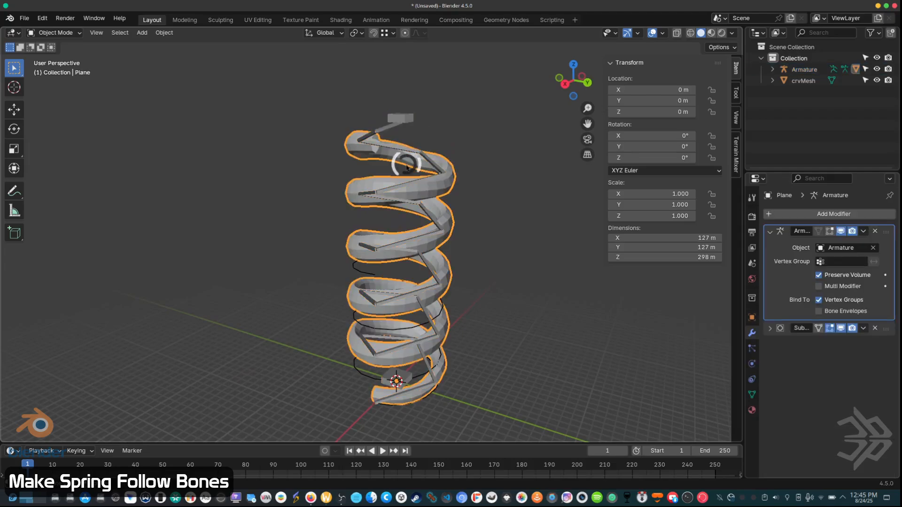
{"action": "key", "text": "ctrl+Tab"}
{"action": "mouse_move", "coordinate": [357, 178]}
{"action": "middle_mouse_down"}
{"action": "mouse_move", "coordinate": [195, 191]}
{"action": "mouse_move", "coordinate": [201, 173]}
{"action": "mouse_move", "coordinate": [155, 173]}
{"action": "middle_mouse_up"}
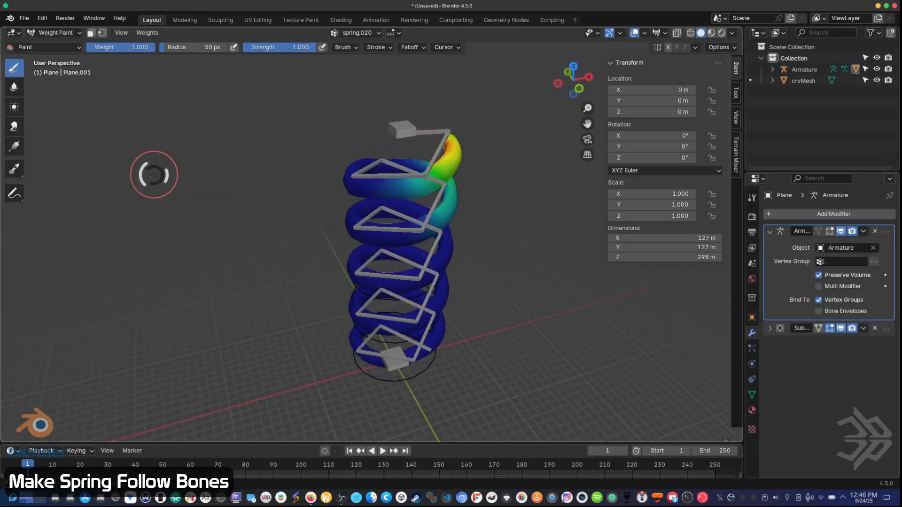
{"action": "middle_click_drag", "start_coordinate": [519, 197], "coordinate": [234, 154]}
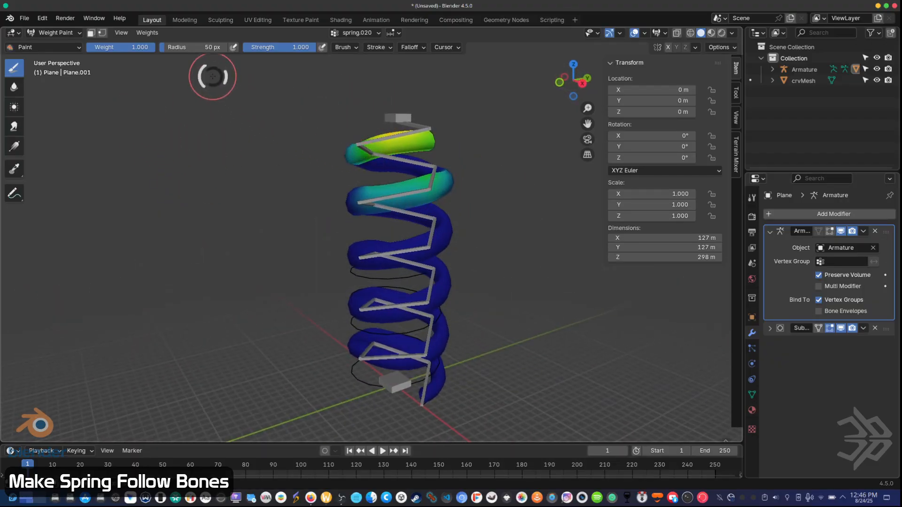
{"action": "left_click", "coordinate": [102, 33]}
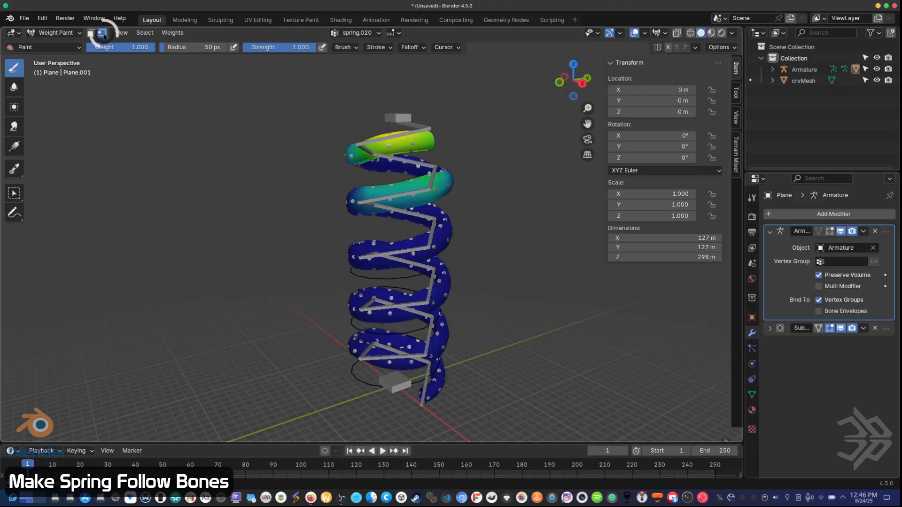
{"action": "left_click", "coordinate": [14, 194]}
{"action": "middle_click_drag", "start_coordinate": [402, 268], "coordinate": [390, 305], "text": "shift"}
{"action": "key", "text": "alt+z"}
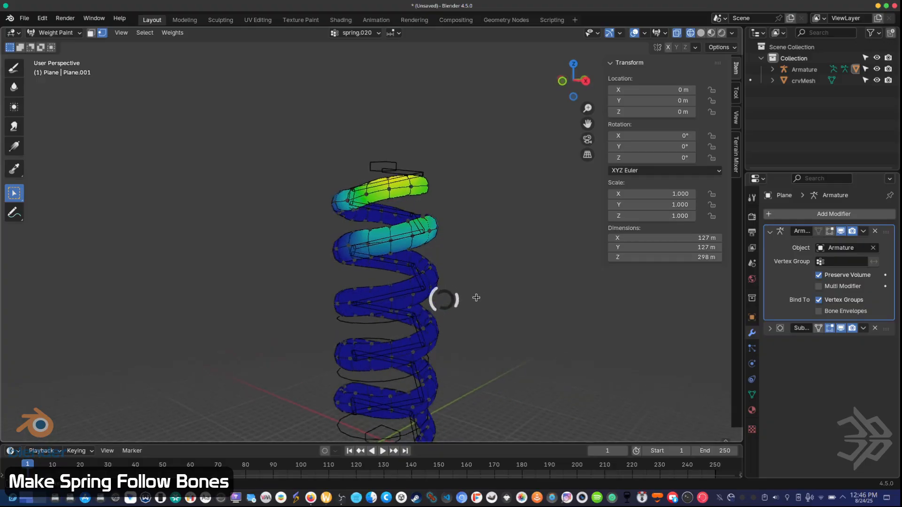
Step: Select the vertices of the coils below the top turn and remove them from vertex group spring.020
{"action": "left_click_drag", "start_coordinate": [552, 307], "coordinate": [235, 213]}
{"action": "middle_click_drag", "start_coordinate": [507, 390], "coordinate": [439, 390]}
{"action": "left_click_drag", "start_coordinate": [513, 350], "coordinate": [304, 211]}
{"action": "left_click_drag", "start_coordinate": [482, 288], "coordinate": [352, 223]}
{"action": "left_click", "coordinate": [812, 366]}
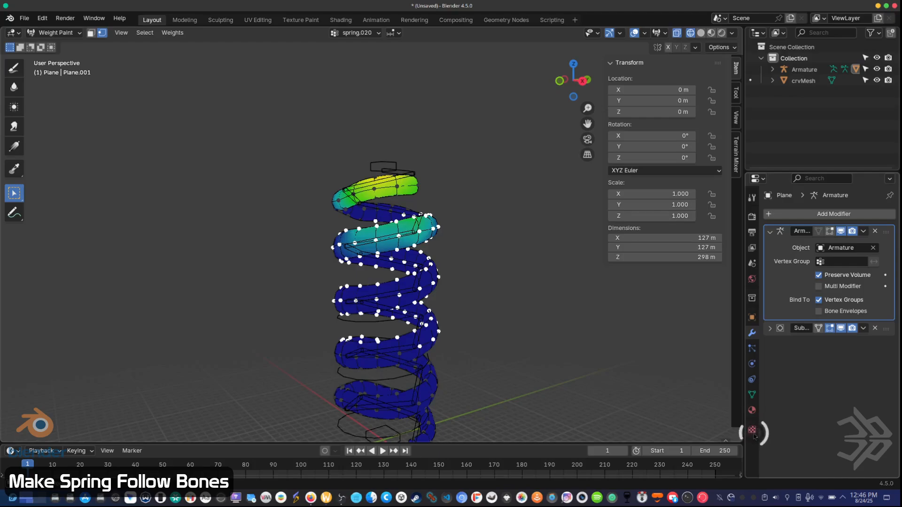
{"action": "left_click", "coordinate": [748, 393]}
{"action": "left_click", "coordinate": [794, 287]}
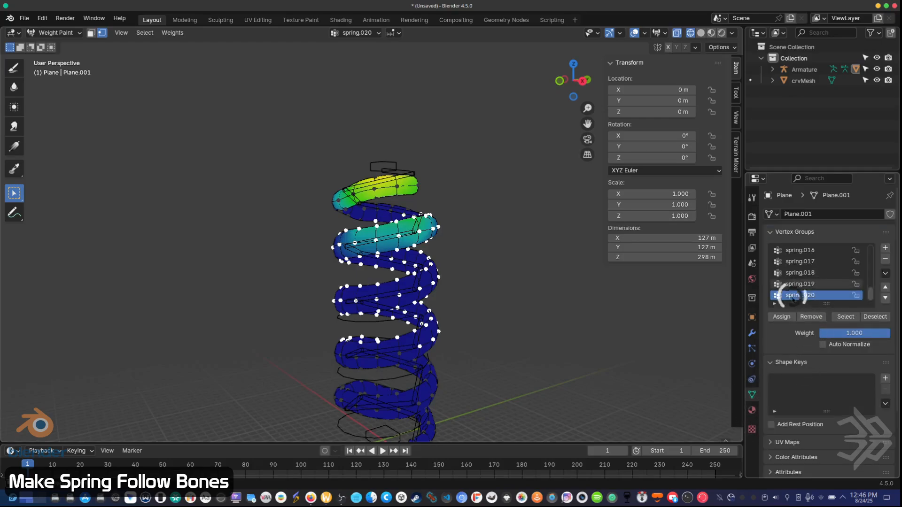
{"action": "left_click", "coordinate": [813, 317]}
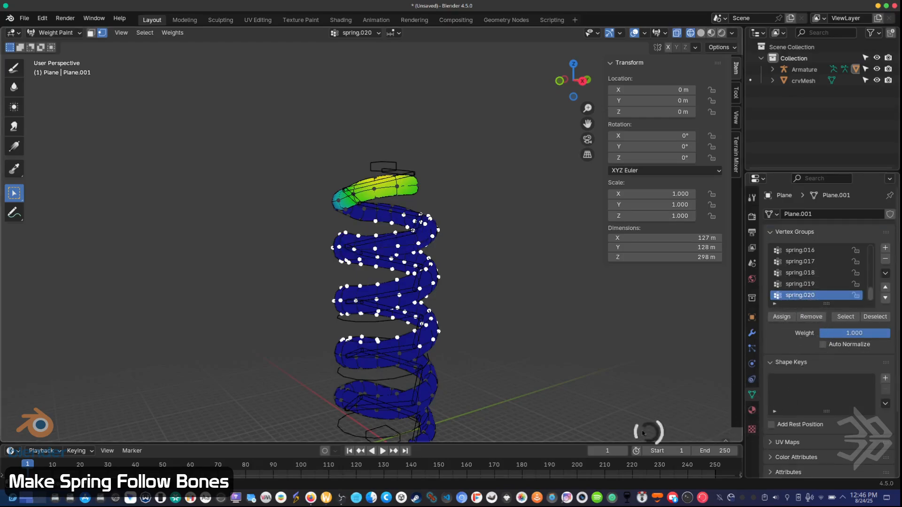
Step: Remove the stray weighted vertices on the coils below the top turn from vertex group spring.019
{"action": "middle_click_drag", "start_coordinate": [492, 339], "coordinate": [490, 336]}
{"action": "left_click", "coordinate": [800, 292]}
{"action": "left_click", "coordinate": [800, 284]}
{"action": "middle_click_drag", "start_coordinate": [390, 345], "coordinate": [372, 343]}
{"action": "left_click_drag", "start_coordinate": [480, 302], "coordinate": [241, 227]}
{"action": "left_click", "coordinate": [780, 341]}
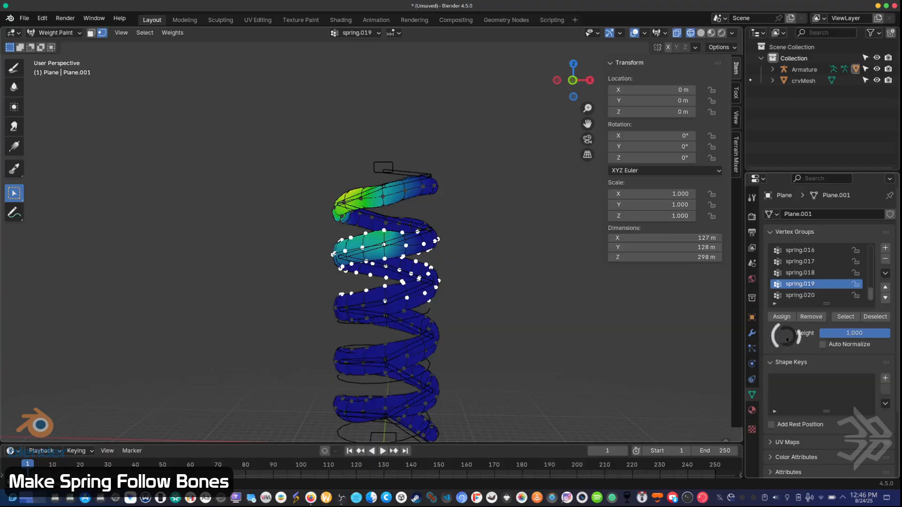
{"action": "left_click", "coordinate": [811, 317]}
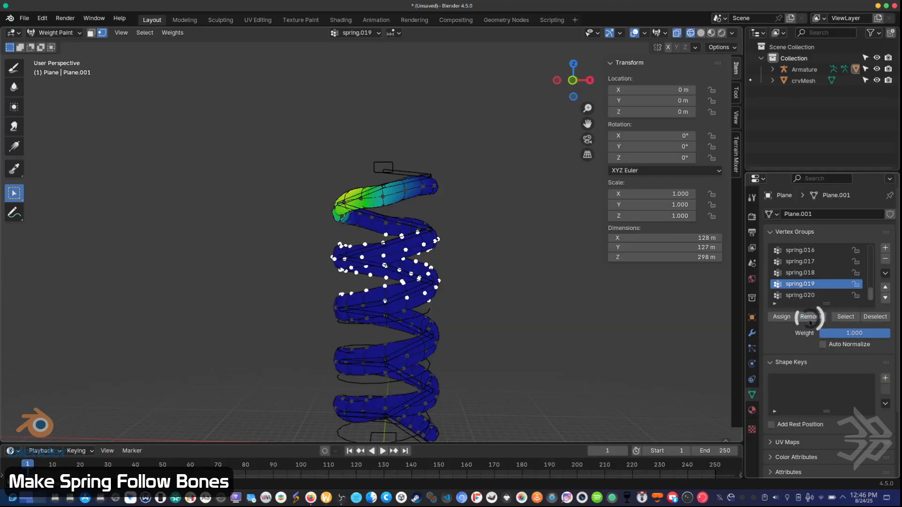
Step: Assign the vertices along the last segment at the coil's upper tip to spring.020 with weight 1.000
{"action": "middle_click_drag", "start_coordinate": [523, 321], "coordinate": [459, 302]}
{"action": "left_click", "coordinate": [801, 295]}
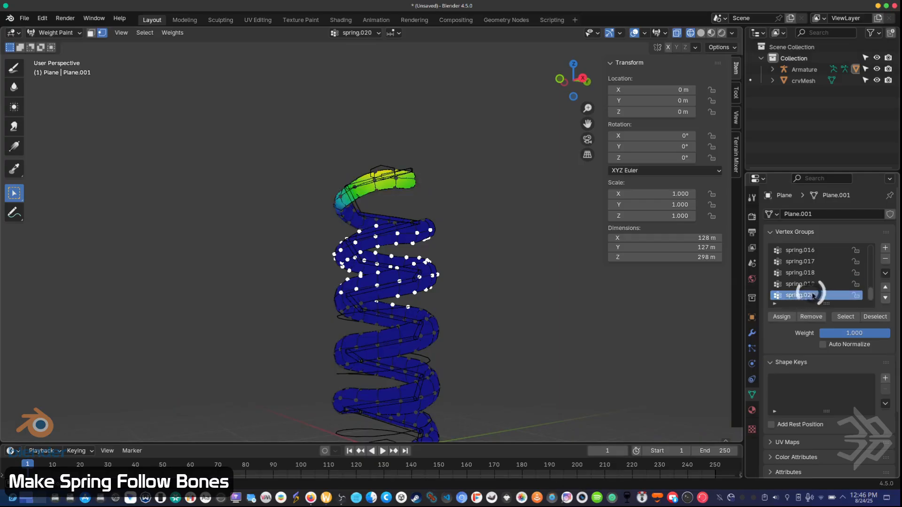
{"action": "left_click", "coordinate": [800, 284]}
{"action": "middle_click_drag", "start_coordinate": [486, 371], "coordinate": [216, 385]}
{"action": "middle_click_drag", "start_coordinate": [292, 344], "coordinate": [451, 304]}
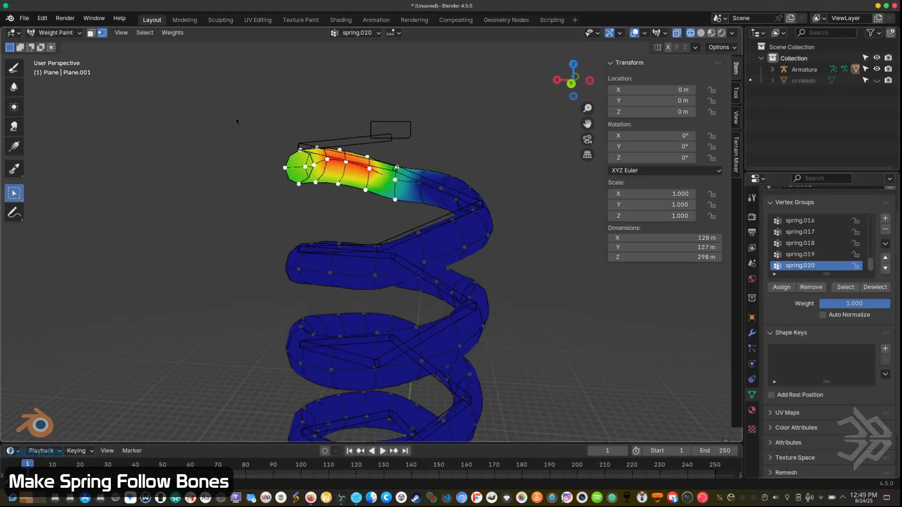
{"action": "key", "text": "ctrl+KP_Subtract"}
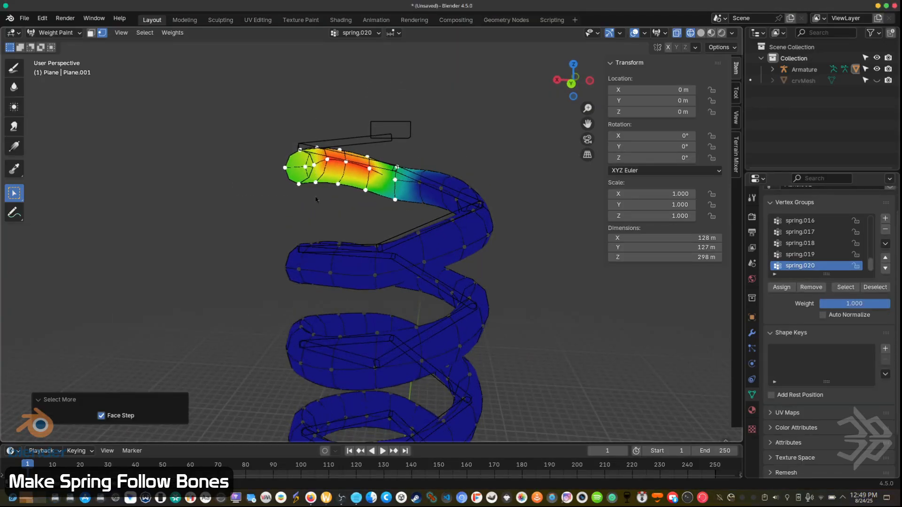
{"action": "left_click", "coordinate": [782, 287]}
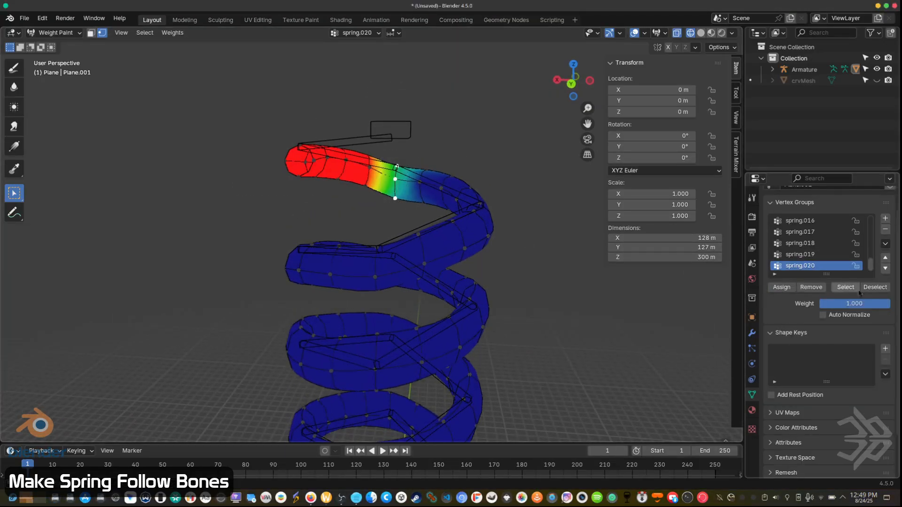
Step: Make spring.019 the active vertex group and box-select the vertices between its segment and the coil's tip
{"action": "left_click", "coordinate": [800, 254]}
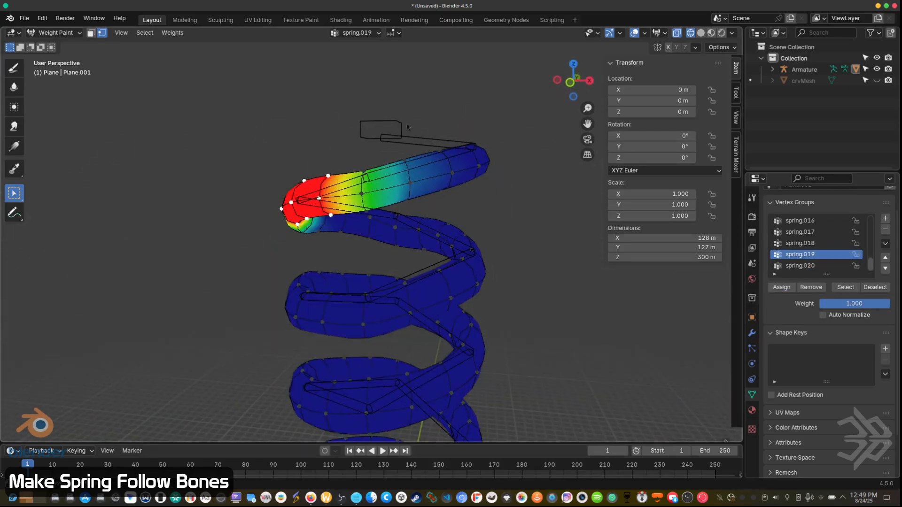
{"action": "left_click_drag", "start_coordinate": [383, 131], "coordinate": [475, 202]}
{"action": "middle_click_drag", "start_coordinate": [524, 295], "coordinate": [608, 266]}
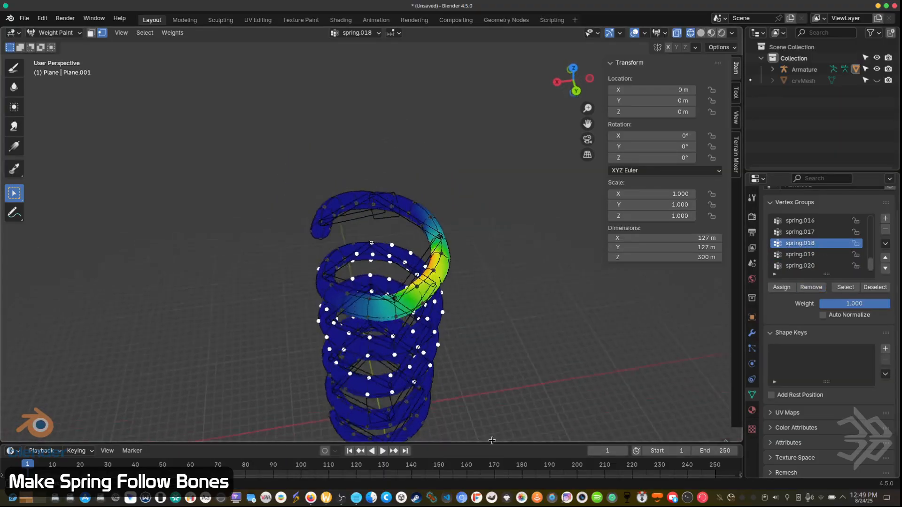
Step: Remove the lower coils' vertices and the coil's tip vertices from vertex group spring.018
{"action": "left_click_drag", "start_coordinate": [340, 232], "coordinate": [398, 333]}
{"action": "left_click", "coordinate": [811, 288]}
{"action": "middle_click_drag", "start_coordinate": [446, 256], "coordinate": [488, 250]}
{"action": "left_click_drag", "start_coordinate": [322, 146], "coordinate": [401, 227]}
{"action": "left_click", "coordinate": [811, 288]}
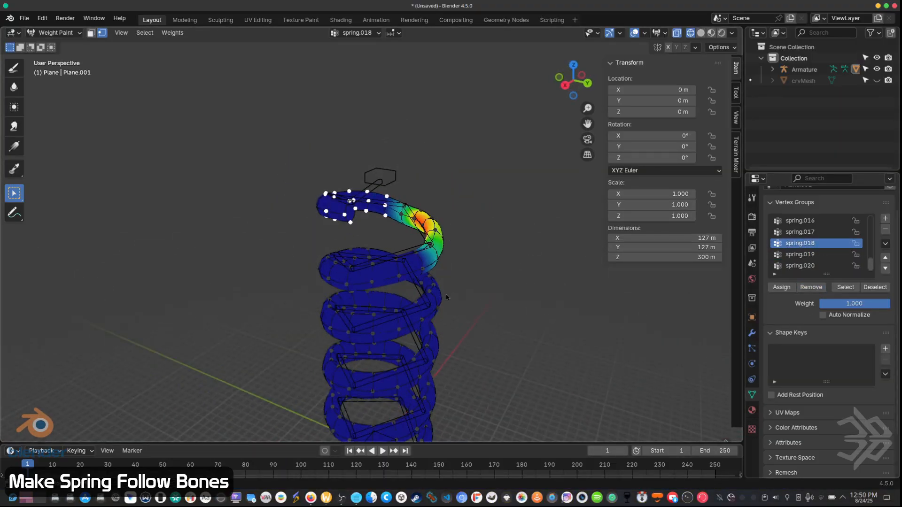
Step: Select the vertices along the spring.018 bone's segment and assign them to spring.018 with weight 1.000
{"action": "middle_click_drag", "start_coordinate": [350, 256], "coordinate": [428, 294]}
{"action": "left_click_drag", "start_coordinate": [413, 240], "coordinate": [413, 240]}
{"action": "key", "text": "ctrl+KP_Add"}
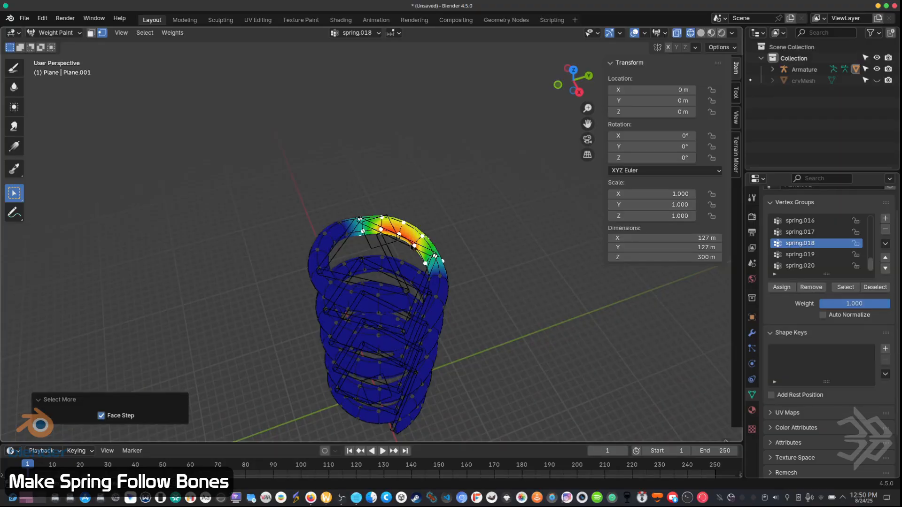
{"action": "left_click", "coordinate": [781, 287]}
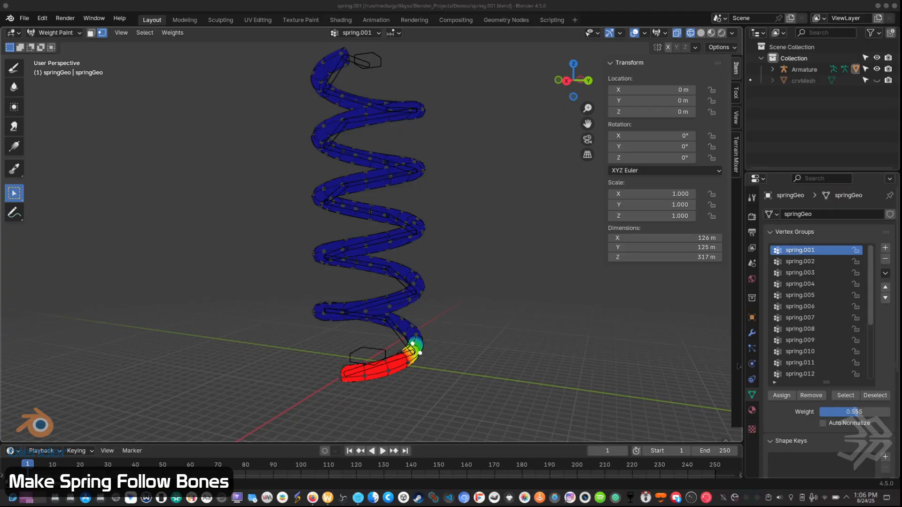
Step: Step through the springGeo vertex groups from spring.001 to spring.020 and back to check each segment's weights
{"action": "left_click", "coordinate": [798, 251]}
{"action": "key", "text": "Down"}
{"action": "key", "text": "Down"}
{"action": "key", "text": "Down"}
{"action": "key", "text": "Down"}
{"action": "key", "text": "Down"}
{"action": "key", "text": "Down"}
{"action": "key", "text": "Down"}
{"action": "key", "text": "Down"}
{"action": "key", "text": "Down"}
{"action": "key", "text": "Down"}
{"action": "key", "text": "Down"}
{"action": "key", "text": "Down"}
{"action": "key", "text": "Down"}
{"action": "key", "text": "Down"}
{"action": "key", "text": "Down"}
{"action": "key", "text": "Down"}
{"action": "key", "text": "Down"}
{"action": "key", "text": "Down"}
{"action": "key", "text": "Down"}
{"action": "key", "text": "Up"}
{"action": "key", "text": "Up"}
{"action": "key", "text": "Up"}
{"action": "key", "text": "Up"}
{"action": "key", "text": "Up"}
{"action": "key", "text": "Up"}
{"action": "key", "text": "Up"}
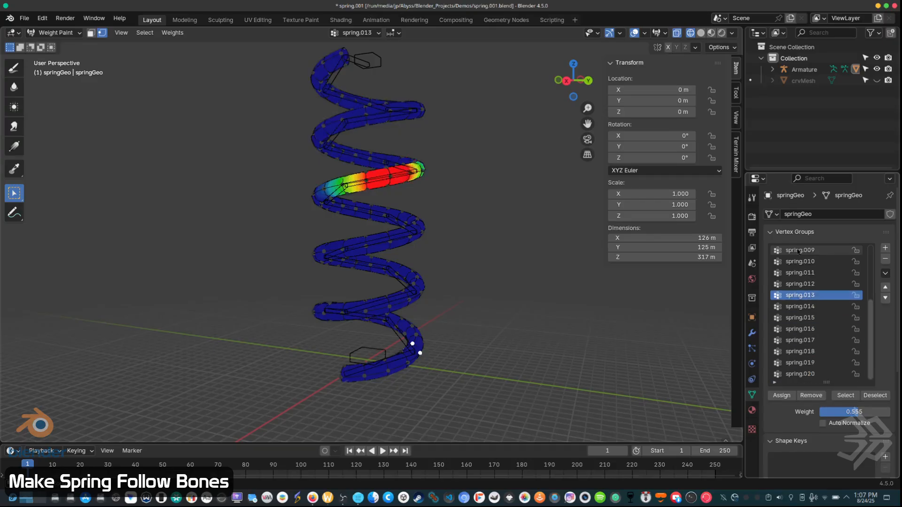
{"action": "key", "text": "Up"}
{"action": "key", "text": "Up"}
{"action": "key", "text": "Up"}
{"action": "key", "text": "Up"}
{"action": "key", "text": "Up"}
{"action": "key", "text": "Up"}
{"action": "key", "text": "Up"}
{"action": "key", "text": "Up"}
{"action": "key", "text": "Up"}
{"action": "key", "text": "Up"}
{"action": "key", "text": "Up"}
{"action": "key", "text": "Up"}
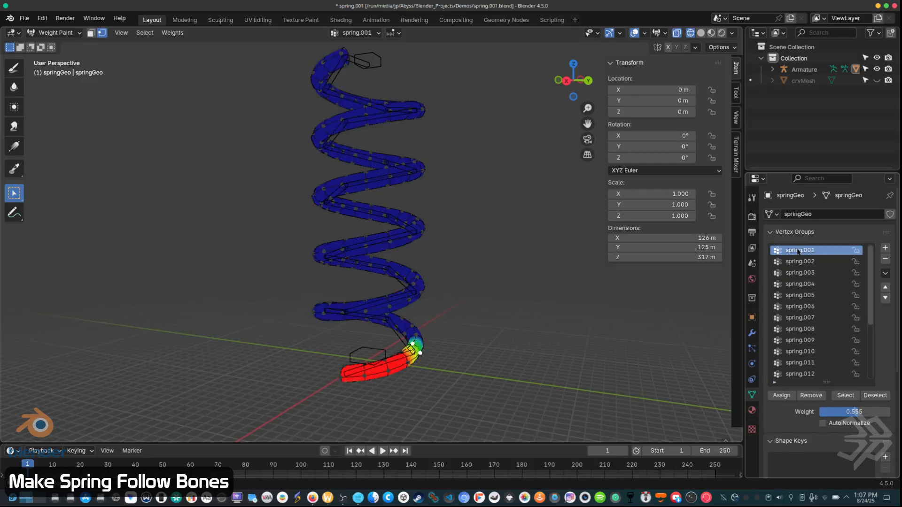
Step: Review the weights of the springGeo vertex groups once more in both directions, ending on spring.009
{"action": "key", "text": "Down"}
{"action": "key", "text": "Down"}
{"action": "key", "text": "Down"}
{"action": "key", "text": "Down"}
{"action": "key", "text": "Down"}
{"action": "key", "text": "Down"}
{"action": "key", "text": "Down"}
{"action": "key", "text": "Down"}
{"action": "key", "text": "Down"}
{"action": "key", "text": "Down"}
{"action": "key", "text": "Down"}
{"action": "key", "text": "Down"}
{"action": "key", "text": "Down"}
{"action": "key", "text": "Down"}
{"action": "key", "text": "Down"}
{"action": "key", "text": "Down"}
{"action": "key", "text": "Down"}
{"action": "key", "text": "Up"}
{"action": "key", "text": "Up"}
{"action": "key", "text": "Up"}
{"action": "key", "text": "Up"}
{"action": "key", "text": "Up"}
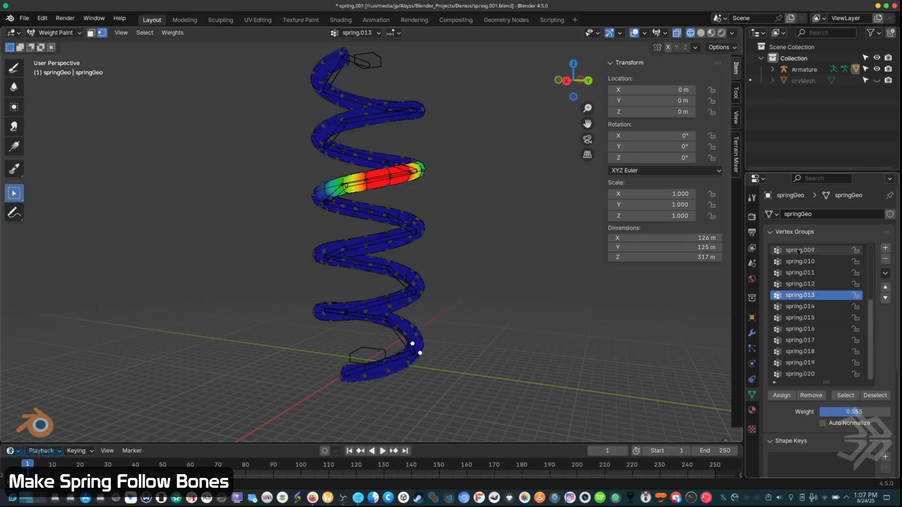
{"action": "key", "text": "Up"}
{"action": "key", "text": "Up"}
{"action": "key", "text": "Up"}
{"action": "key", "text": "Up"}
{"action": "key", "text": "Up"}
{"action": "key", "text": "Up"}
{"action": "key", "text": "Up"}
{"action": "key", "text": "Up"}
{"action": "key", "text": "Up"}
{"action": "key", "text": "Up"}
{"action": "key", "text": "Up"}
{"action": "key", "text": "Up"}
{"action": "key", "text": "Down"}
{"action": "key", "text": "Down"}
{"action": "key", "text": "Down"}
{"action": "key", "text": "Down"}
{"action": "key", "text": "Down"}
{"action": "key", "text": "Down"}
{"action": "key", "text": "Down"}
{"action": "key", "text": "Down"}
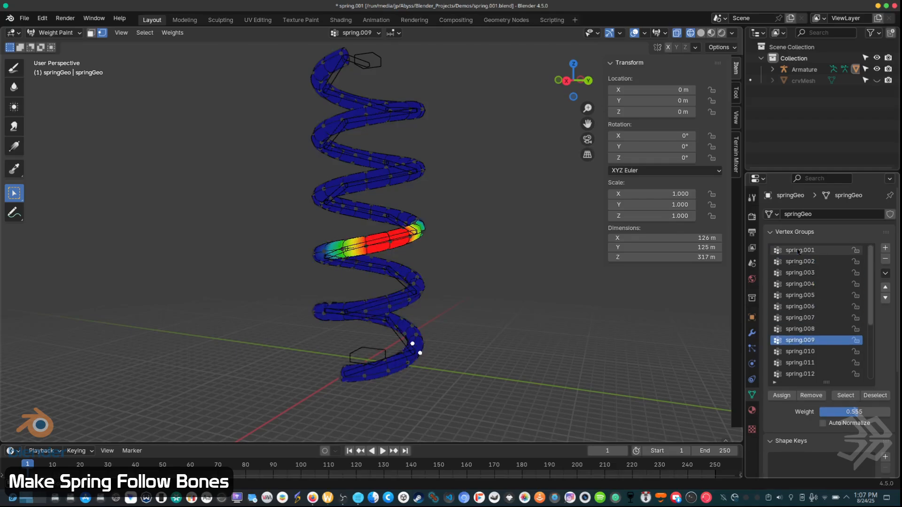
Step: Leave weight painting on the spring mesh and put the armature into Pose Mode with solid viewport shading
{"action": "middle_click_drag", "start_coordinate": [401, 176], "coordinate": [402, 229], "text": "shift"}
{"action": "key", "text": "ctrl+Tab"}
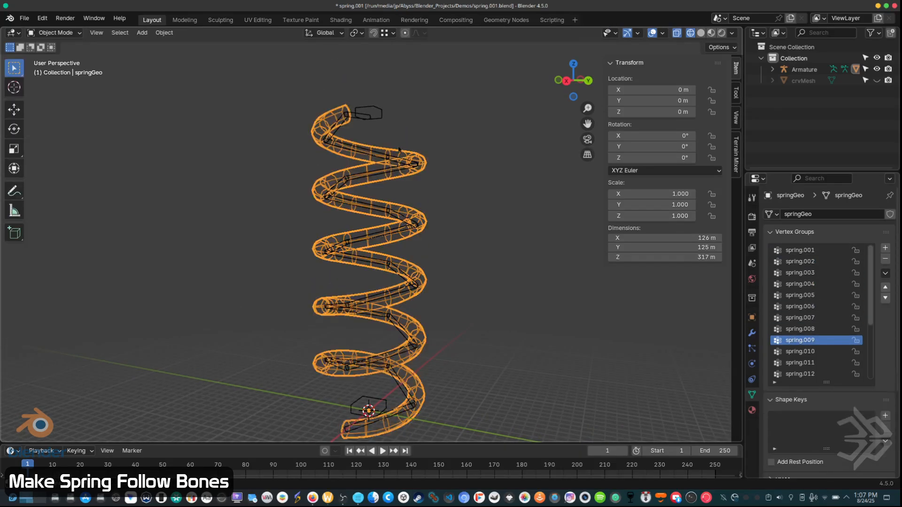
{"action": "left_click", "coordinate": [371, 120]}
{"action": "key", "text": "ctrl+Tab"}
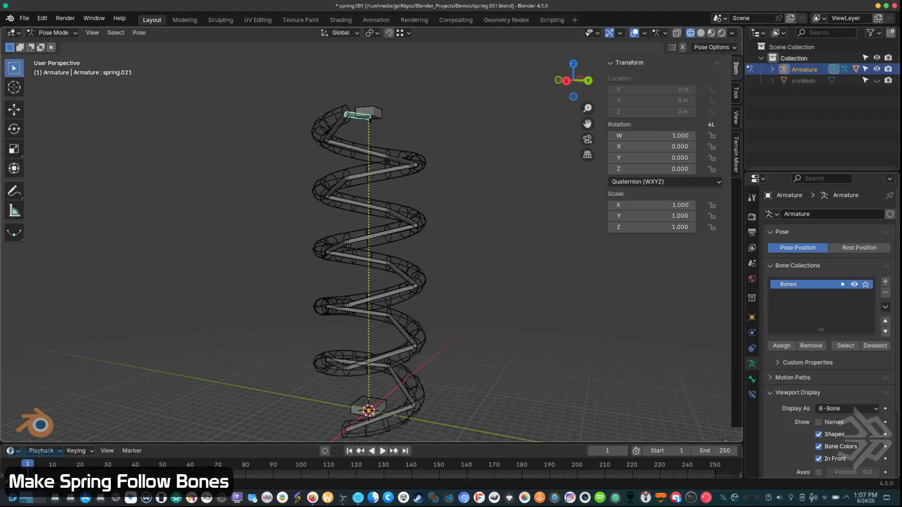
{"action": "key", "text": "shift+z"}
Step: Test the spring's deformation by moving the springEnd bone downwards and sideways, and cancel the move
{"action": "scroll", "coordinate": [383, 113], "scroll_direction": "down", "scroll_amount": 4}
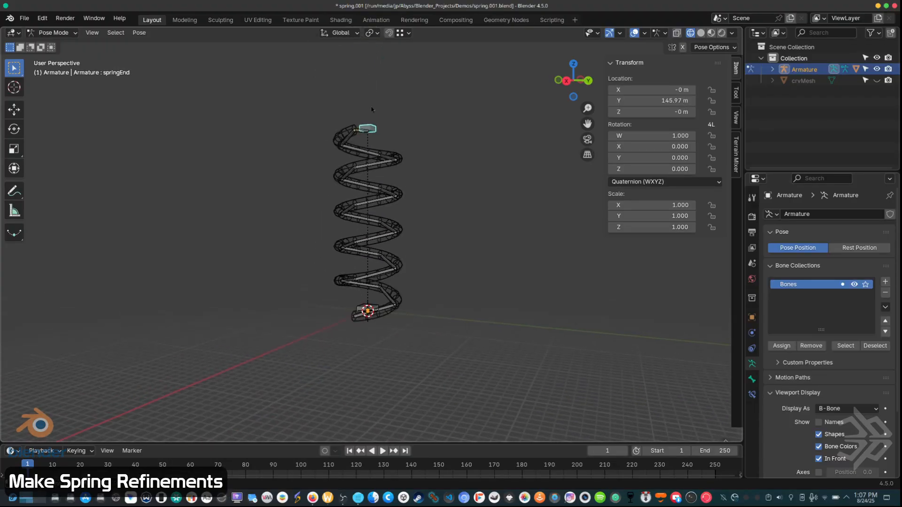
{"action": "scroll", "coordinate": [383, 116], "scroll_direction": "up", "scroll_amount": 4}
{"action": "key", "text": "g"}
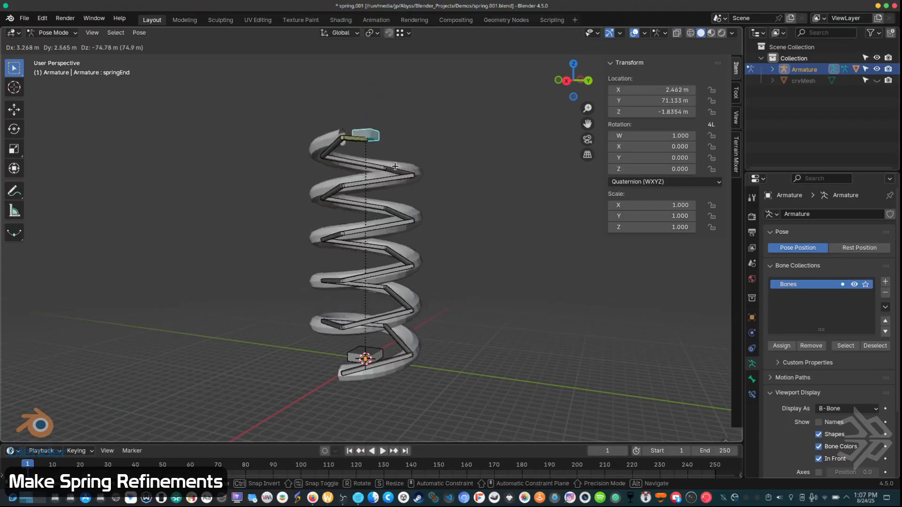
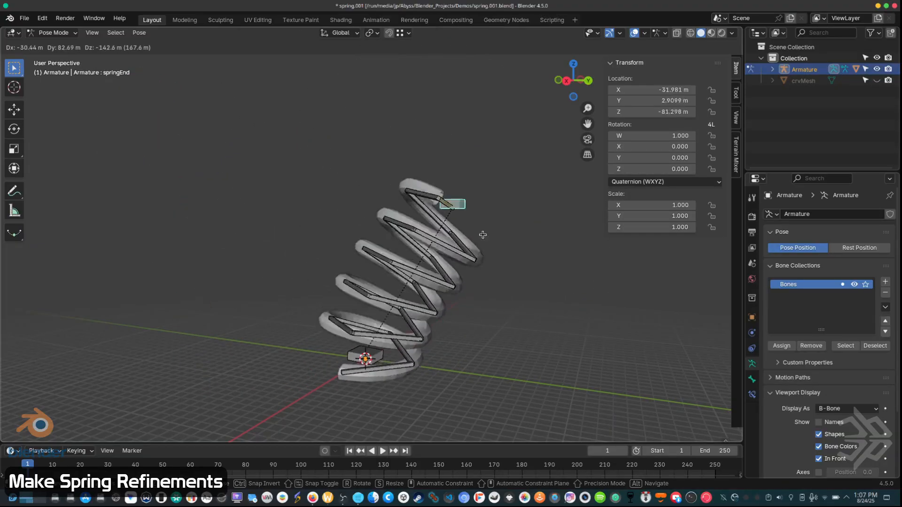
{"action": "right_click", "coordinate": [421, 112]}
Step: Set the chain length of the IK constraint on bone spring.021 to 20
{"action": "left_click", "coordinate": [350, 61]}
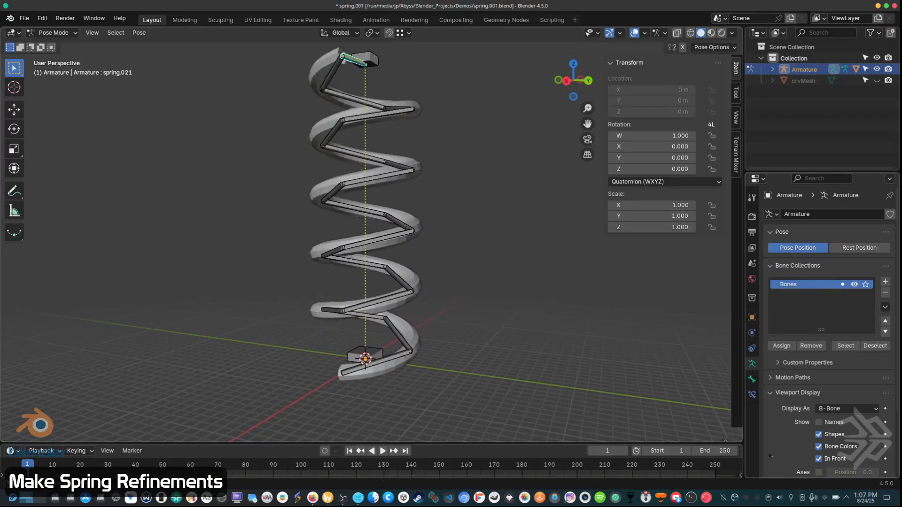
{"action": "left_click", "coordinate": [751, 380]}
{"action": "left_click", "coordinate": [751, 394]}
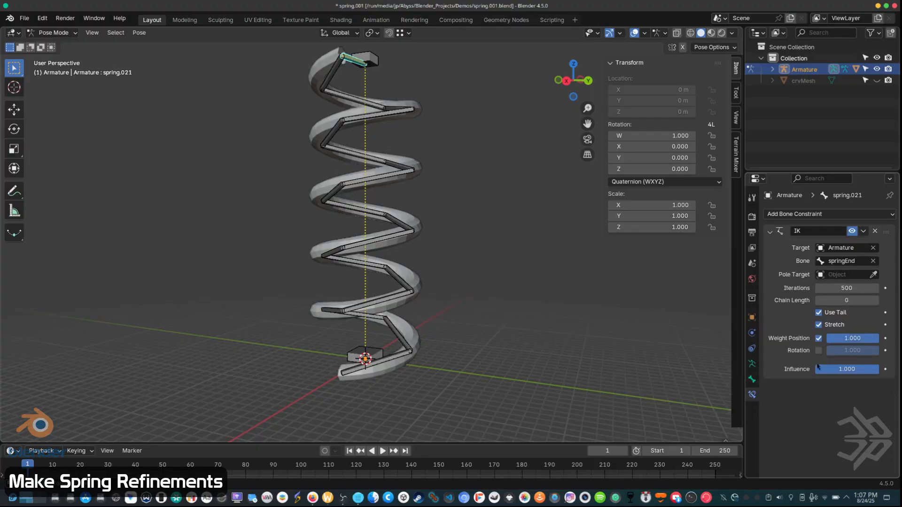
{"action": "left_click_drag", "start_coordinate": [840, 300], "coordinate": [892, 300]}
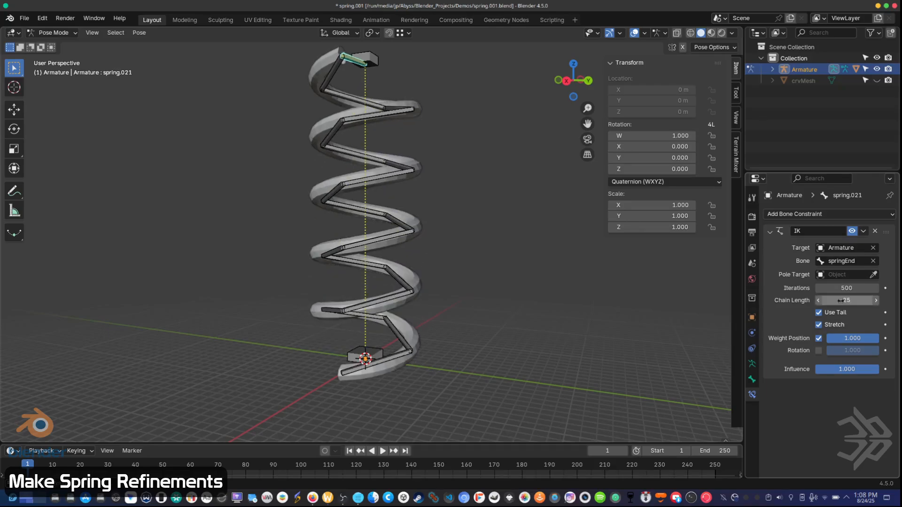
{"action": "left_click", "coordinate": [818, 301]}
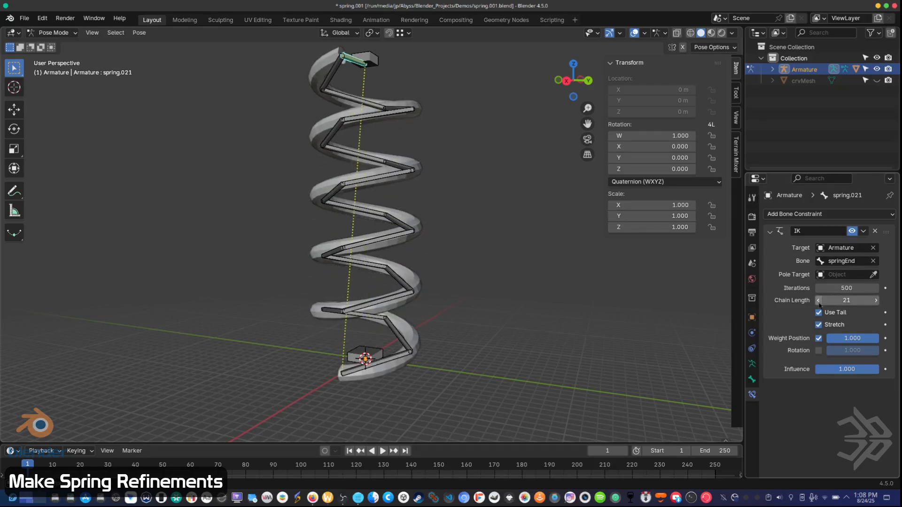
{"action": "left_click", "coordinate": [819, 301]}
{"action": "left_click", "coordinate": [819, 301]}
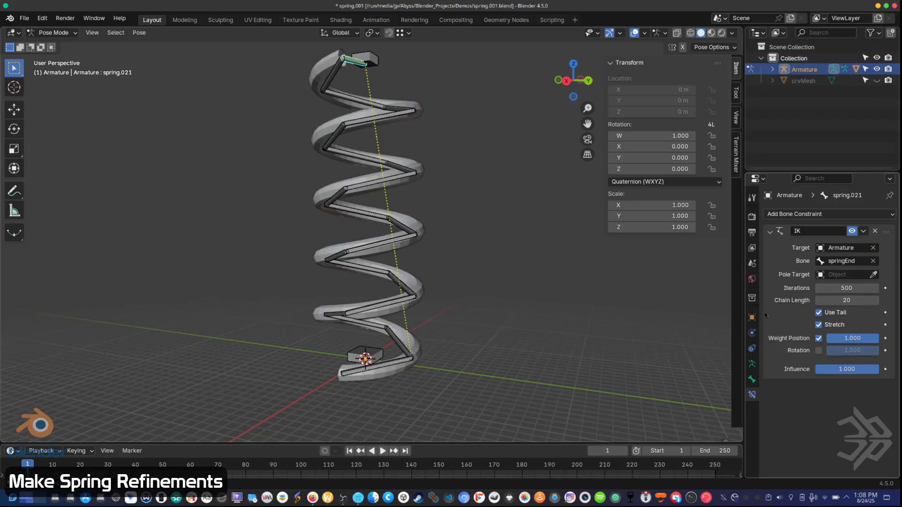
{"action": "left_click", "coordinate": [875, 301]}
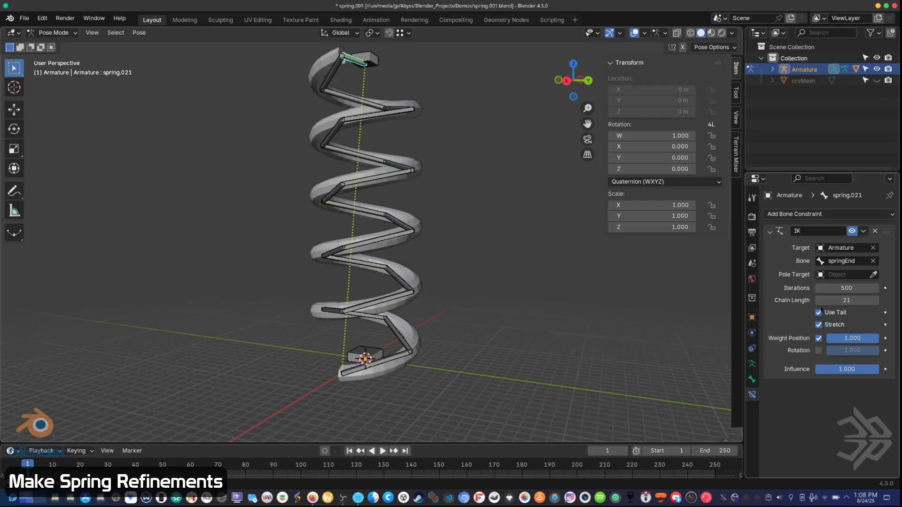
{"action": "left_click", "coordinate": [818, 301]}
Step: Test the shortened IK chain by moving the springEnd bone along the Z axis
{"action": "middle_click_drag", "start_coordinate": [448, 253], "coordinate": [455, 317], "text": "shift"}
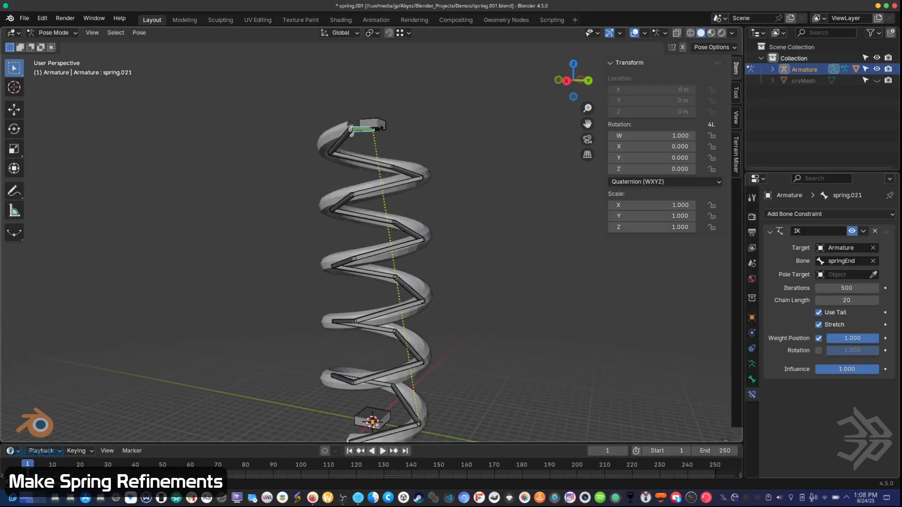
{"action": "left_click", "coordinate": [372, 124]}
{"action": "key", "text": "g"}
{"action": "key", "text": "z"}
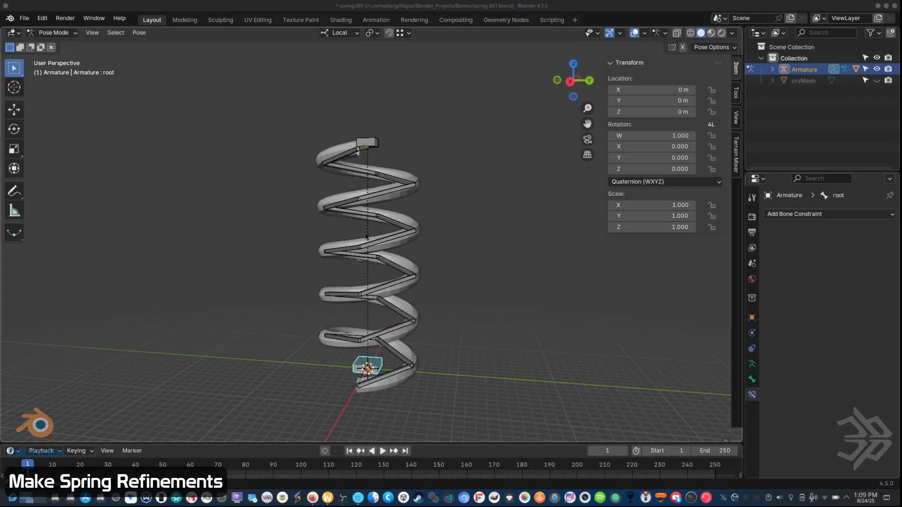
Step: In the armature's Edit Mode, extrude a bone about 28.5 m long along negative Y from the springEnd bone's tip
{"action": "left_click", "coordinate": [369, 153]}
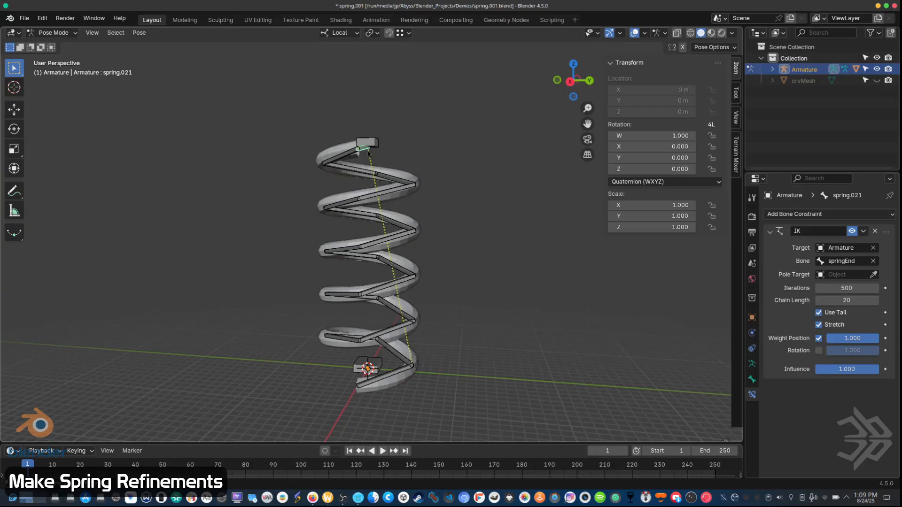
{"action": "key", "text": "Tab"}
{"action": "middle_click_drag", "start_coordinate": [384, 413], "coordinate": [347, 218]}
{"action": "key", "text": "KP_1"}
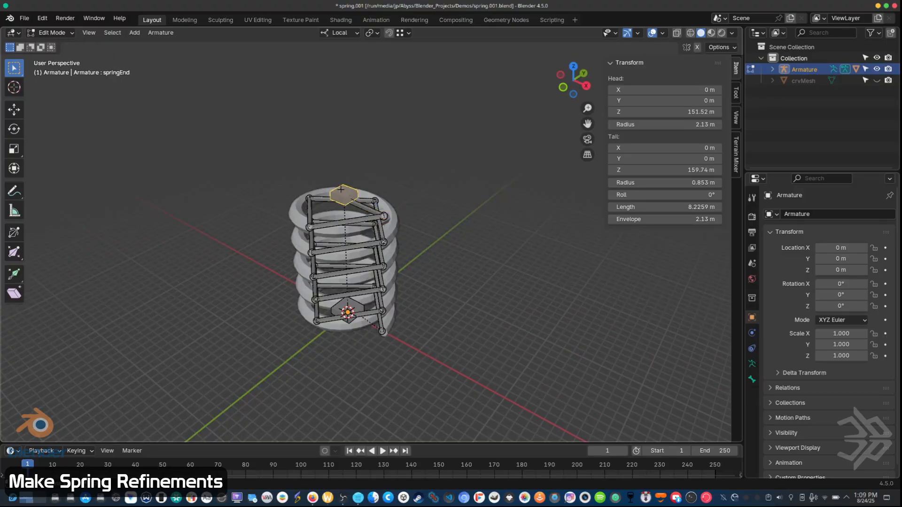
{"action": "key", "text": "e"}
{"action": "key", "text": "y"}
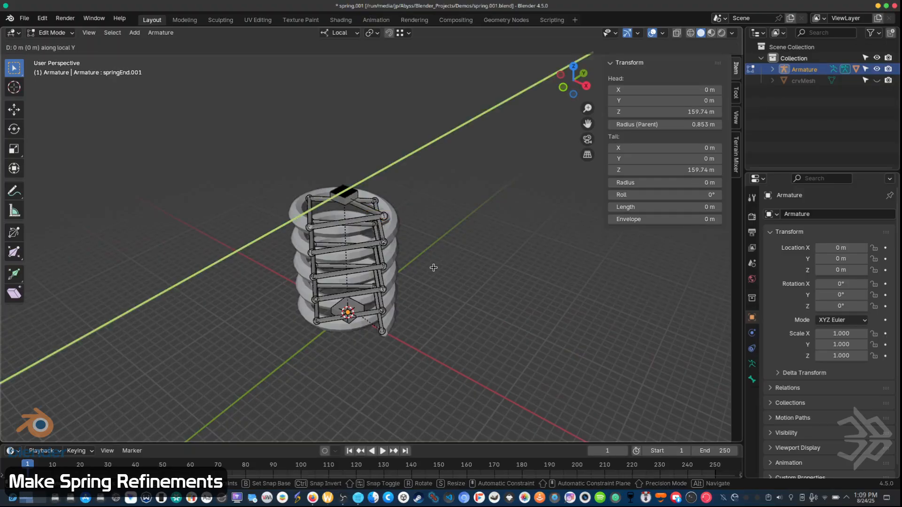
{"action": "left_click", "coordinate": [366, 194]}
Step: Scale the extruded bone's B-Bone display size by about 0.435 and clear its parent
{"action": "left_click", "coordinate": [340, 184]}
{"action": "key", "text": "ctrl+alt+s"}
{"action": "left_click", "coordinate": [405, 224]}
{"action": "right_click", "coordinate": [399, 236]}
{"action": "mouse_move", "coordinate": [399, 235]}
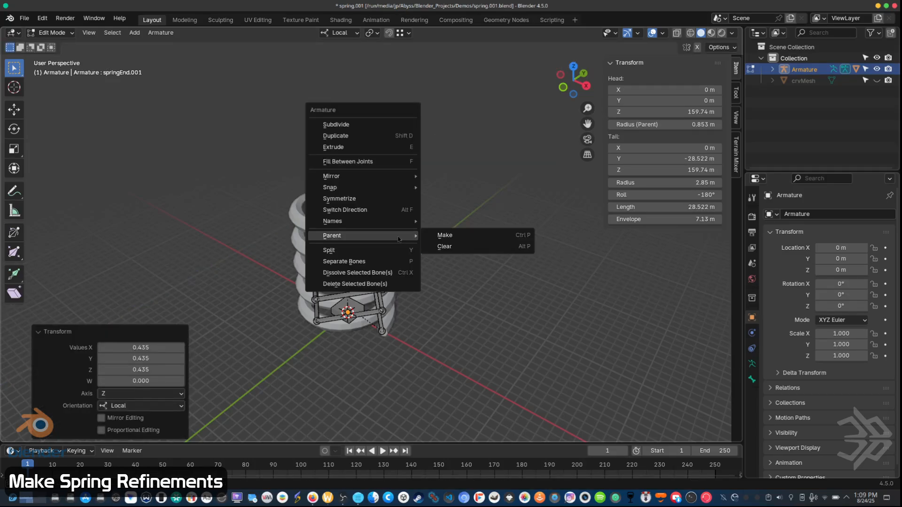
{"action": "left_click", "coordinate": [457, 249]}
{"action": "left_click", "coordinate": [454, 250]}
Step: Move the unparented bone about 81.4 m along negative Y, away from the coil
{"action": "key", "text": "g"}
{"action": "key", "text": "y"}
{"action": "left_click", "coordinate": [342, 252]}
{"action": "middle_click_drag", "start_coordinate": [342, 251], "coordinate": [340, 226]}
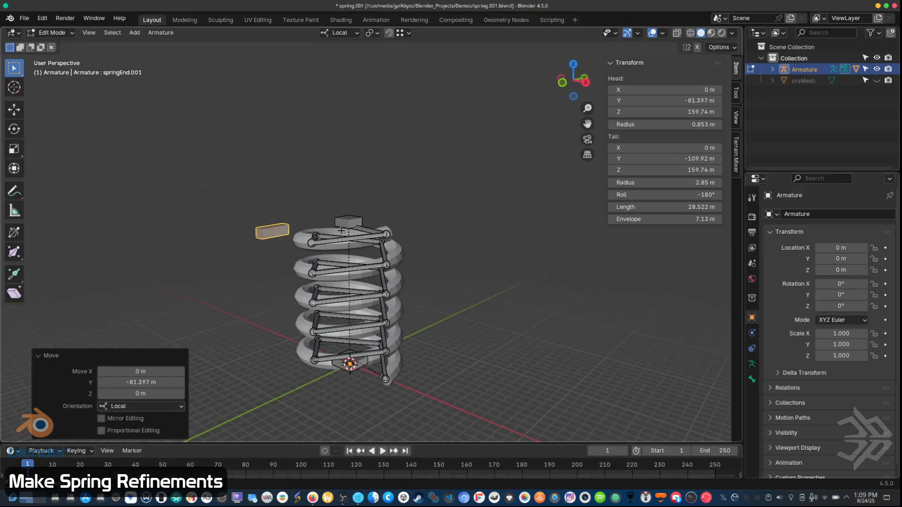
Step: Parent the offset bone to the root bone with Keep Offset
{"action": "left_click", "coordinate": [350, 362], "text": "shift"}
{"action": "key", "text": "ctrl+p"}
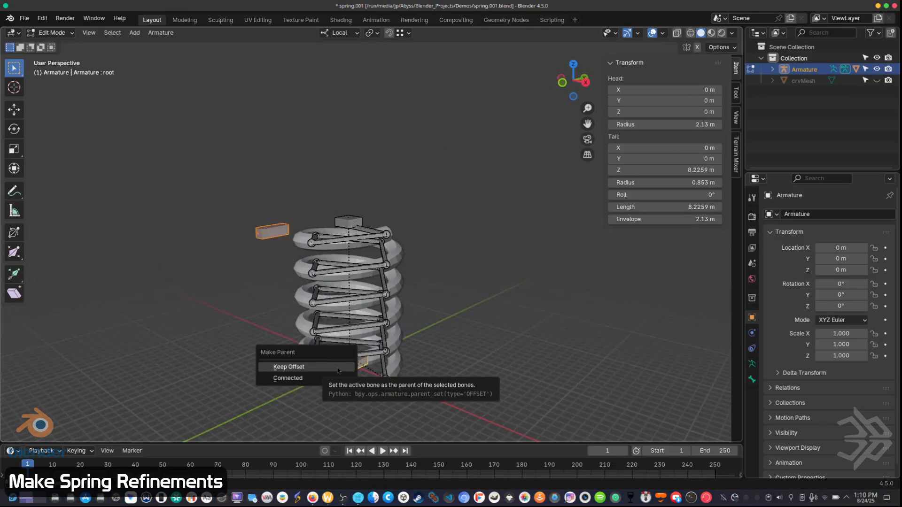
{"action": "left_click", "coordinate": [310, 379]}
Step: Rename the offset bone to springAim and turn off its Deform option
{"action": "left_click", "coordinate": [272, 230]}
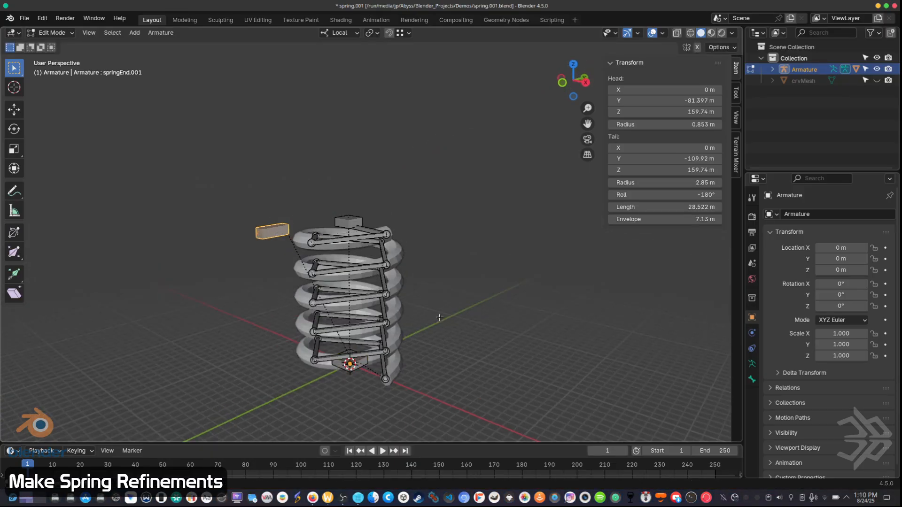
{"action": "left_click", "coordinate": [751, 379]}
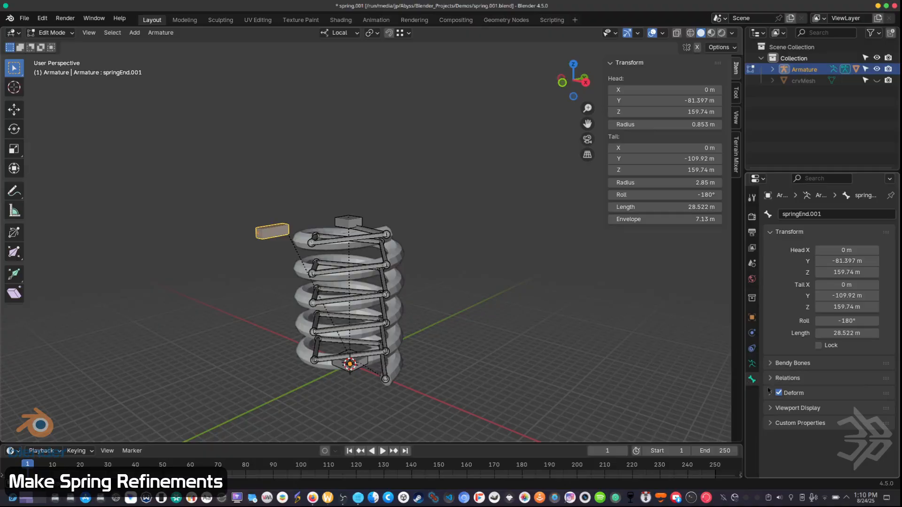
{"action": "left_click", "coordinate": [825, 218]}
{"action": "type", "text": "springAim"}
{"action": "key", "text": "Return"}
{"action": "left_click", "coordinate": [357, 363]}
Step: Parent the springAim bone to the springEnd bone with Keep Offset
{"action": "left_click", "coordinate": [270, 225]}
{"action": "middle_click_drag", "start_coordinate": [302, 301], "coordinate": [301, 331], "text": "shift"}
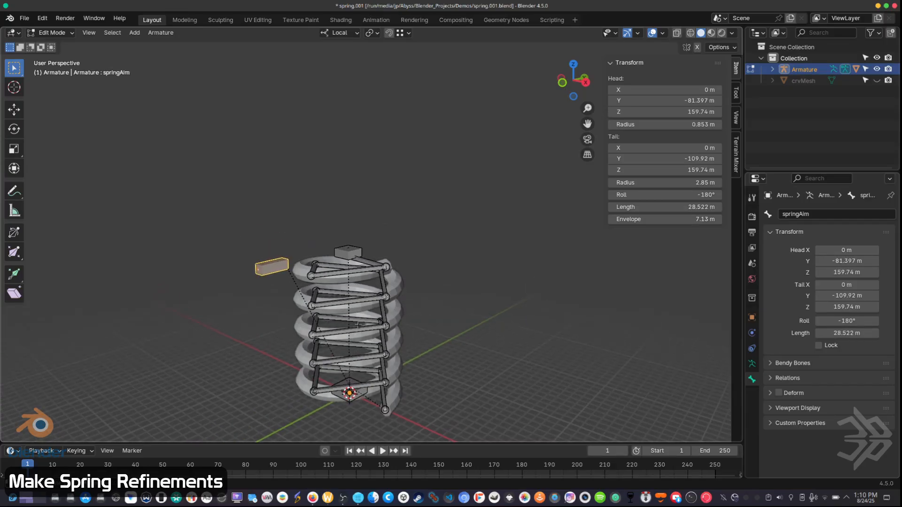
{"action": "left_click", "coordinate": [340, 248], "text": "shift"}
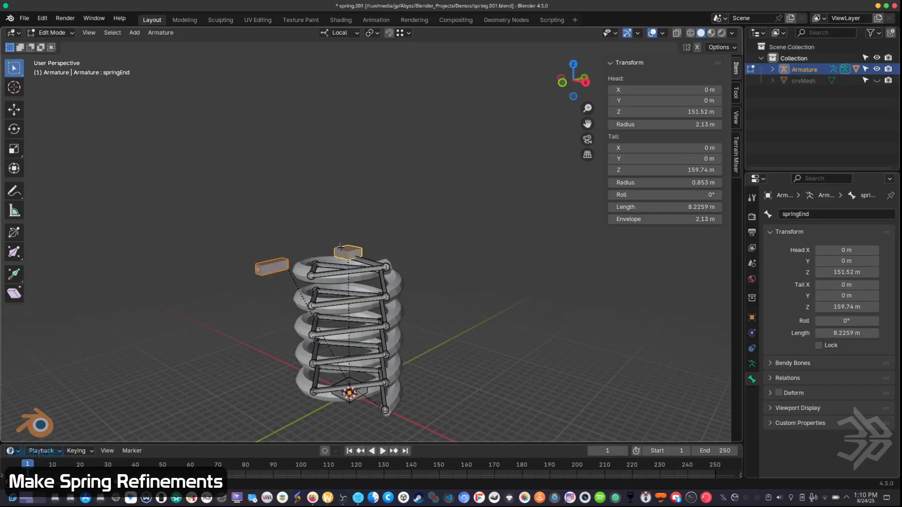
{"action": "key", "text": "ctrl+p"}
{"action": "left_click", "coordinate": [340, 248]}
{"action": "middle_click_drag", "start_coordinate": [280, 267], "coordinate": [347, 180], "text": "shift"}
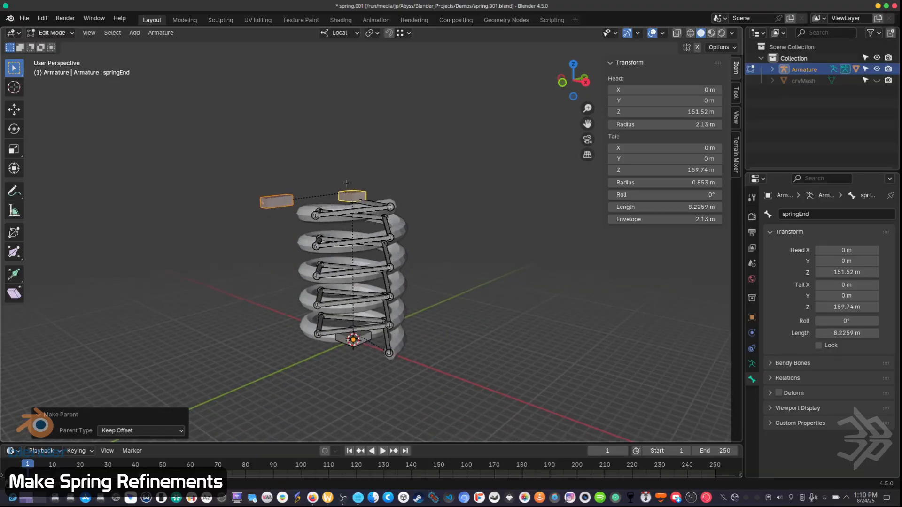
Step: In Pose Mode, set the pole target of spring.021's IK constraint to Armature with springAim as its bone
{"action": "key", "text": "ctrl+Tab"}
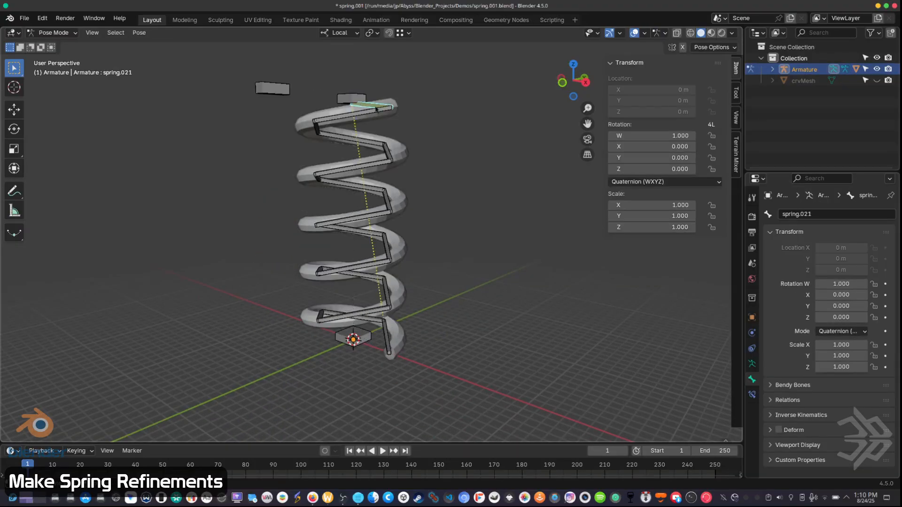
{"action": "left_click", "coordinate": [751, 395]}
{"action": "left_click", "coordinate": [841, 274]}
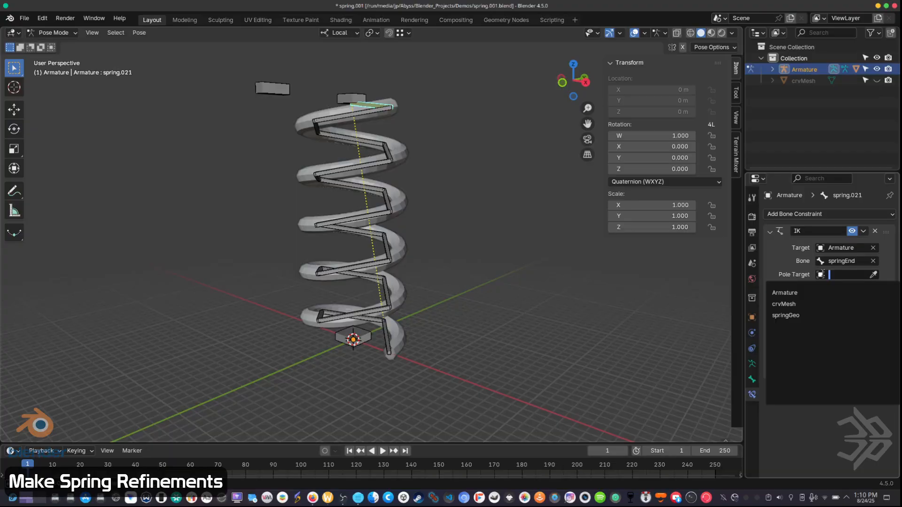
{"action": "left_click", "coordinate": [789, 287]}
{"action": "left_click", "coordinate": [829, 288]}
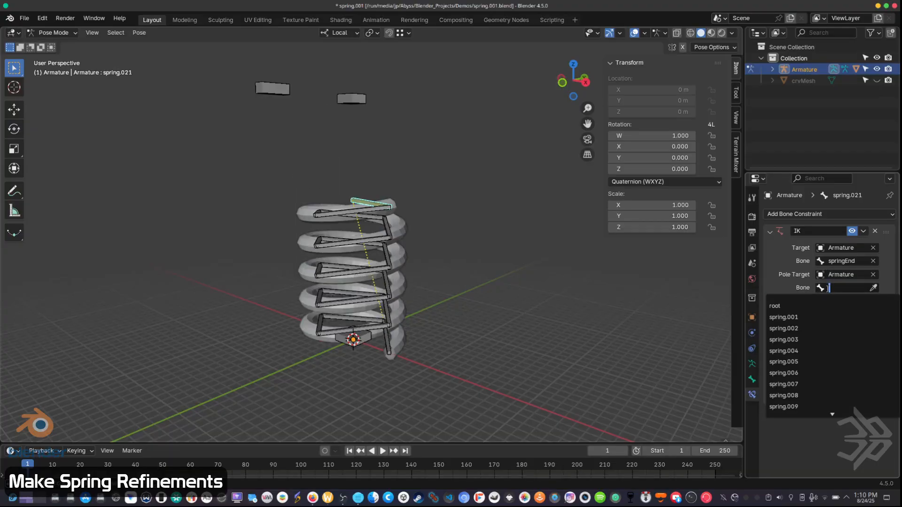
{"action": "type", "text": "aim"}
{"action": "left_click", "coordinate": [785, 306]}
Step: Clear the springEnd bone's pose location
{"action": "middle_click_drag", "start_coordinate": [357, 159], "coordinate": [408, 123]}
{"action": "left_click", "coordinate": [310, 159]}
{"action": "key", "text": "alt+g"}
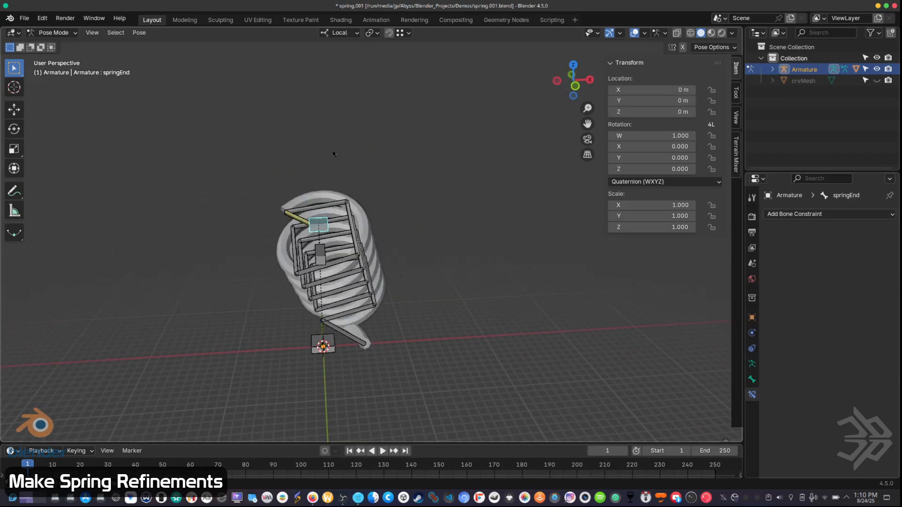
{"action": "middle_click_drag", "start_coordinate": [333, 161], "coordinate": [281, 164]}
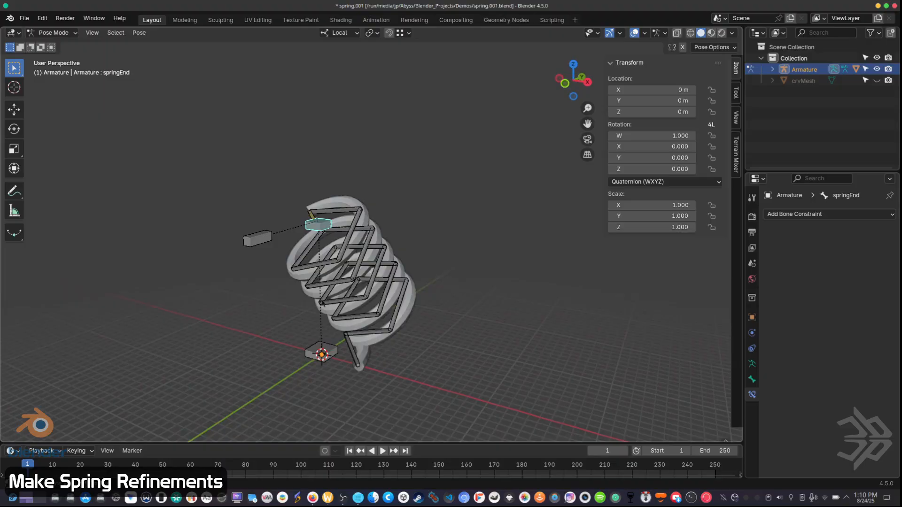
Step: Move the springAim bone horizontally to the opposite side of the coil, to a location of about X -72.9 m, Y -167.8 m
{"action": "middle_click_drag", "start_coordinate": [294, 261], "coordinate": [393, 327]}
{"action": "key", "text": "KP_7"}
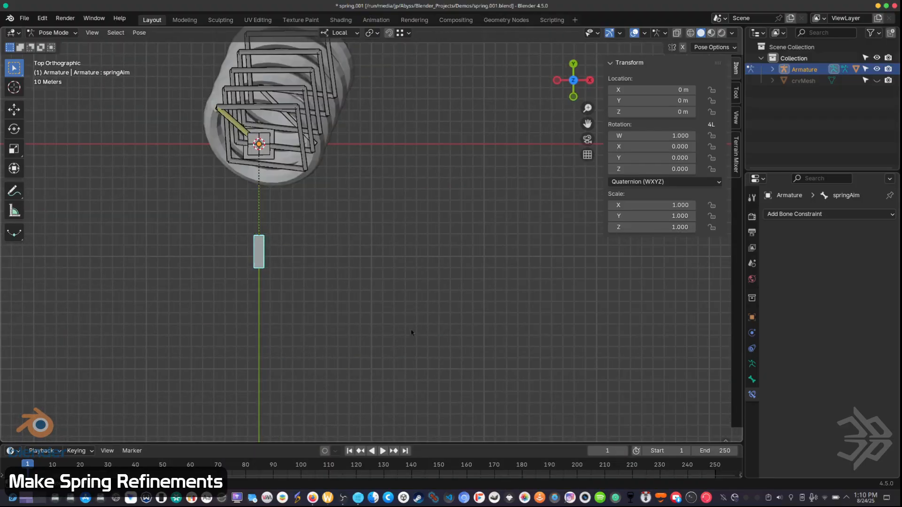
{"action": "key", "text": "g"}
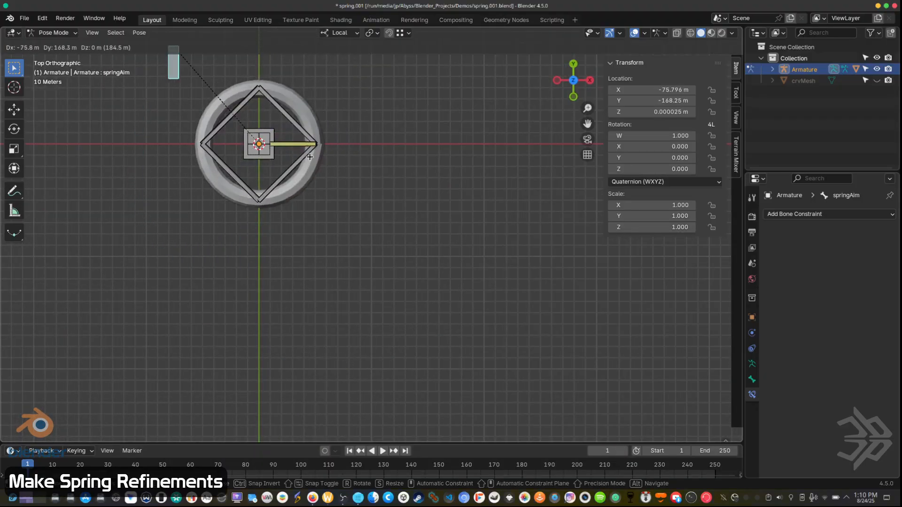
{"action": "left_click", "coordinate": [312, 156]}
Step: Compare the springAim bone's position in Edit Mode with its posed position in Pose Mode
{"action": "middle_click_drag", "start_coordinate": [313, 157], "coordinate": [643, 402]}
{"action": "key", "text": "Tab"}
{"action": "key", "text": "Tab"}
{"action": "key", "text": "Tab"}
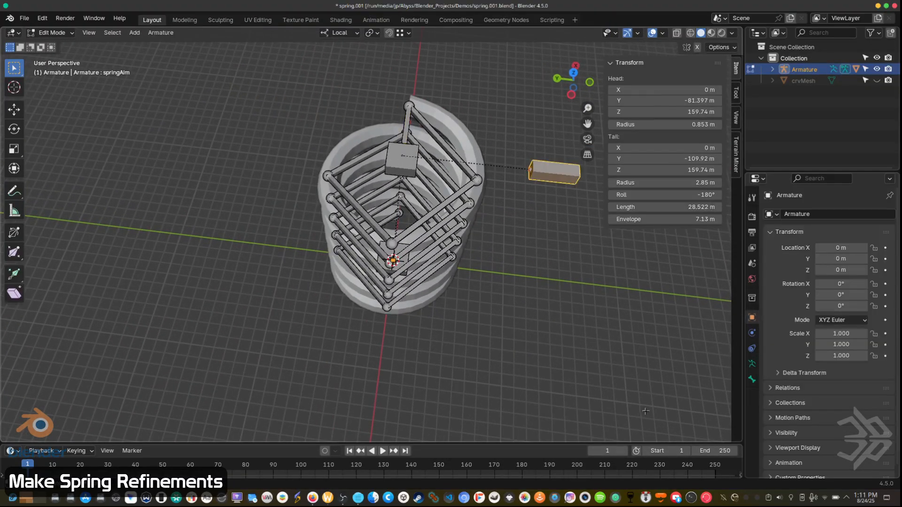
{"action": "key", "text": "ctrl+Tab"}
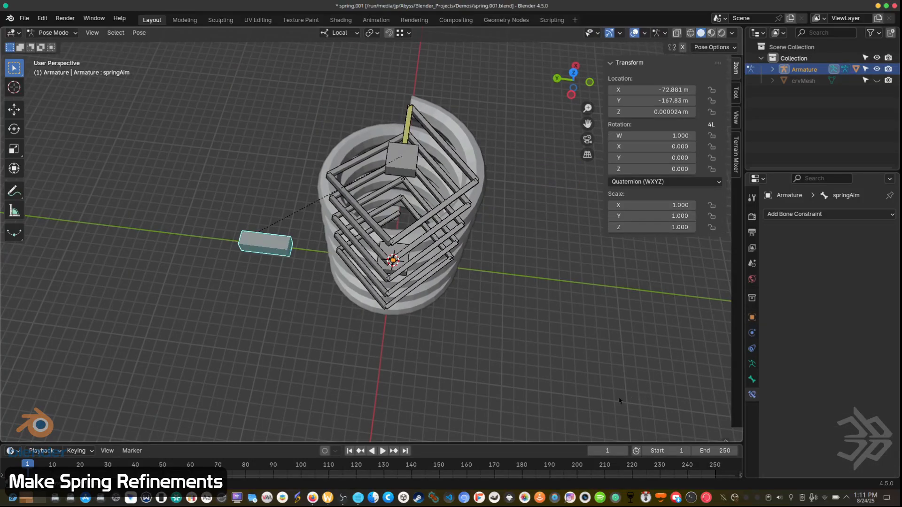
Step: Clear springAim's pose location, reposition the bone diagonally outside the coil in Edit Mode with its head at about X -67.5 m, Y 78.5 m, and return to Pose Mode
{"action": "key", "text": "Tab"}
{"action": "key", "text": "ctrl+Tab"}
{"action": "key", "text": "KP_7"}
{"action": "key", "text": "Tab"}
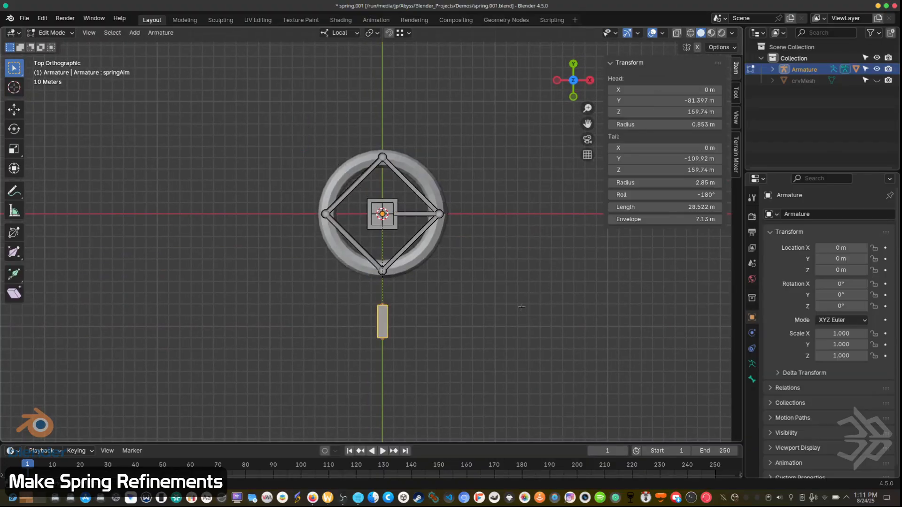
{"action": "key", "text": "g"}
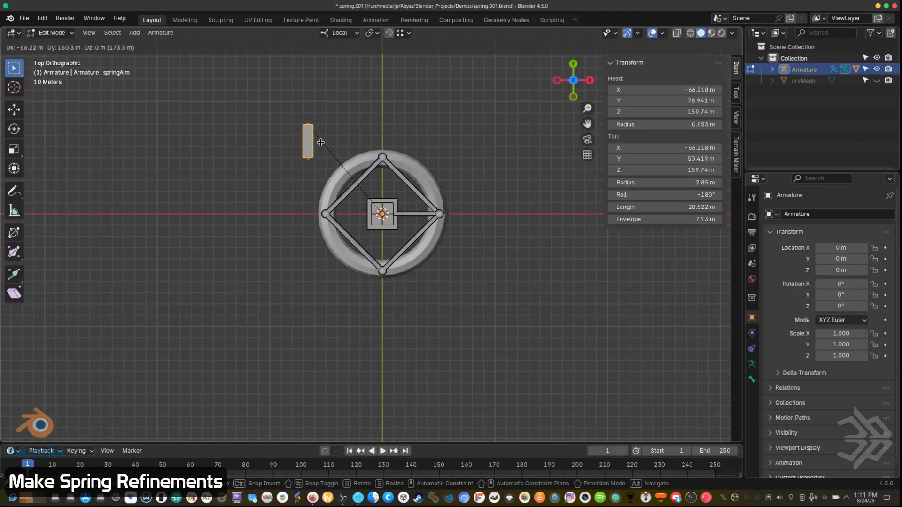
{"action": "left_click", "coordinate": [319, 143]}
{"action": "key", "text": "Tab"}
{"action": "key", "text": "Tab"}
{"action": "key", "text": "Tab"}
{"action": "key", "text": "Tab"}
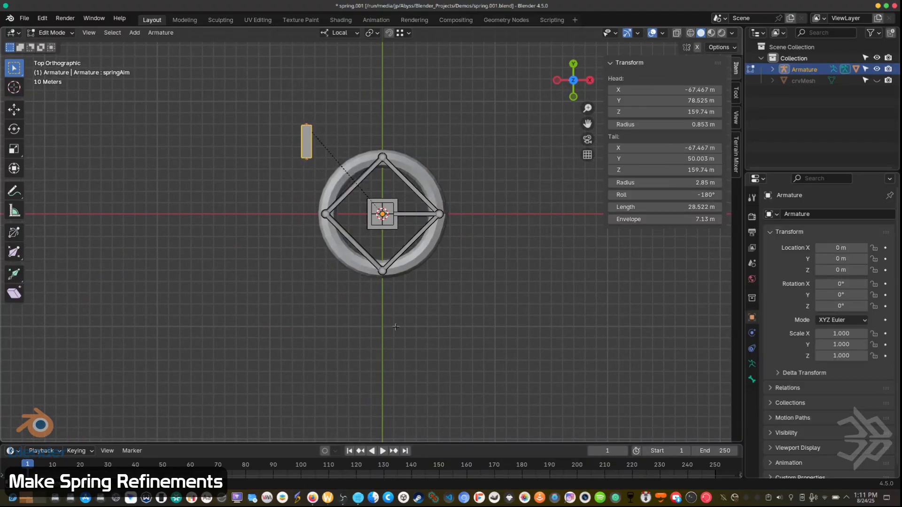
{"action": "key", "text": "Tab"}
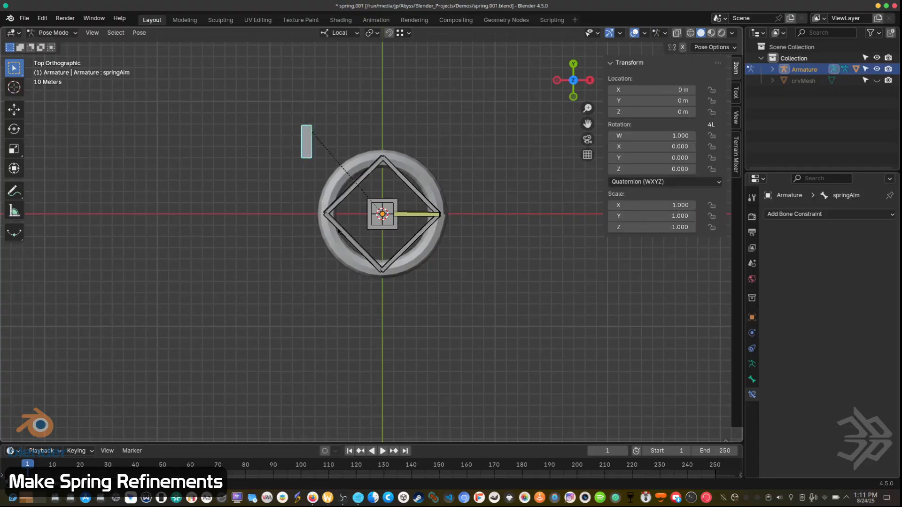
Step: Test the rig by moving the springEnd bone sideways to a pose location of about X -126.6 m, Y 0.34 m, Z -17.5 m
{"action": "middle_click_drag", "start_coordinate": [339, 231], "coordinate": [497, 195]}
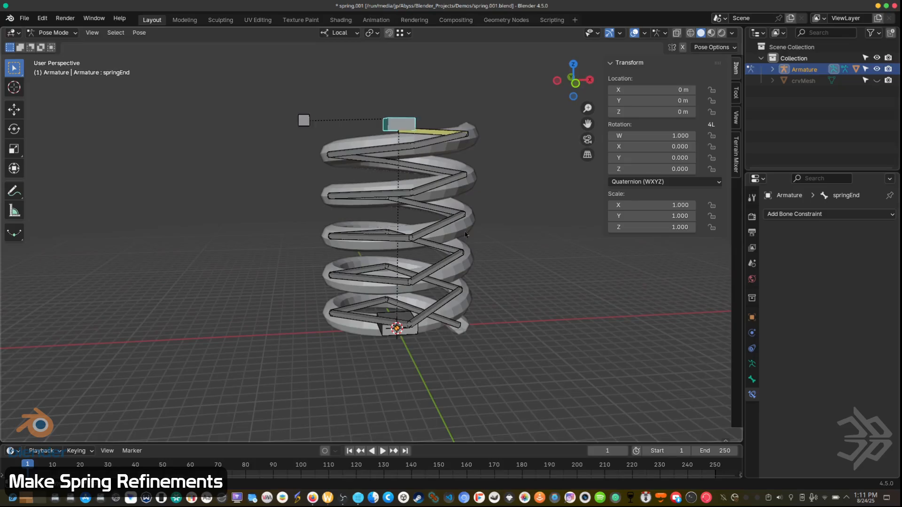
{"action": "key", "text": "g"}
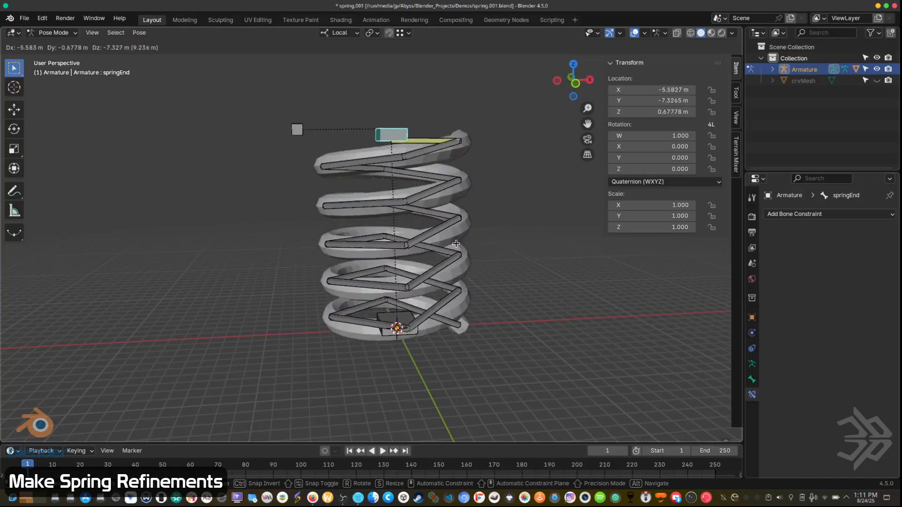
{"action": "left_click", "coordinate": [451, 286]}
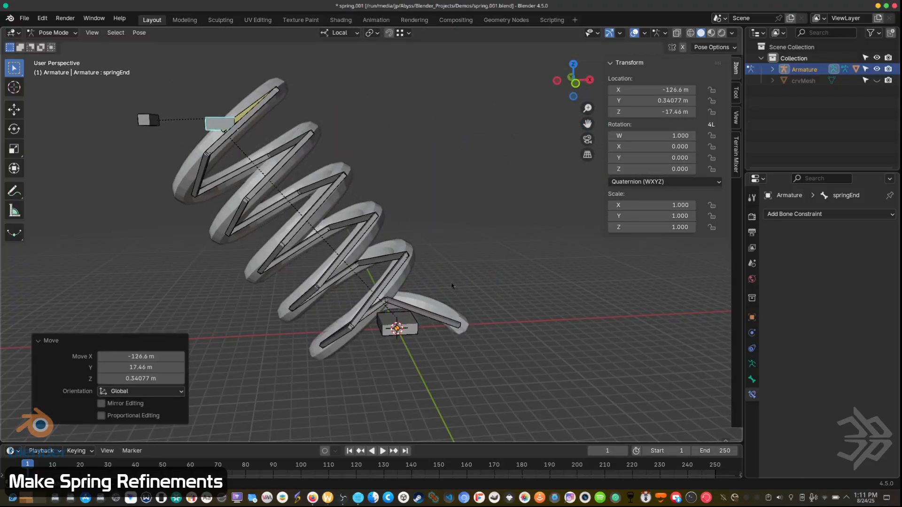
{"action": "middle_click_drag", "start_coordinate": [452, 285], "coordinate": [462, 334]}
{"action": "key", "text": "g"}
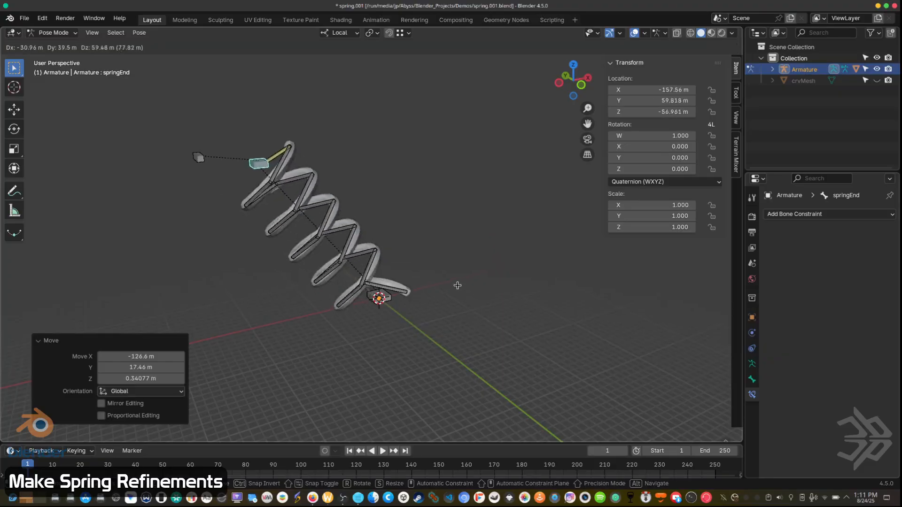
{"action": "right_click", "coordinate": [492, 335]}
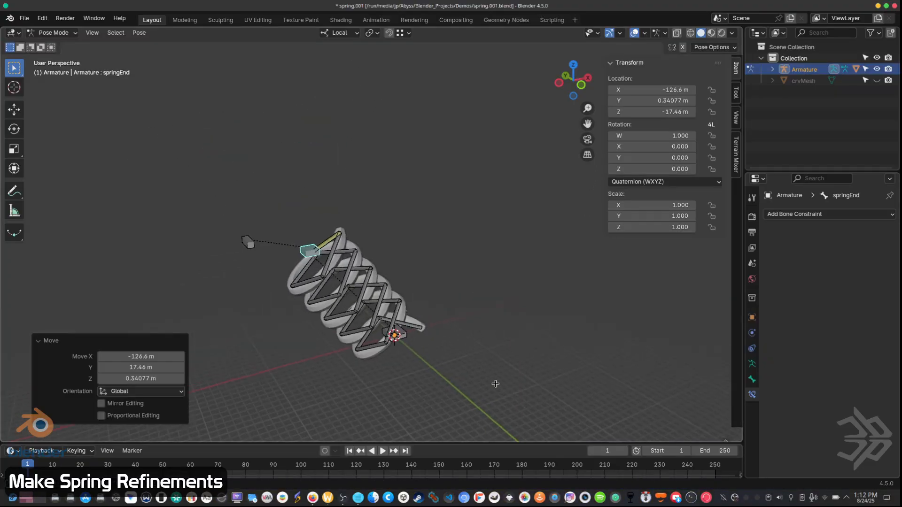